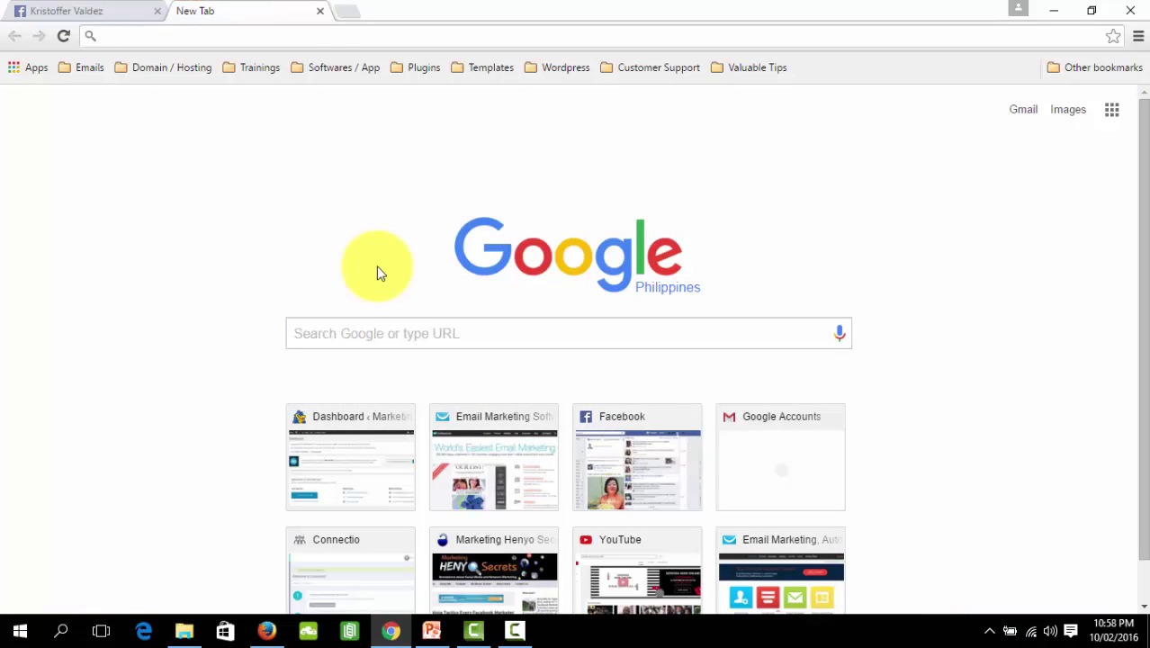
click(311, 36)
text(ww)
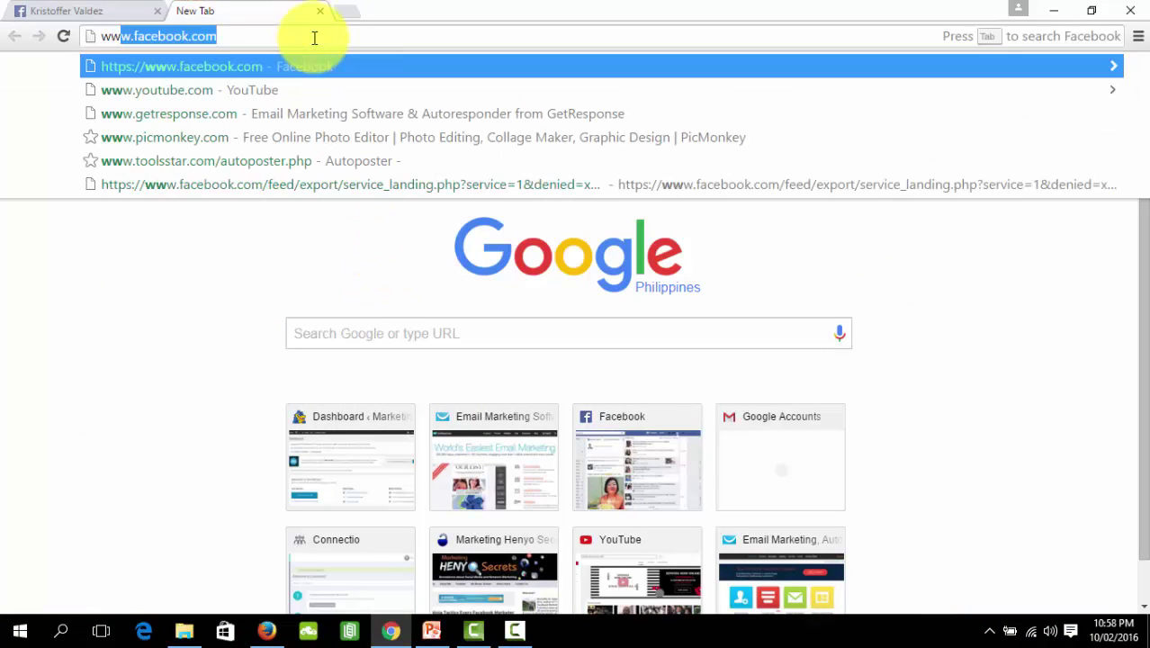
text(w.gmail)
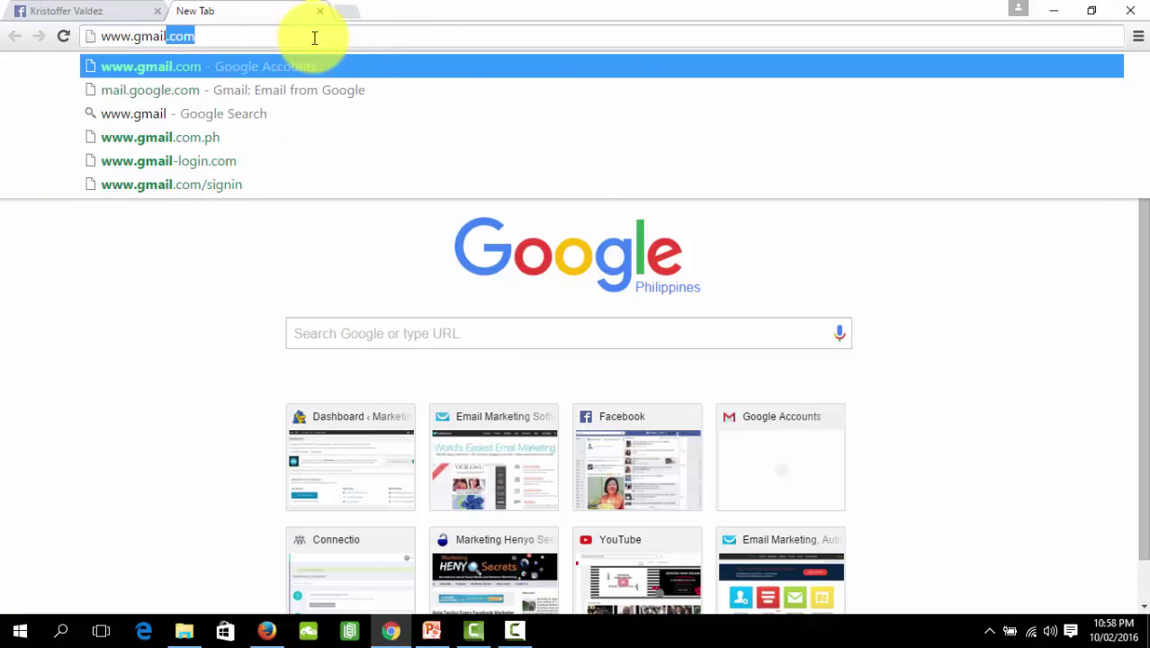
text(.com)
key(Return)
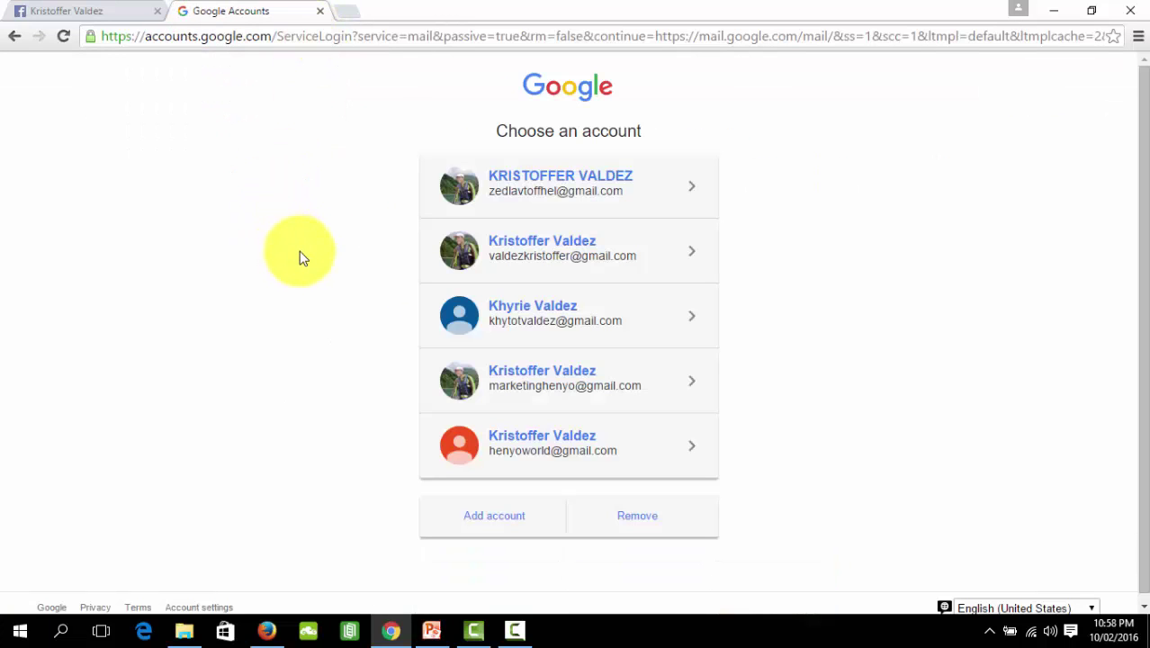
click(500, 525)
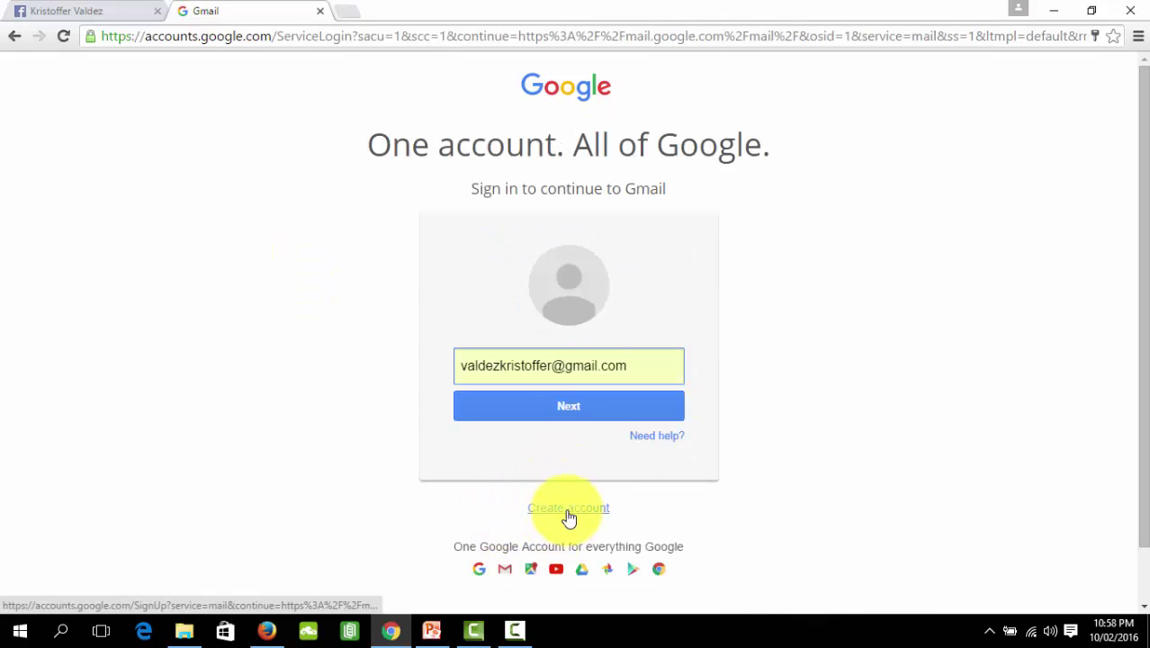
click(569, 510)
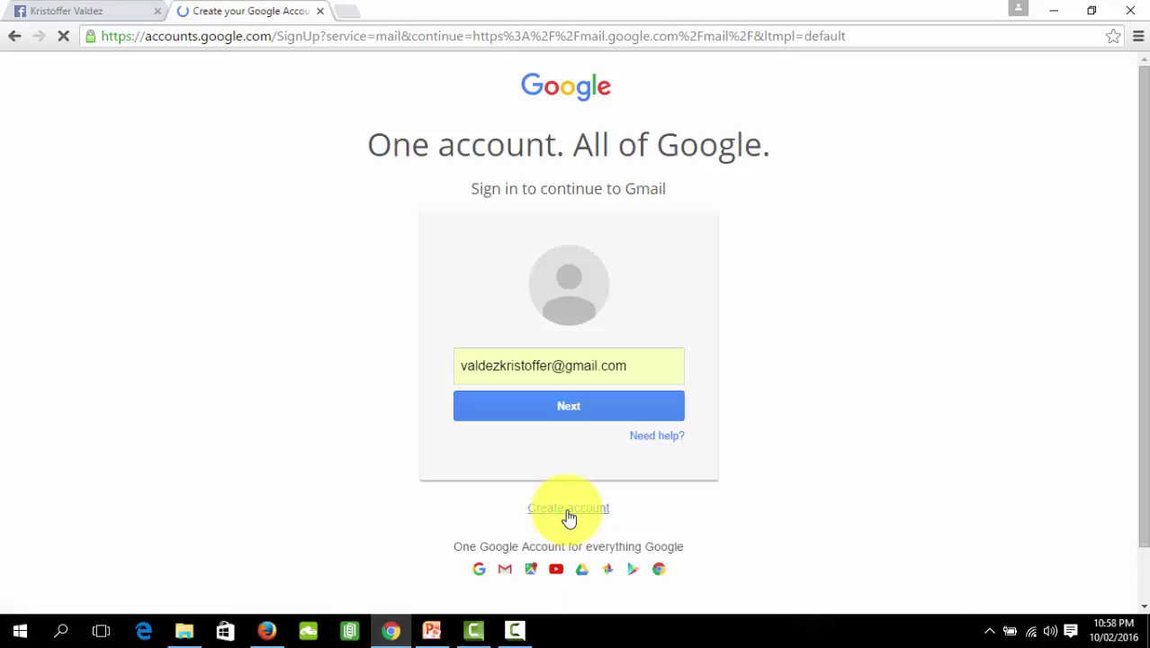
- Review the Create your Google Account form, highlight its heading, then open a new tab
scroll(656, 301, down, 1)
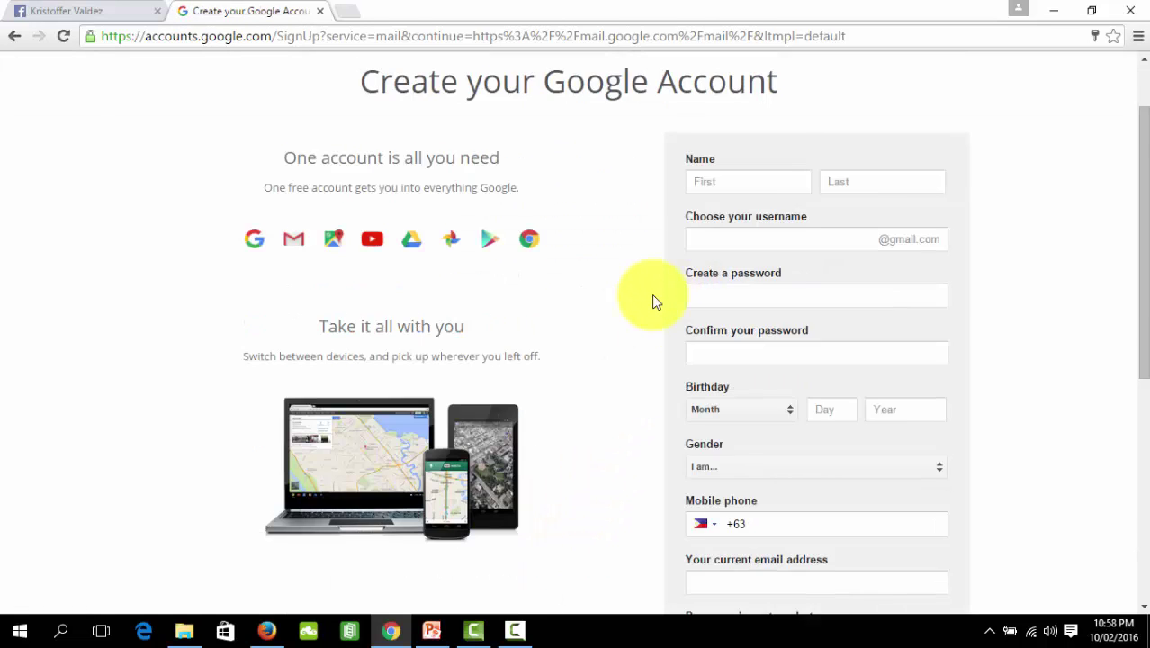
scroll(656, 303, down, 2)
scroll(654, 302, down, 2)
scroll(655, 302, down, 1)
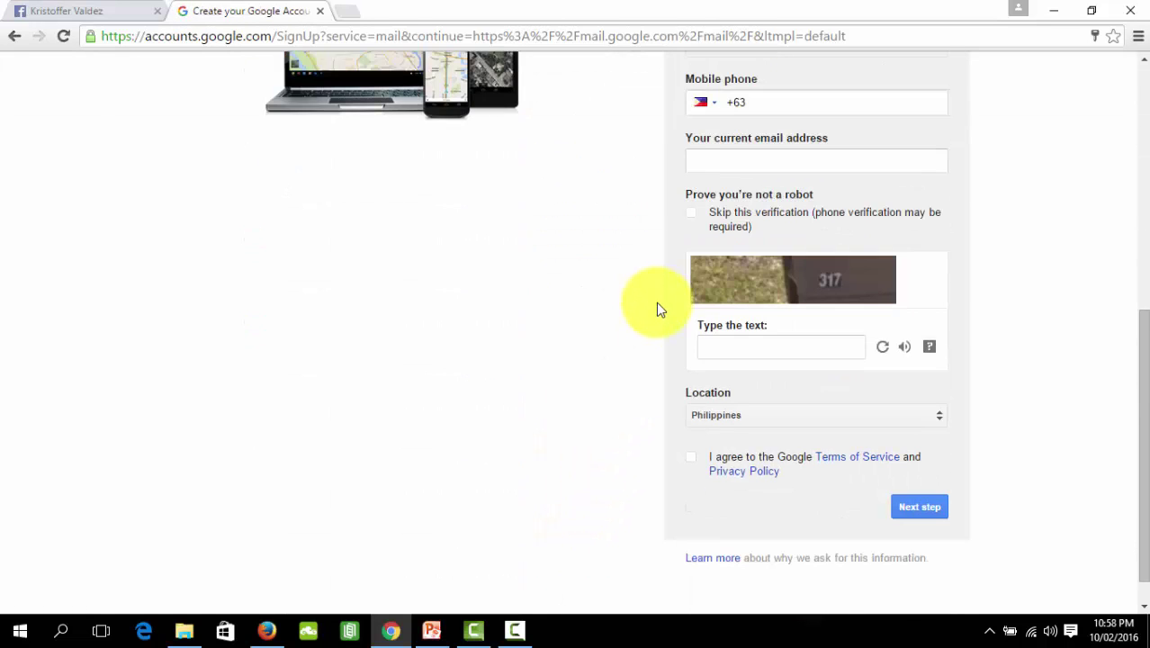
scroll(656, 301, up, 6)
scroll(656, 302, down, 4)
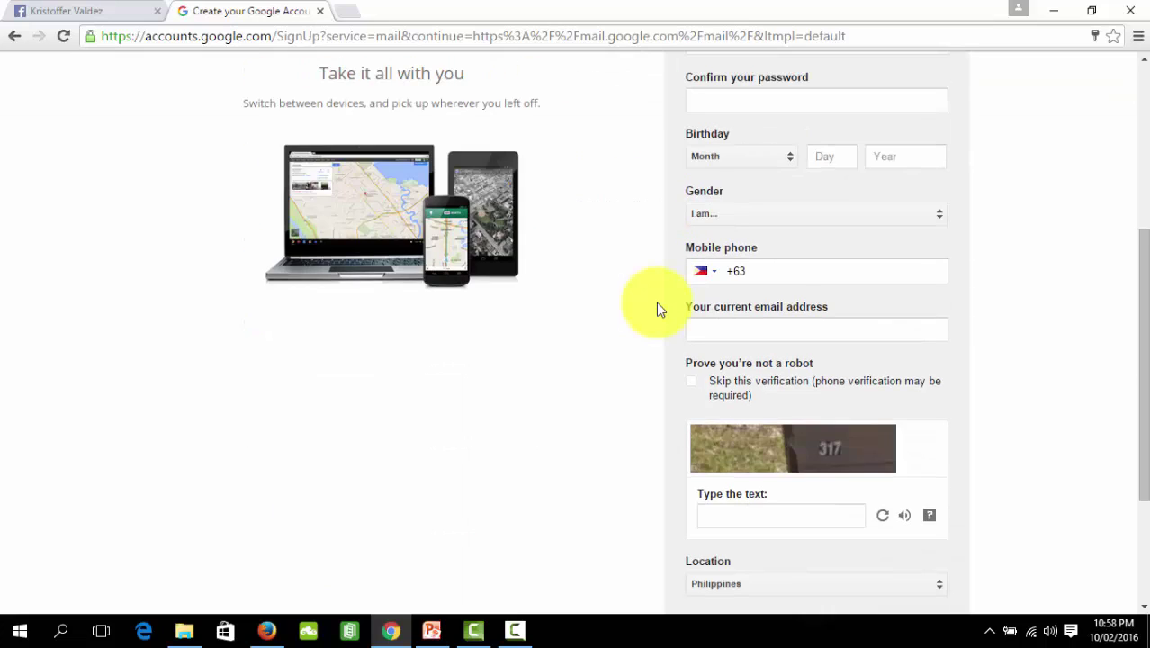
scroll(656, 302, up, 4)
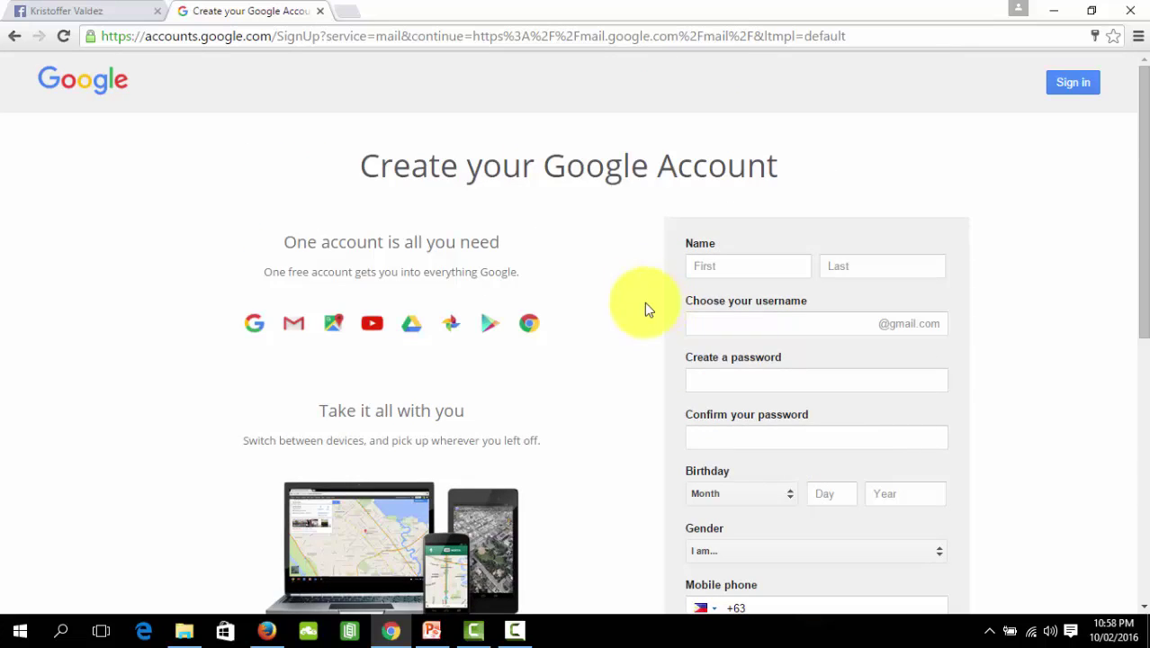
drag(545, 171, 770, 172)
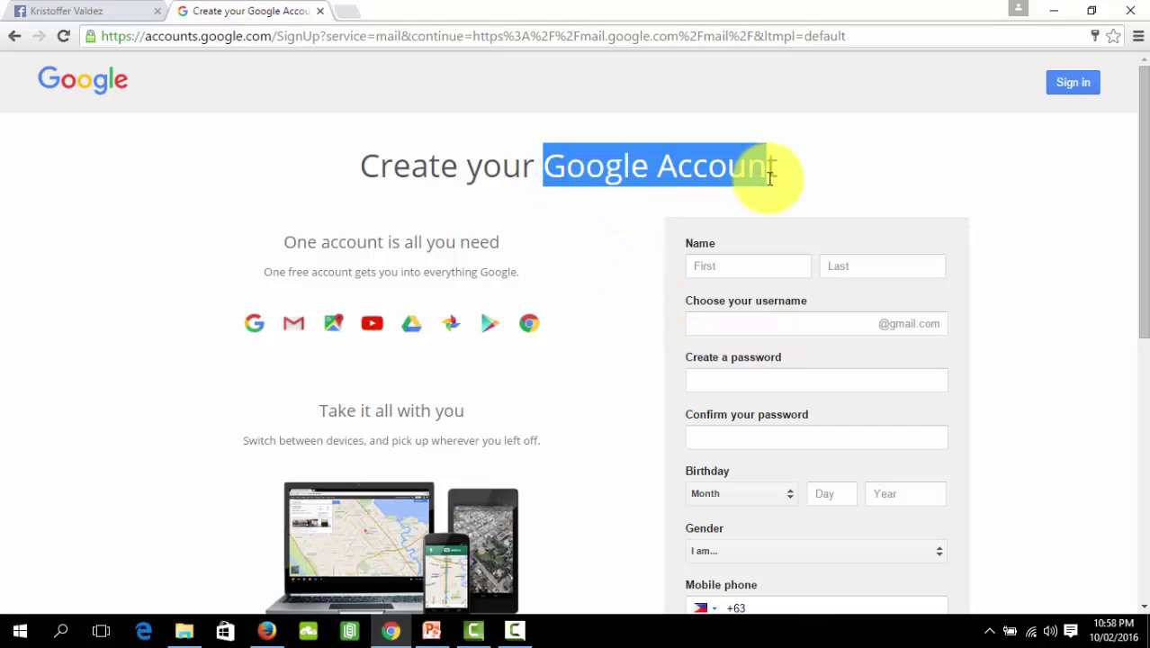
click(771, 175)
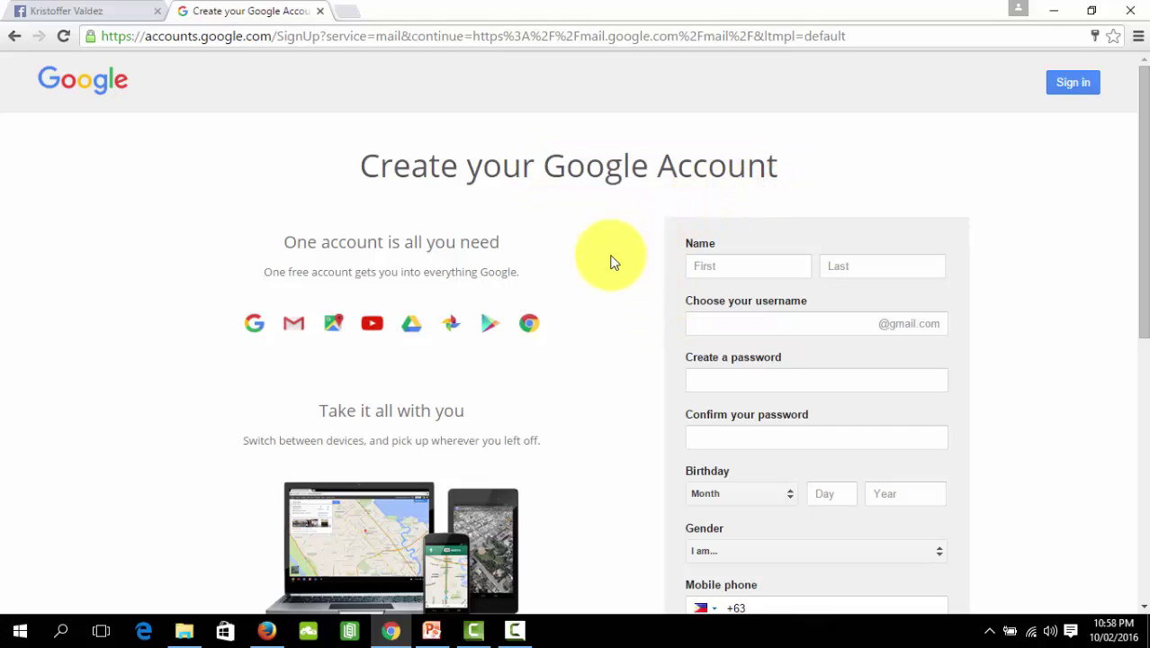
click(345, 11)
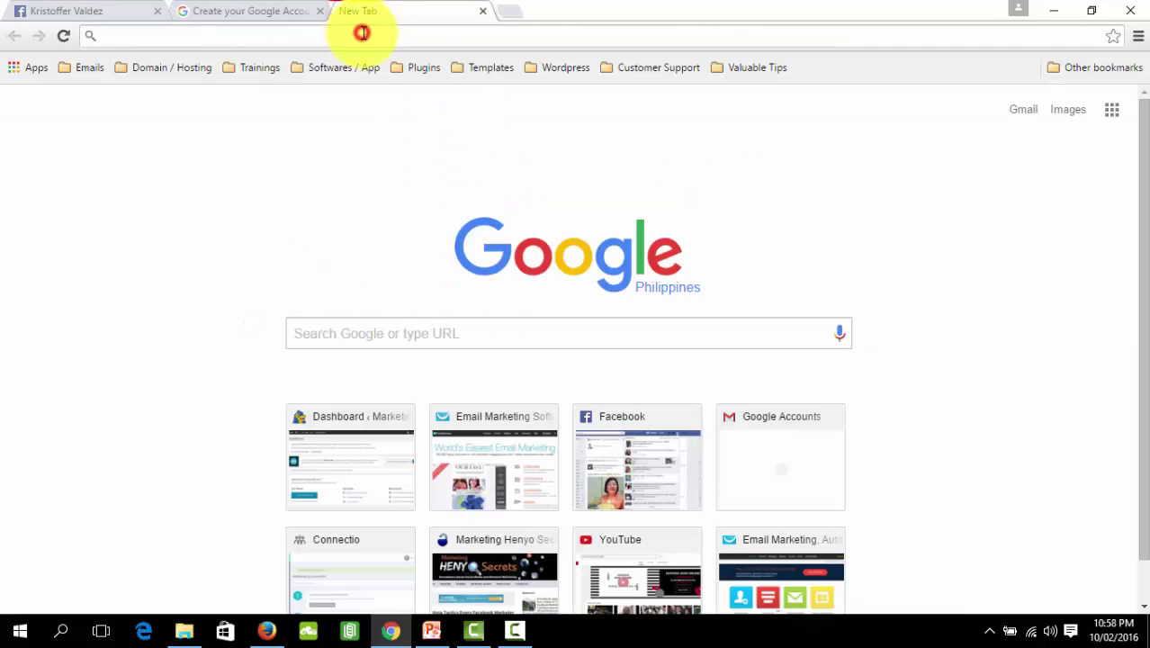
- Load youtube.com in the new tab
click(361, 32)
text(youtube)
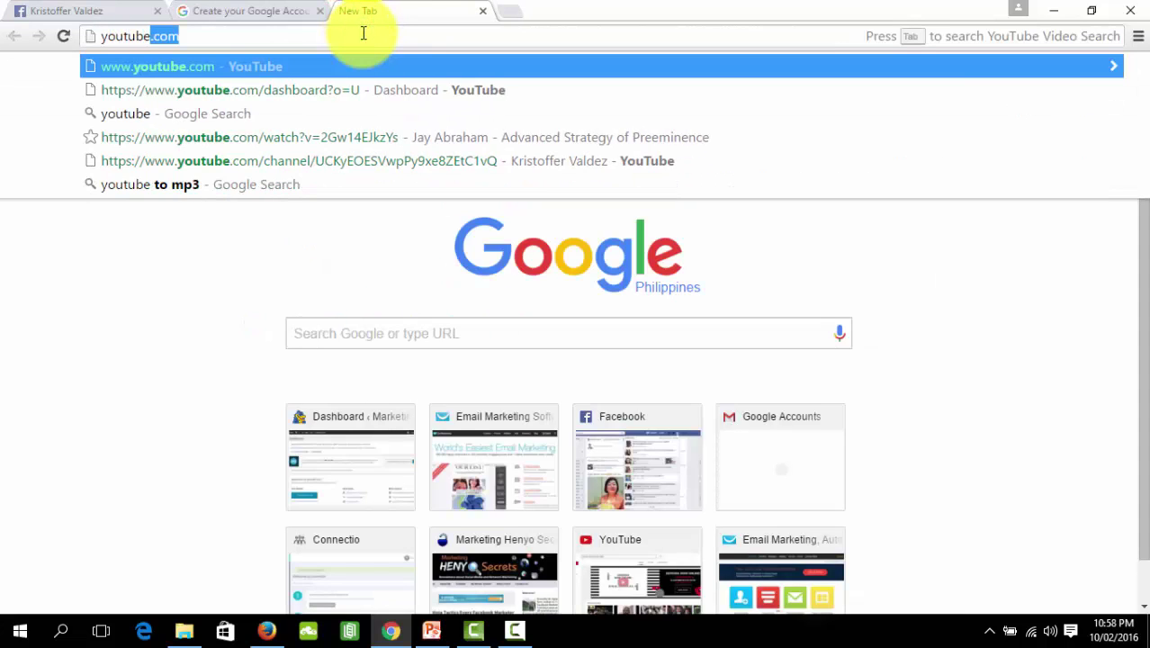
text(.co)
key(Return)
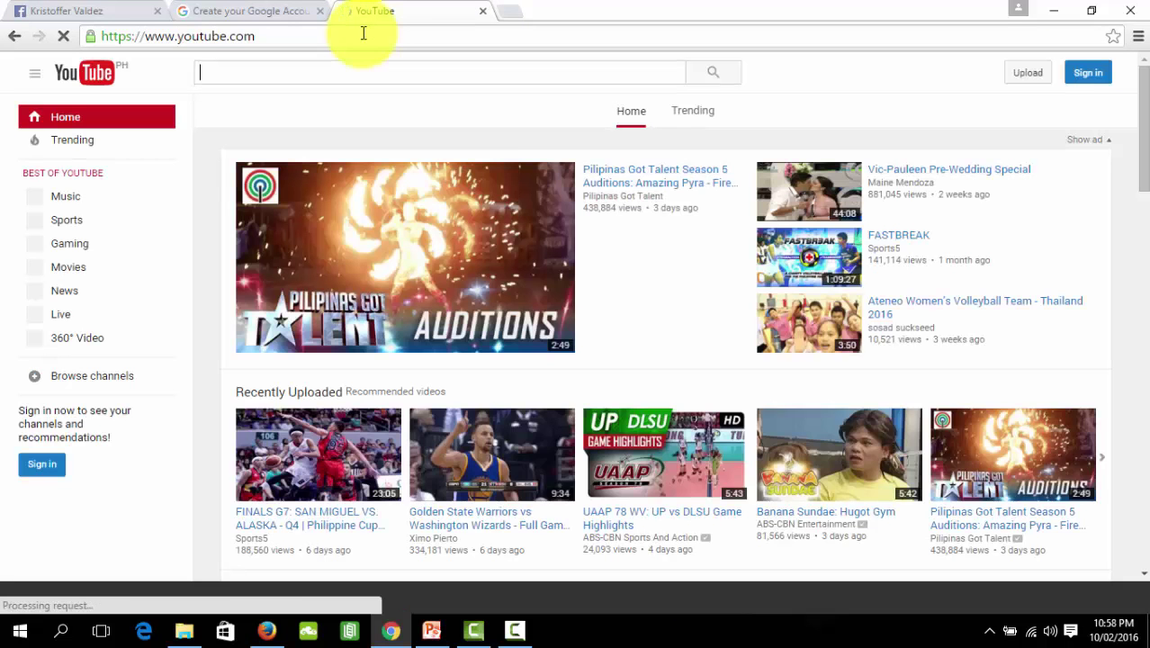
click(1099, 79)
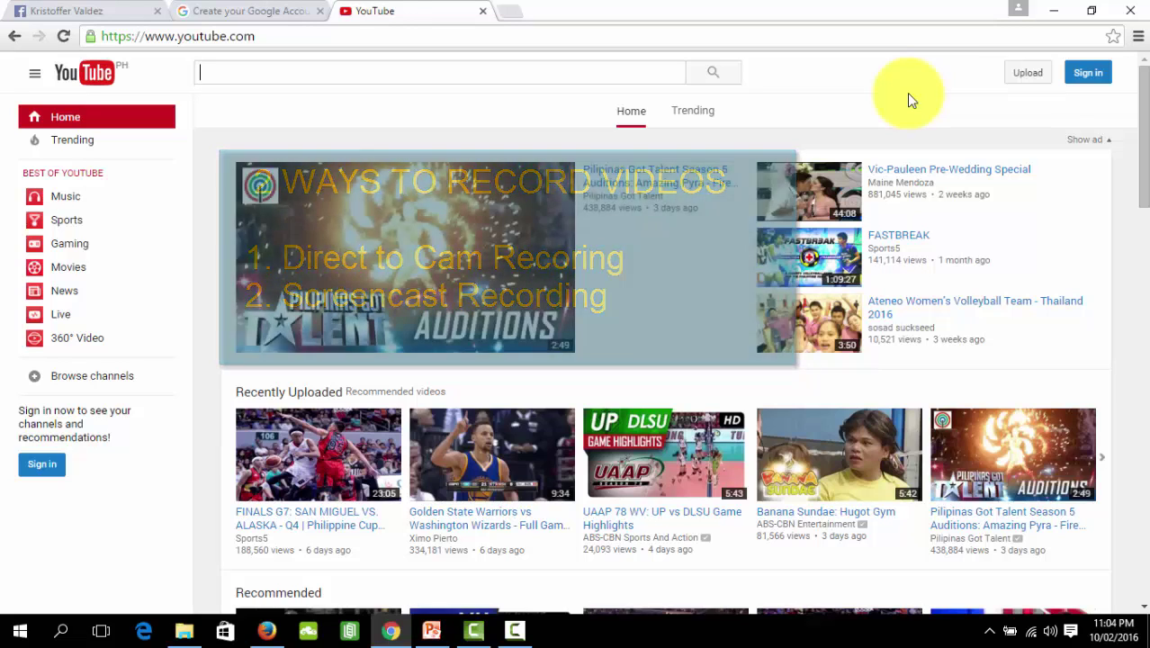
click(511, 11)
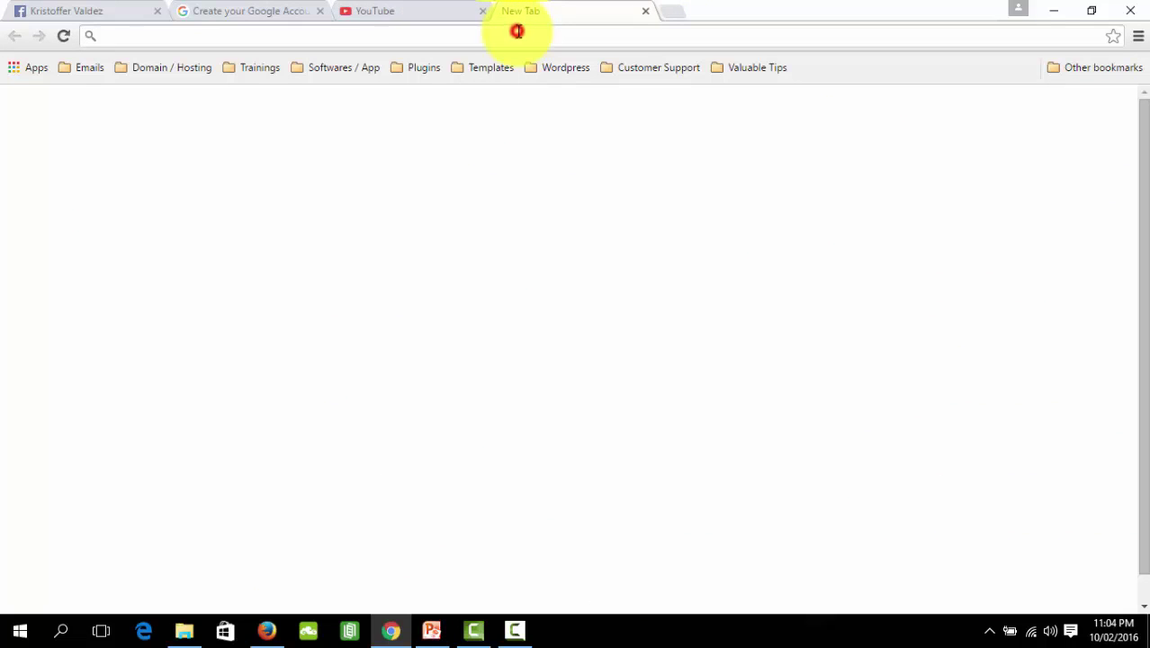
text(ww)
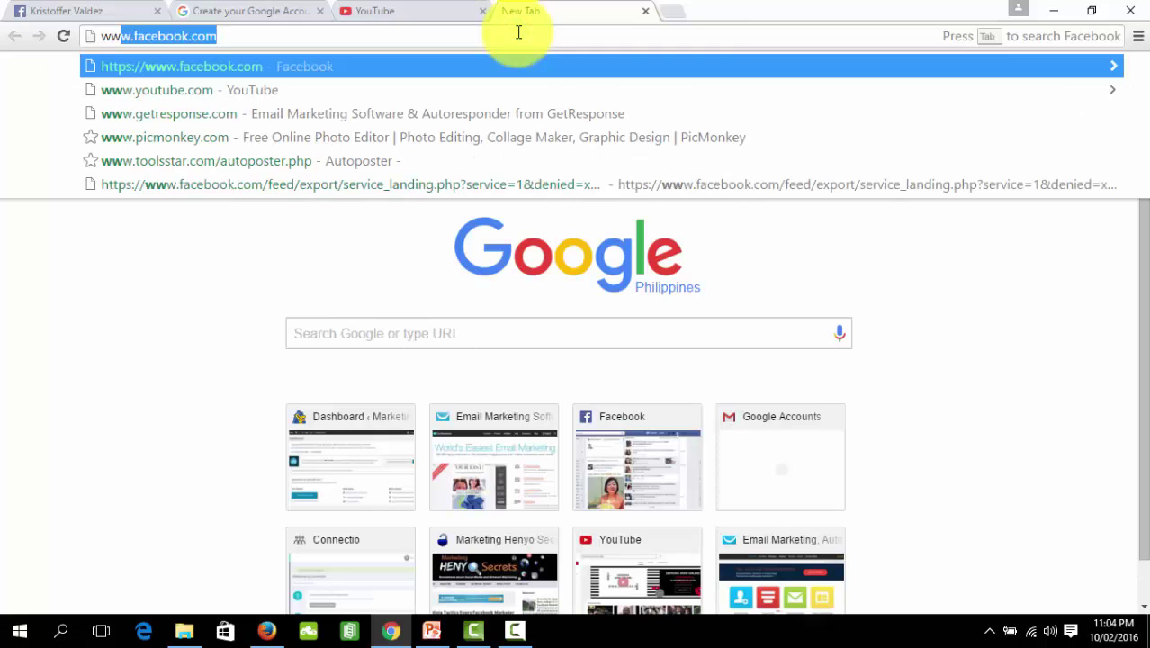
text(w.sc)
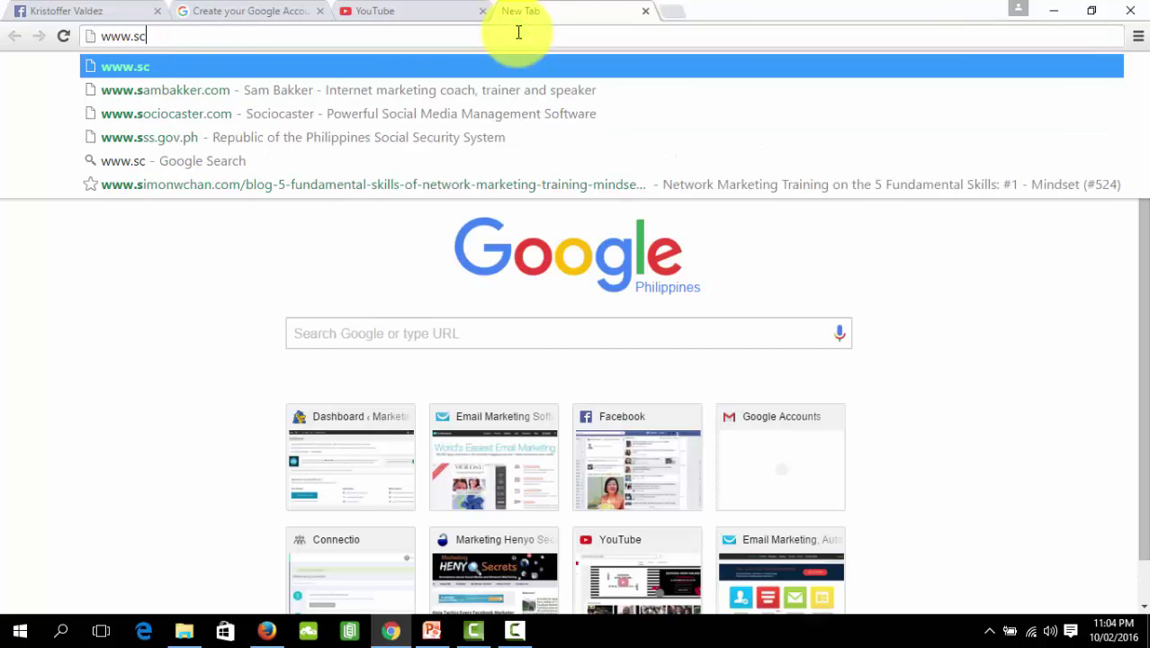
text(reen)
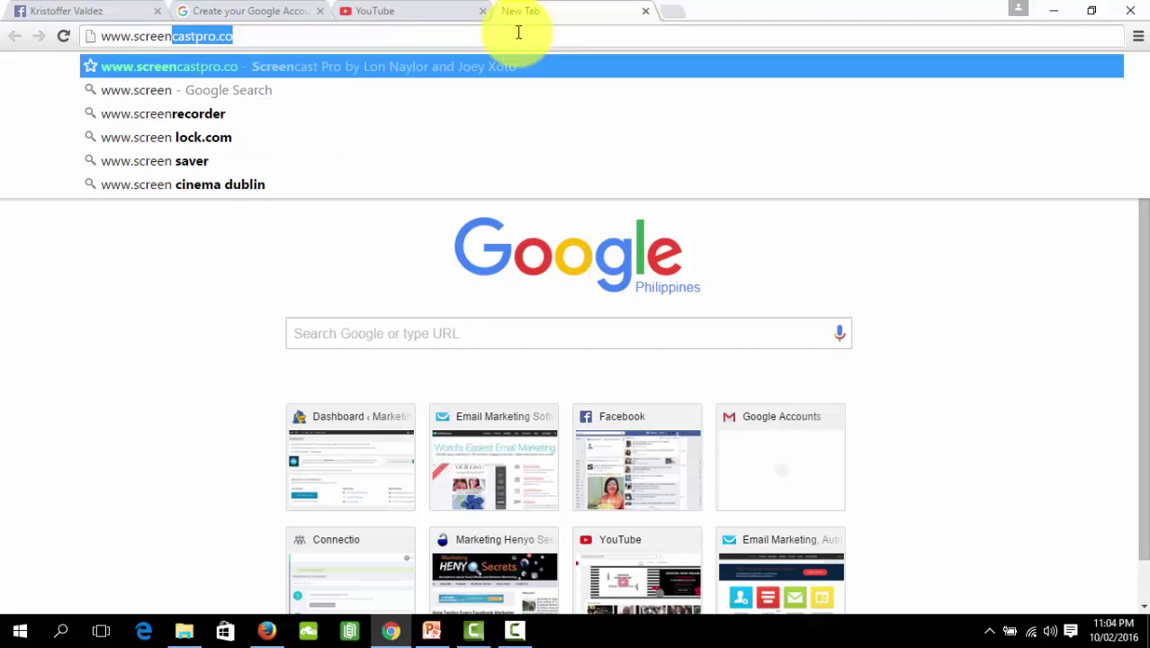
text(cat)
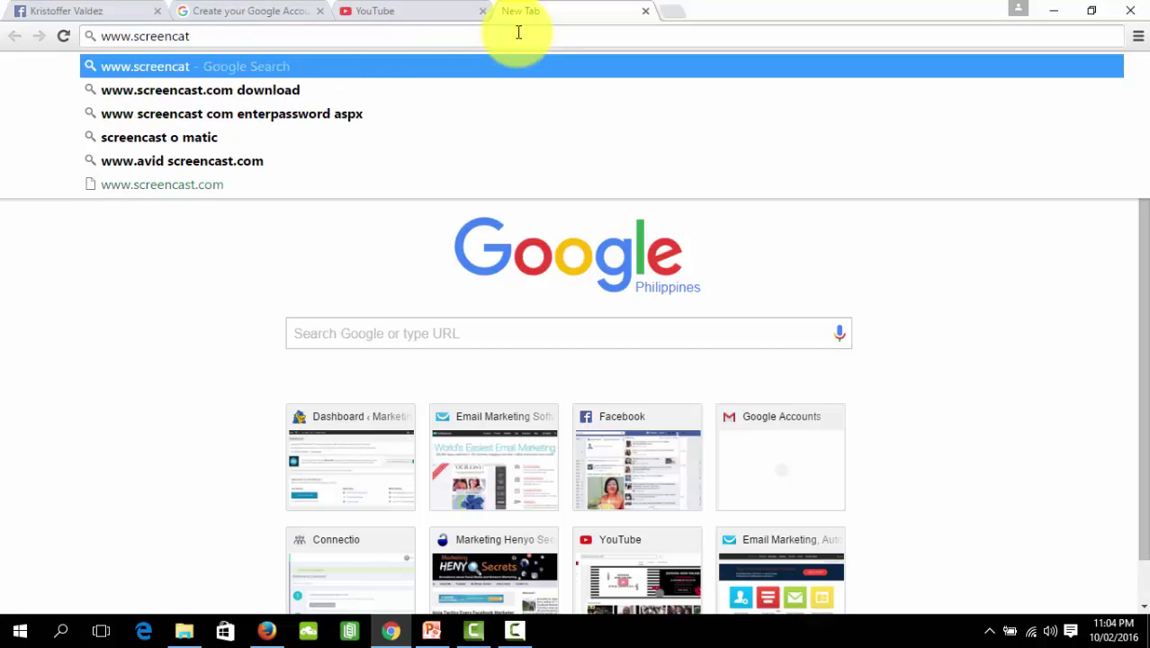
key(BackSpace)
text(st-)
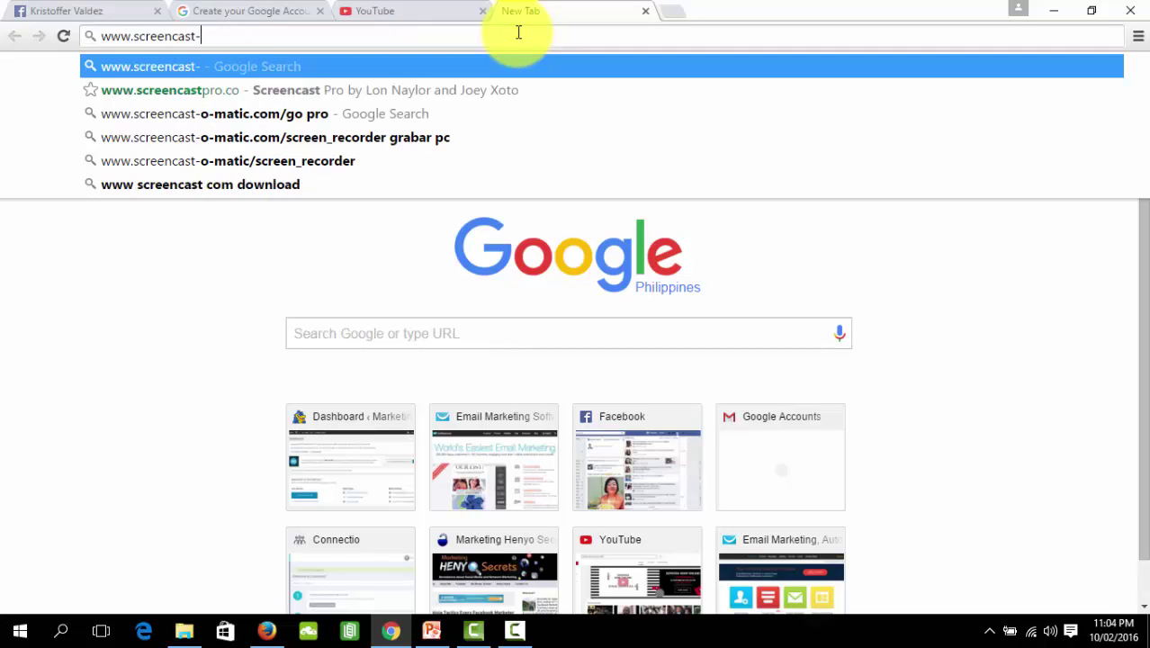
text(o-matic)
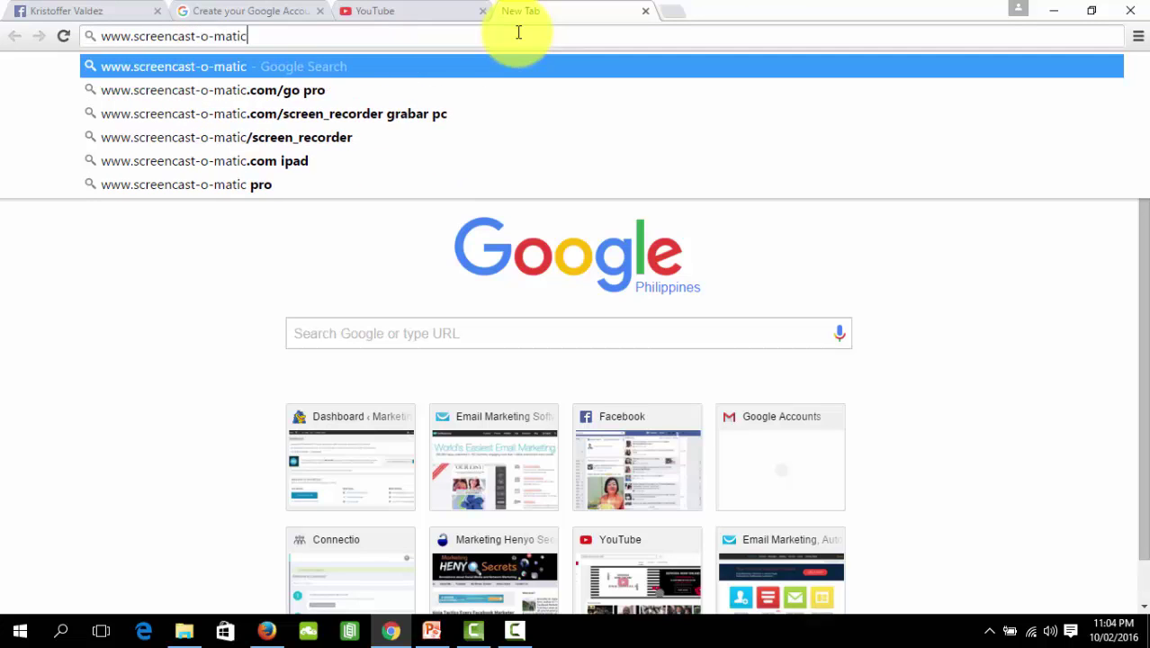
text(.com)
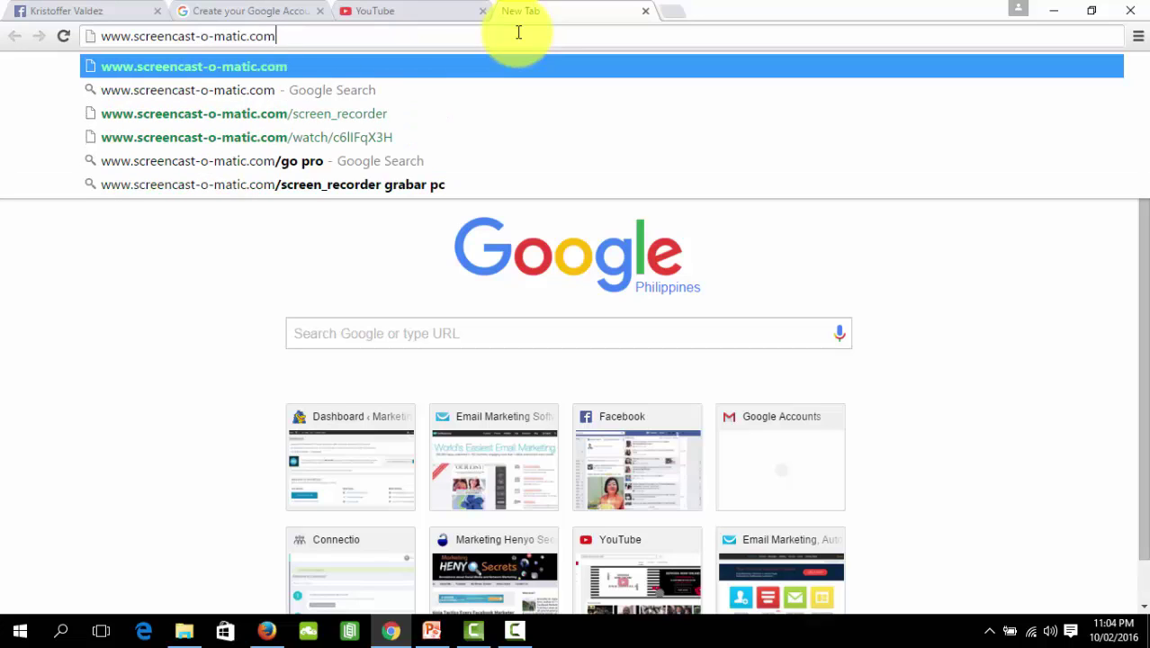
key(Return)
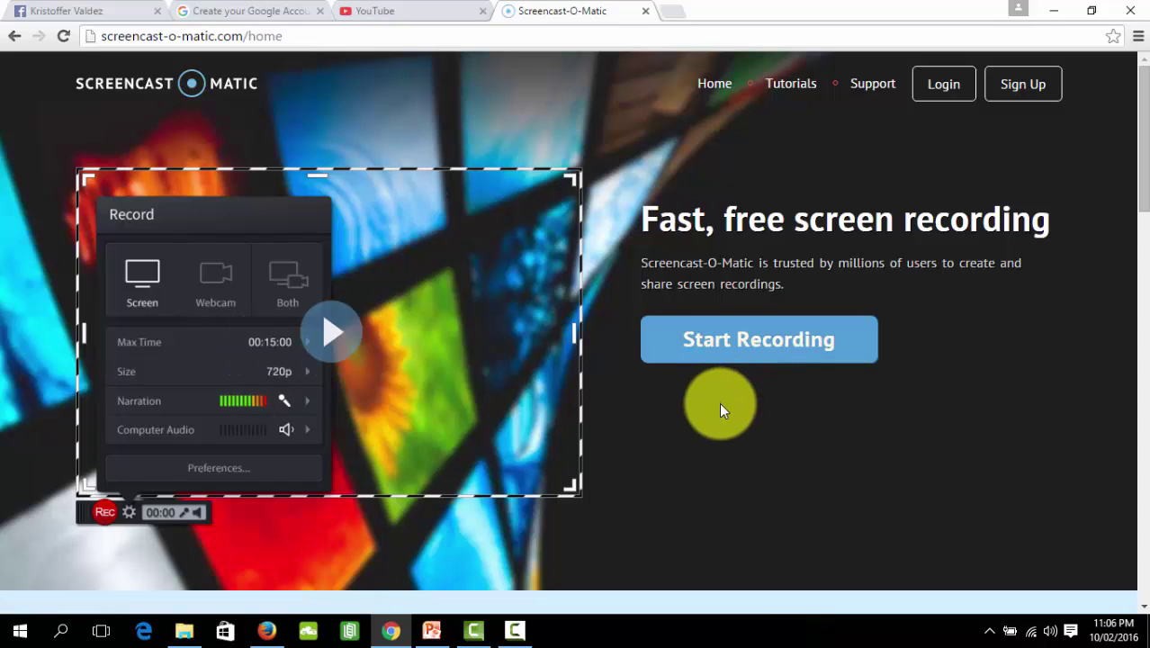
- Launch Screencast-O-Matic's free screen recorder, then go back to the Facebook tab
click(761, 354)
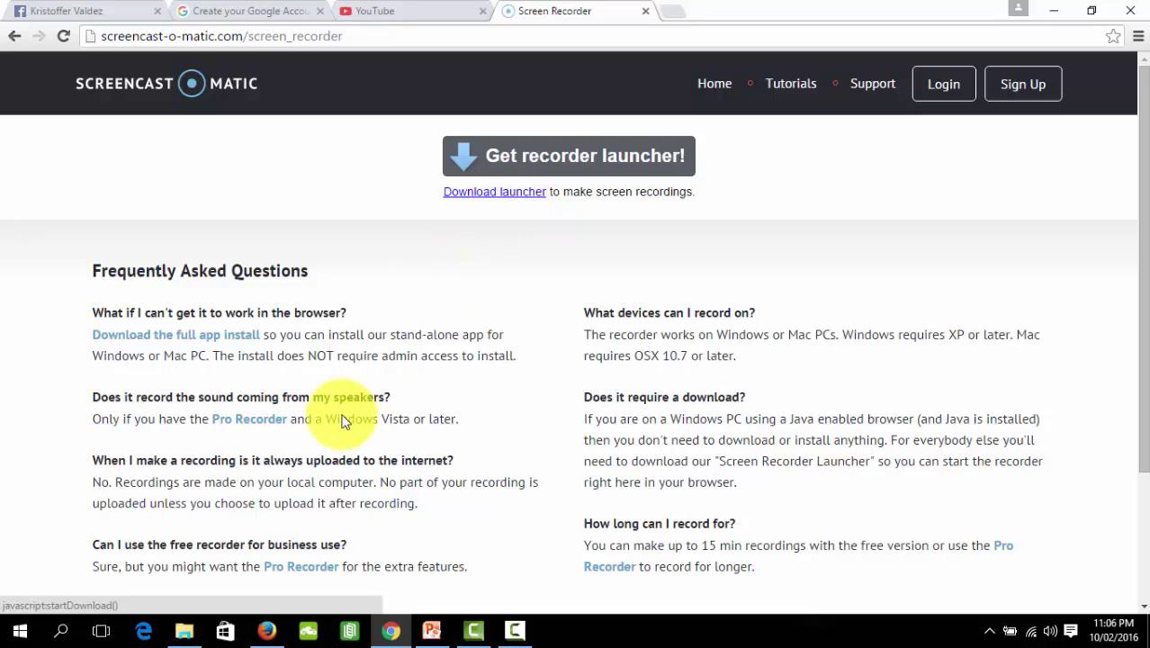
click(56, 10)
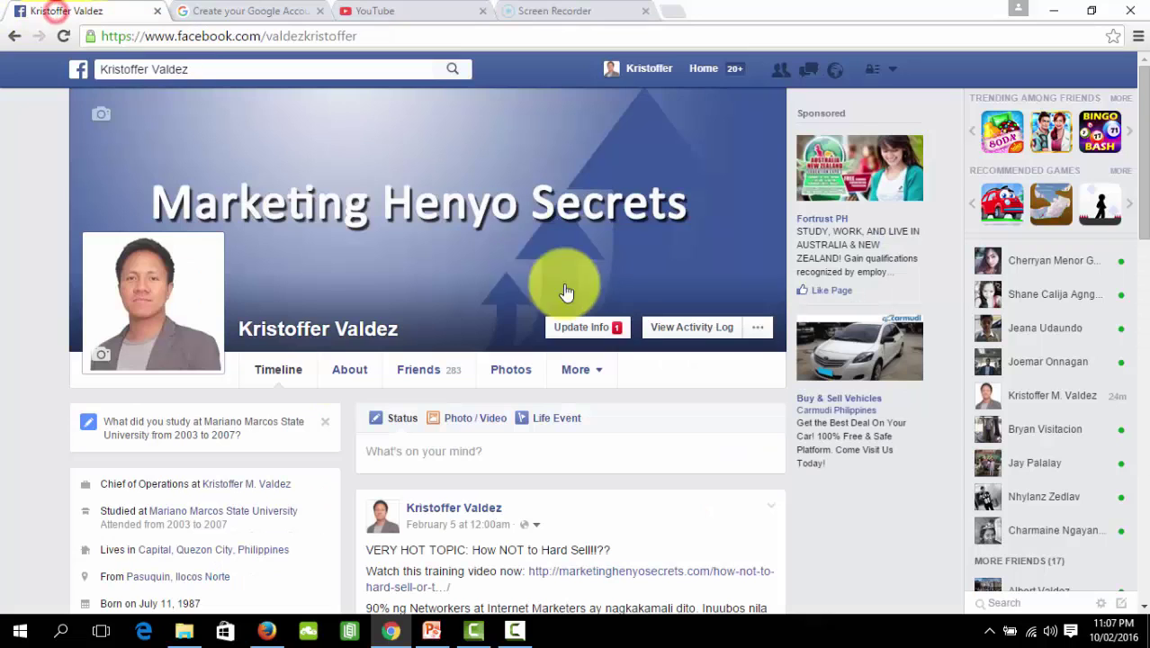
- Use Facebook as the Marketing Henyo Secrets page and highlight its section tabs
click(892, 69)
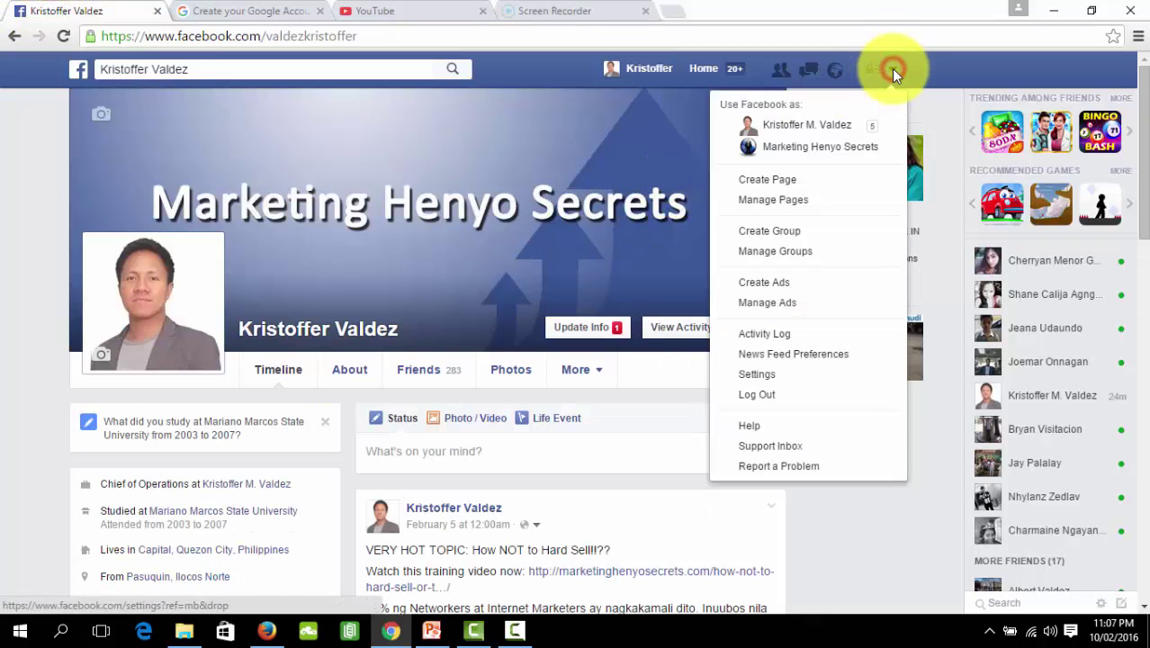
click(834, 151)
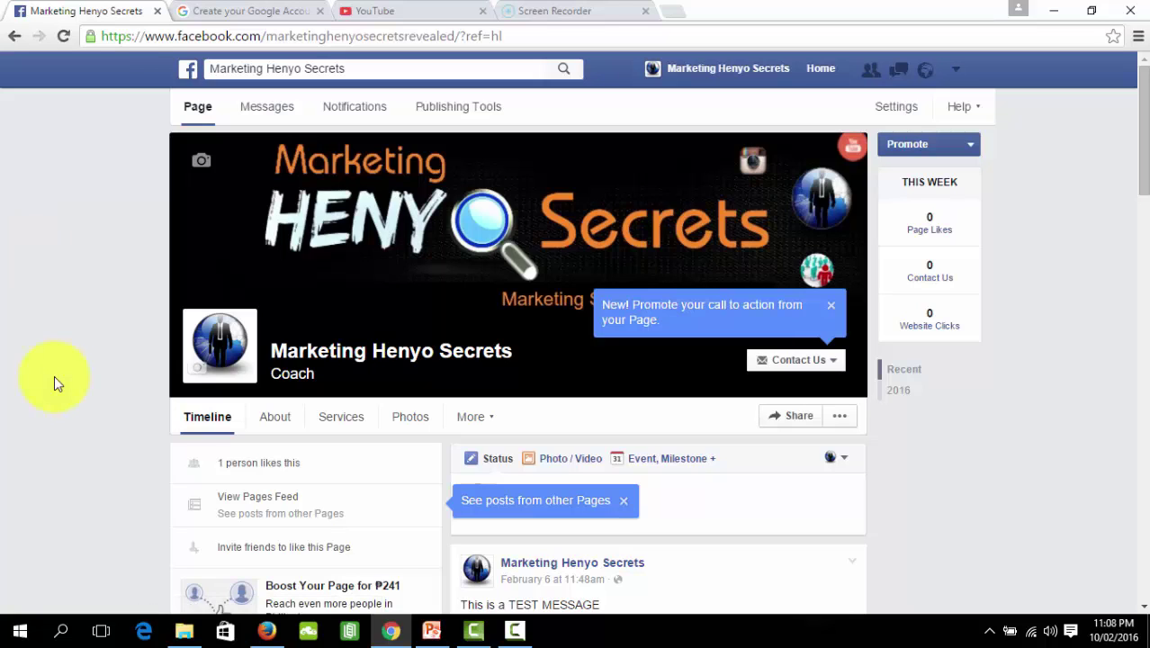
drag(142, 381, 551, 387)
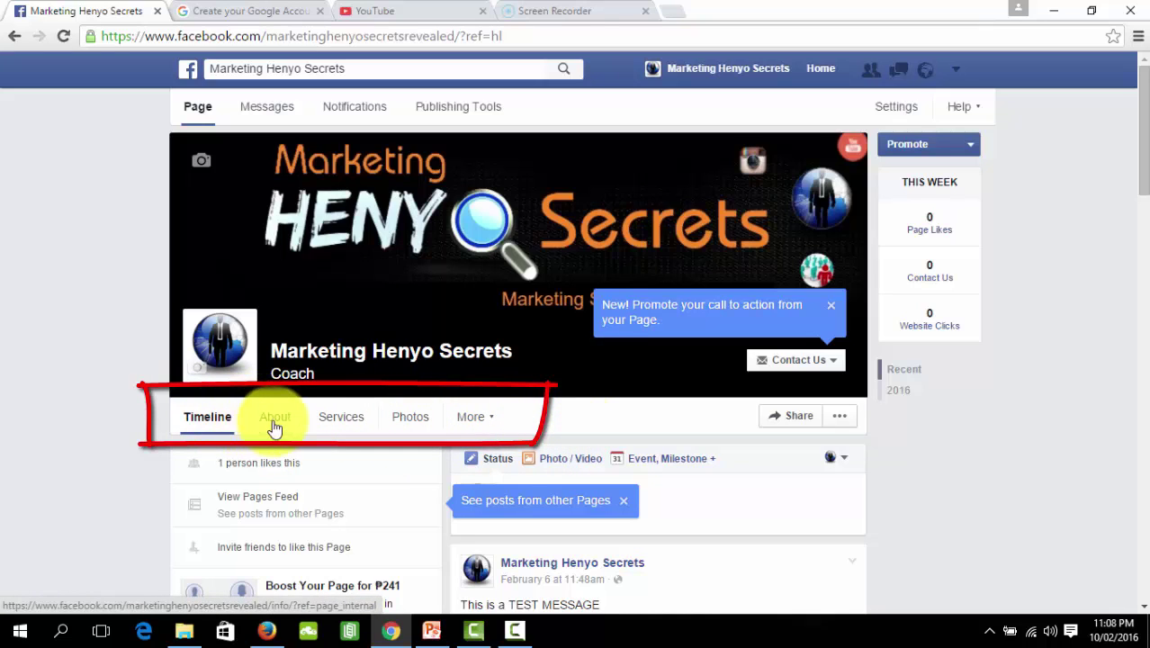
- Open and close the page's More sections list, then go to the YouTube tab
click(494, 422)
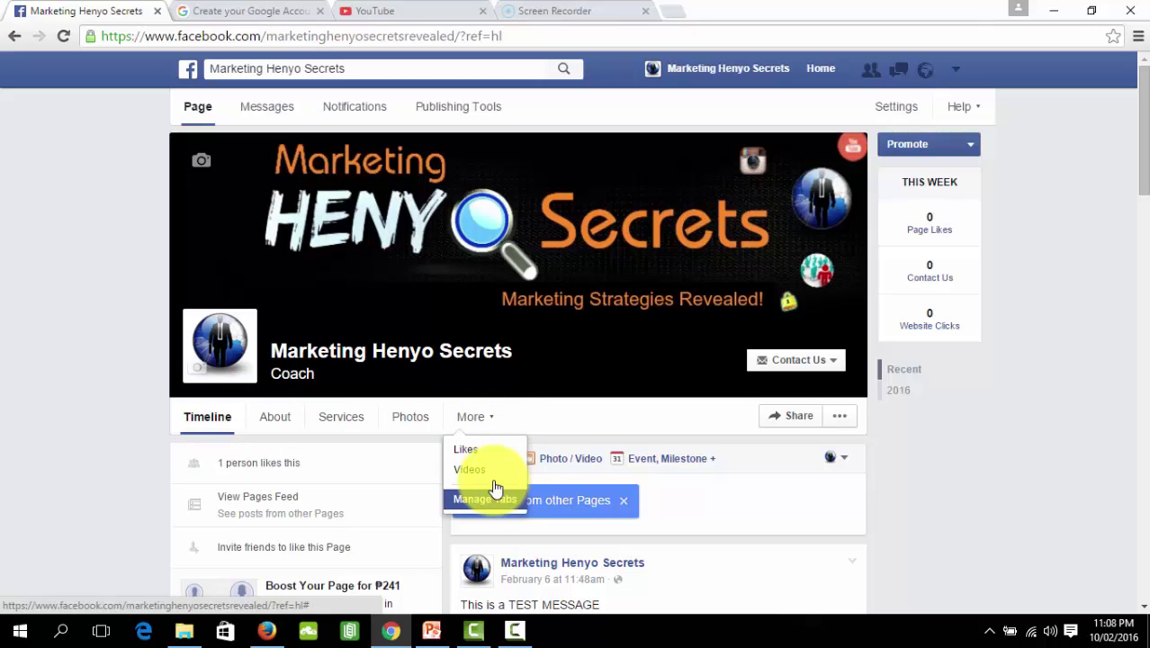
click(76, 422)
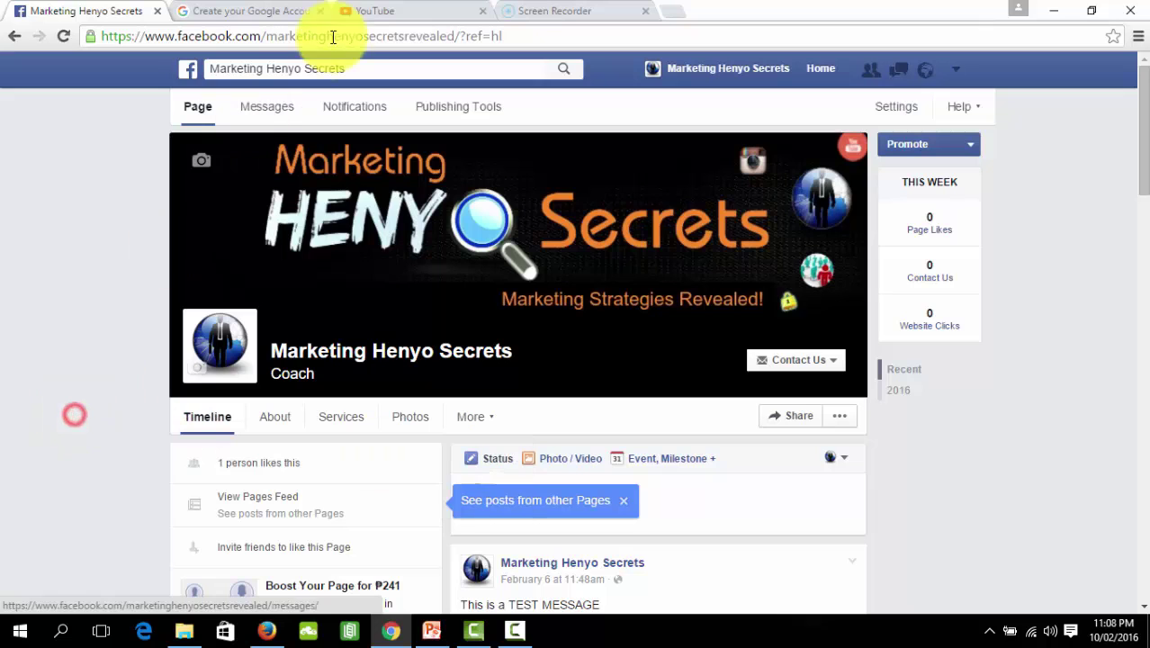
click(401, 5)
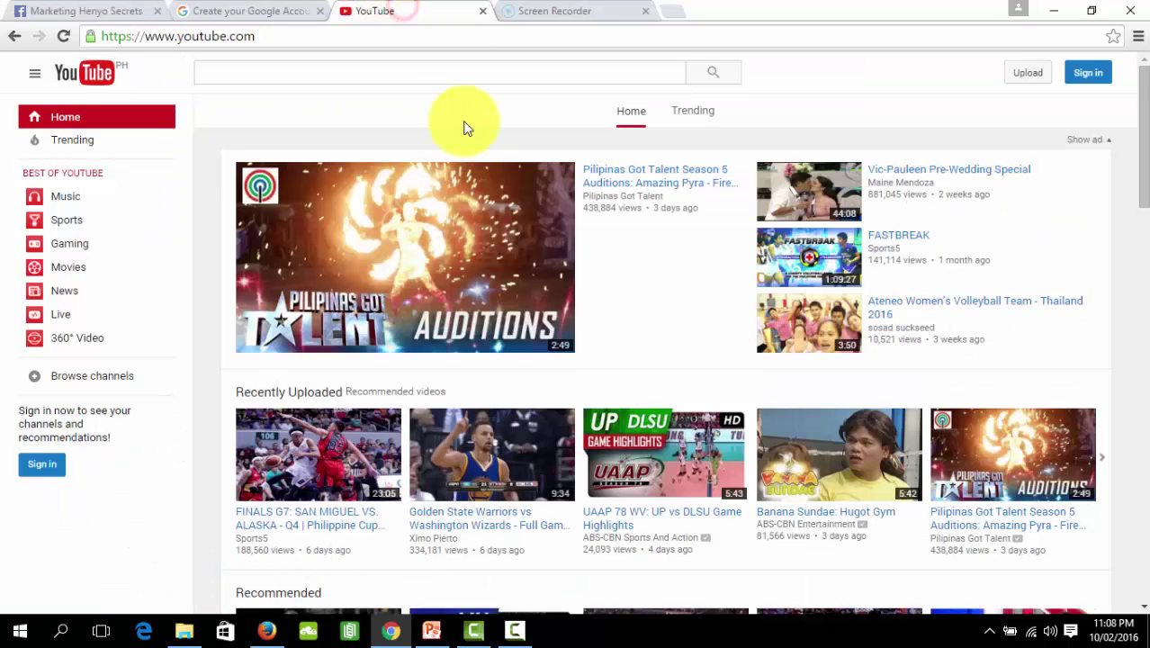
- Sign in to YouTube with the saved Google account, open My Channel, then return to Facebook
click(1097, 75)
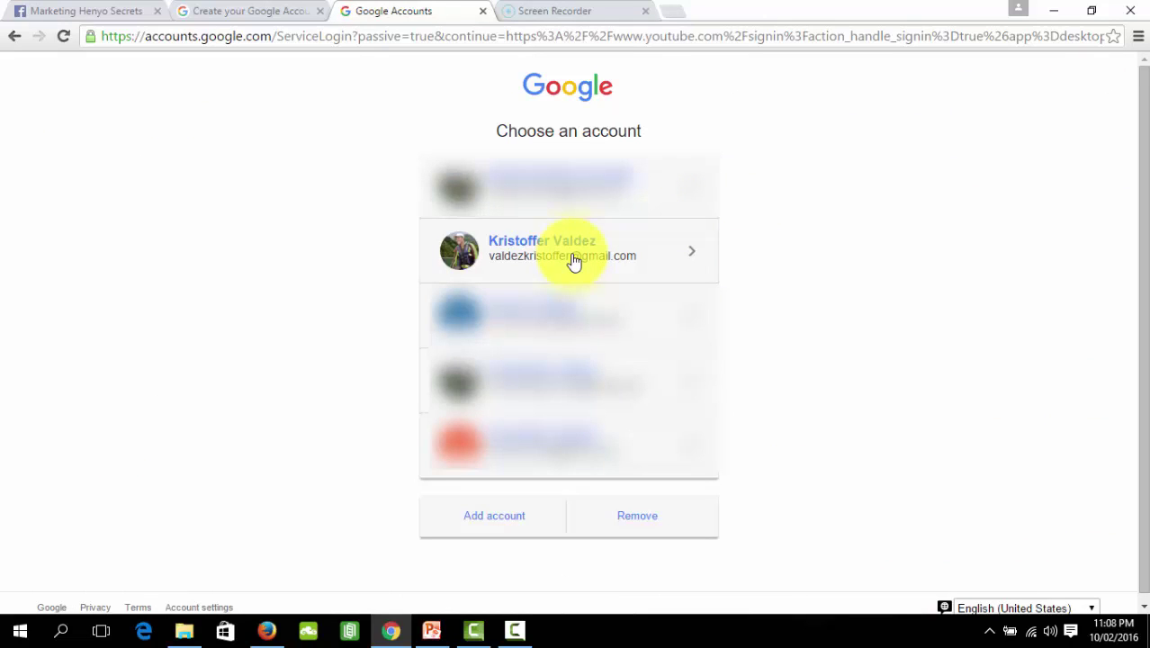
click(574, 261)
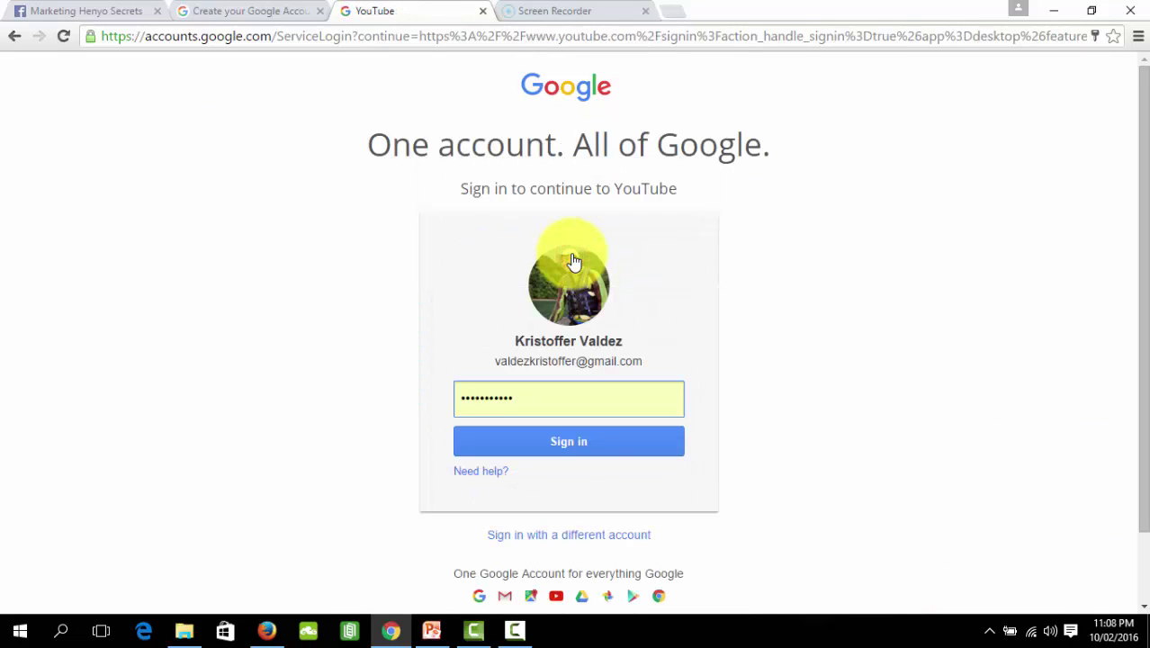
click(570, 439)
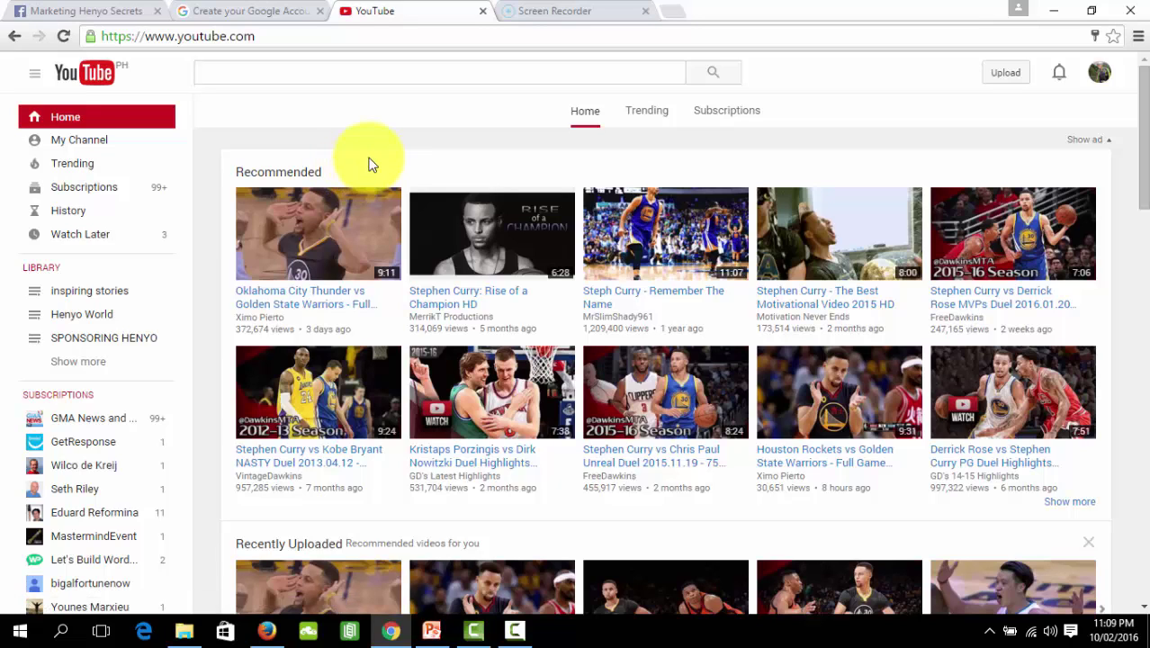
click(90, 144)
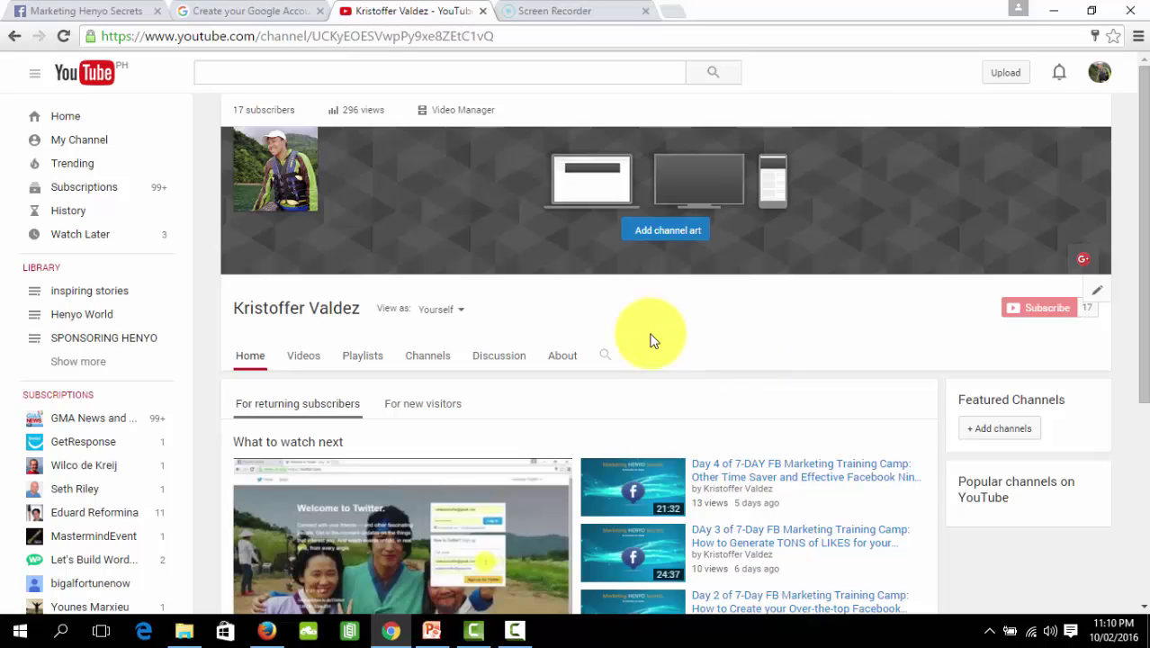
click(108, 9)
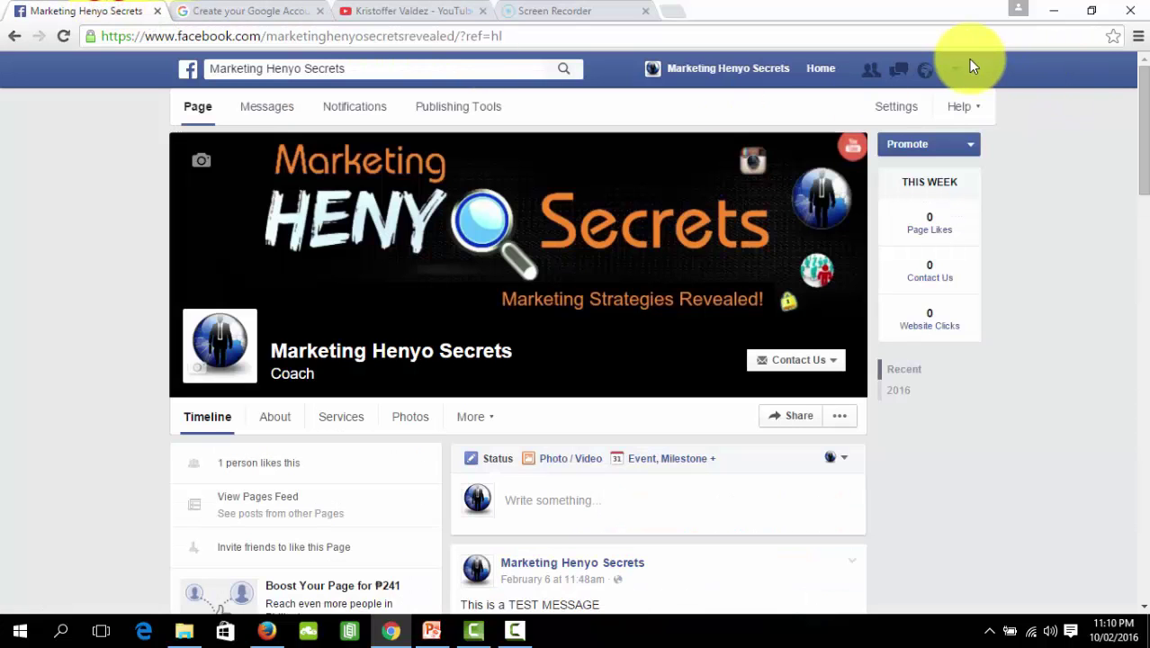
click(957, 72)
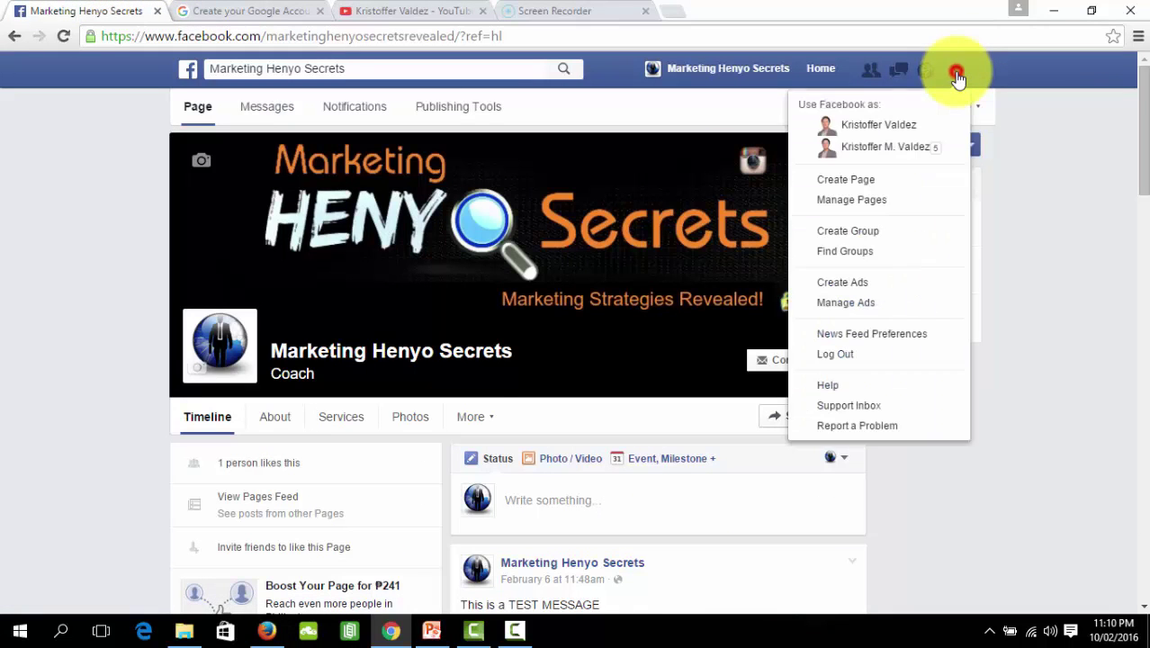
click(889, 126)
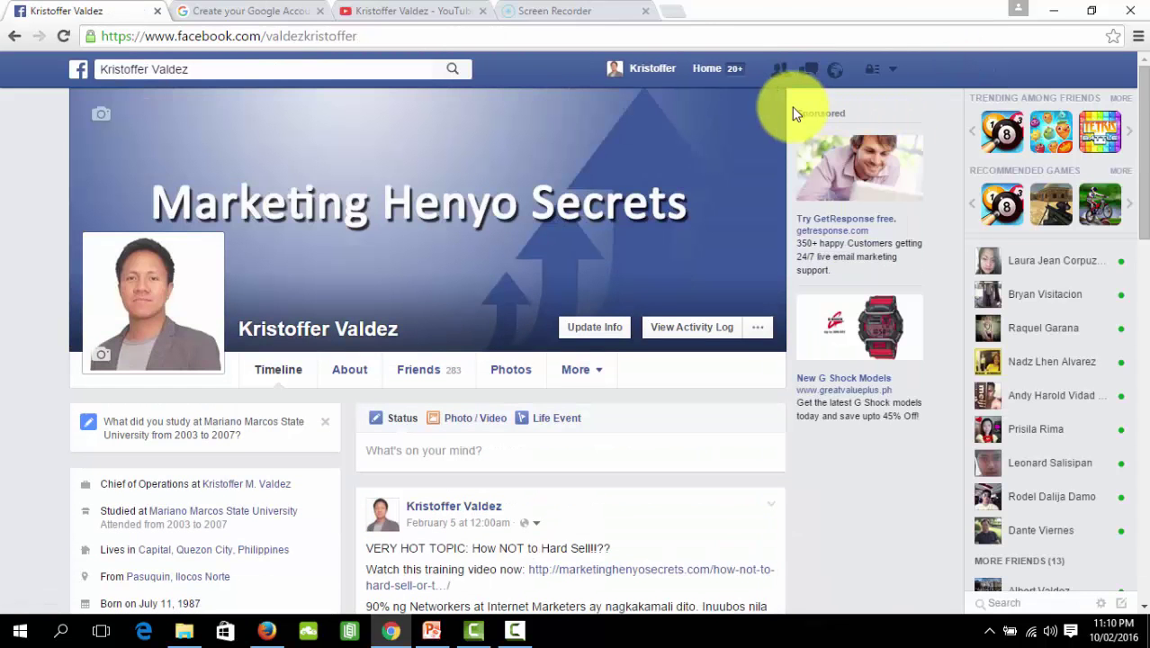
click(530, 36)
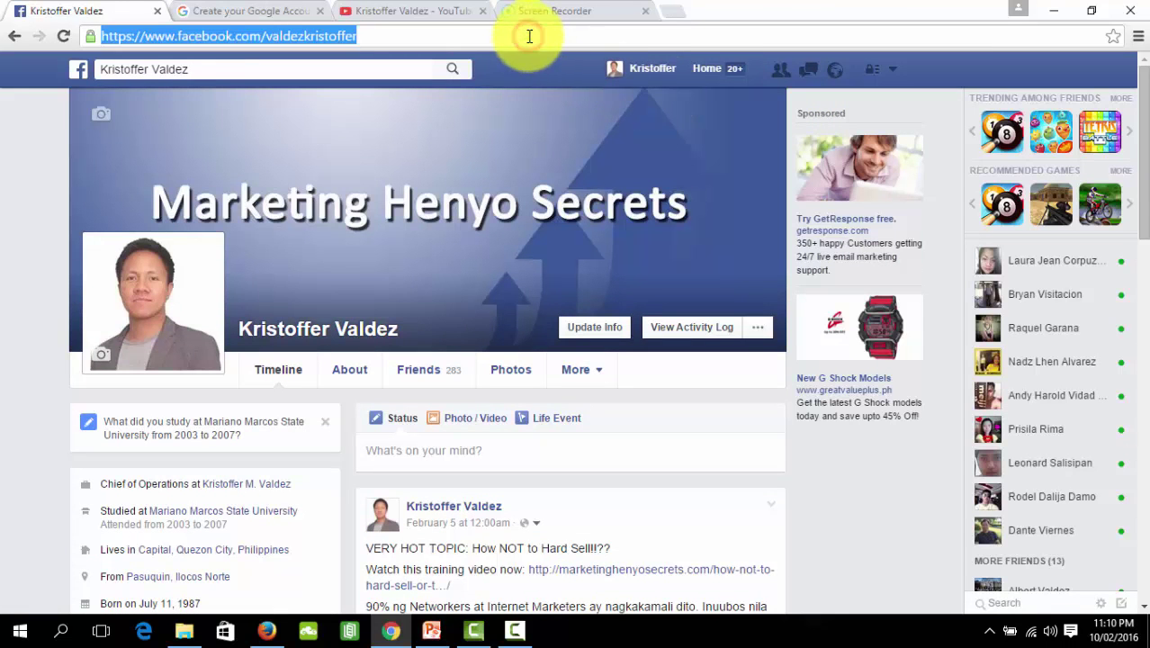
text(www)
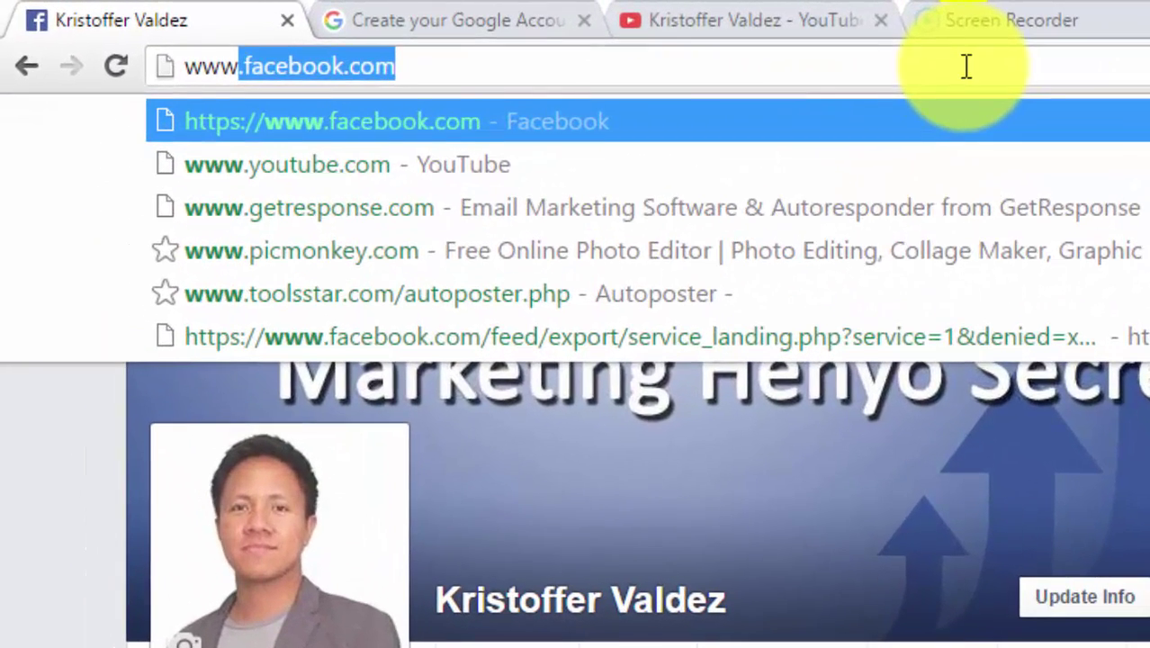
text(.facebook.c)
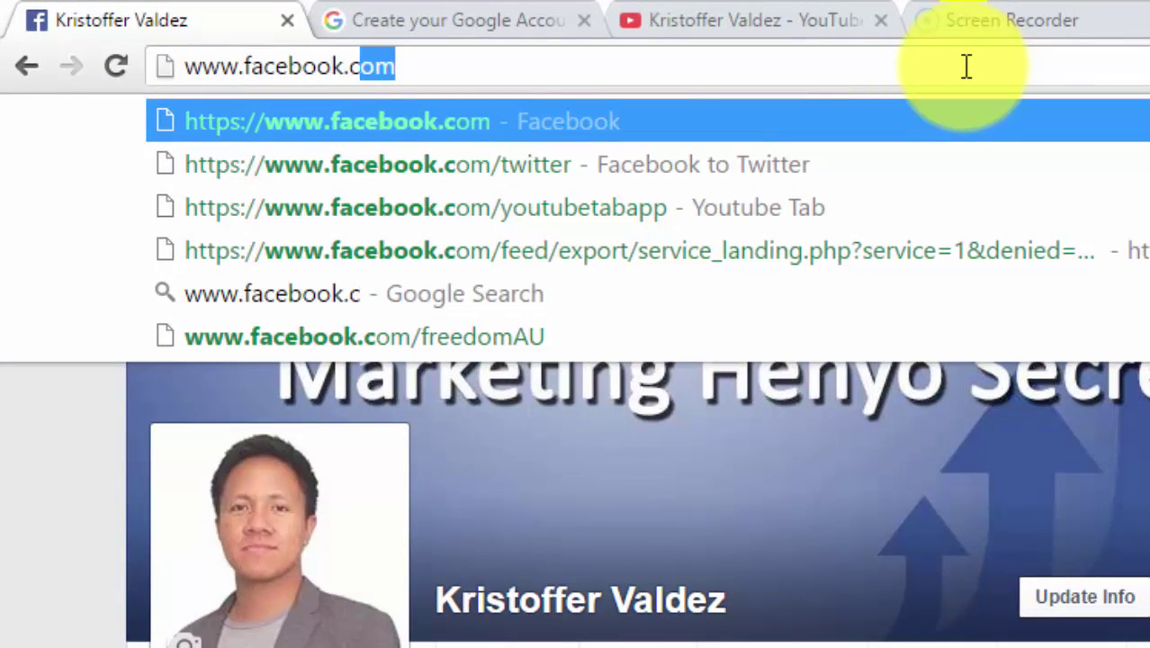
text(om/youtub)
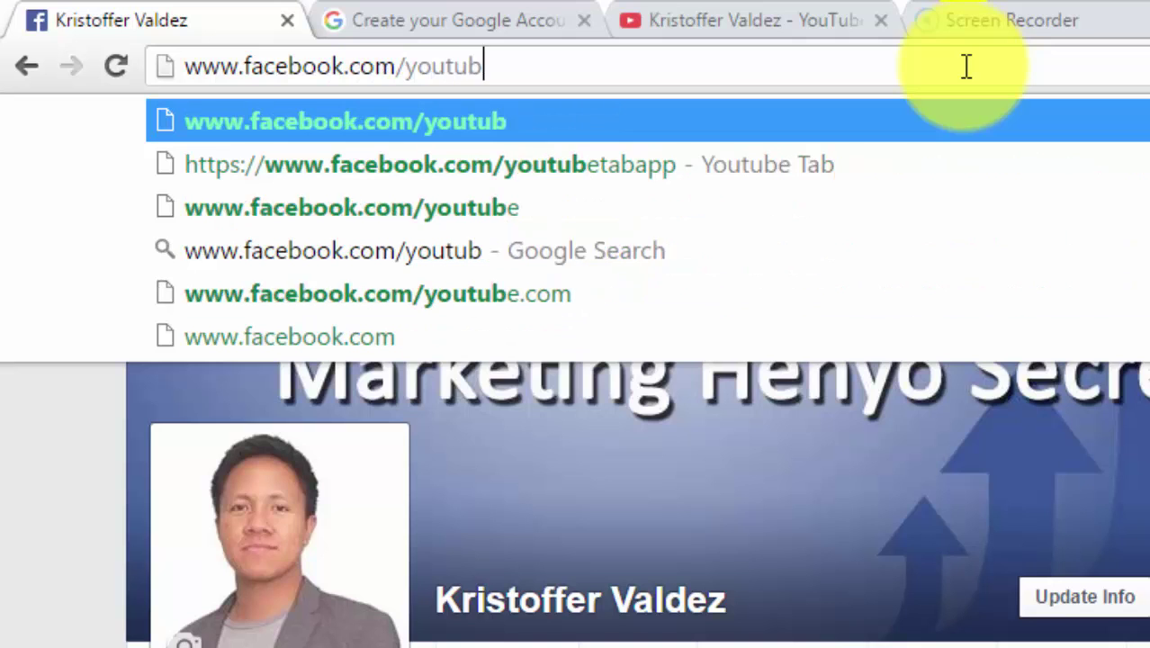
text(etabapp)
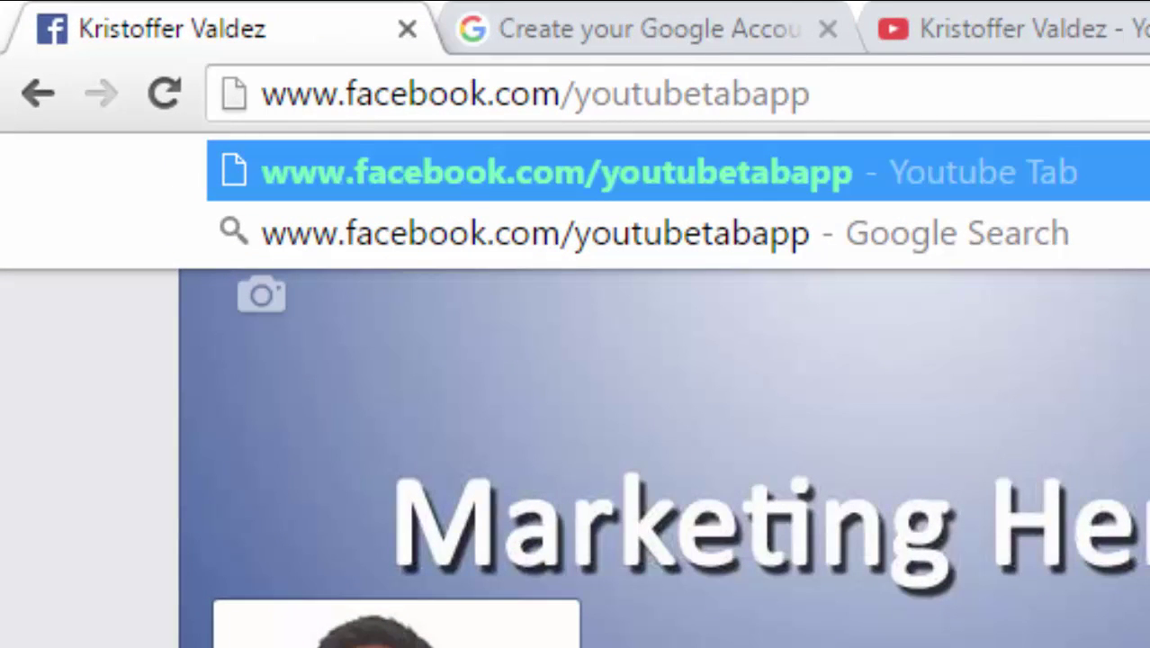
key(Return)
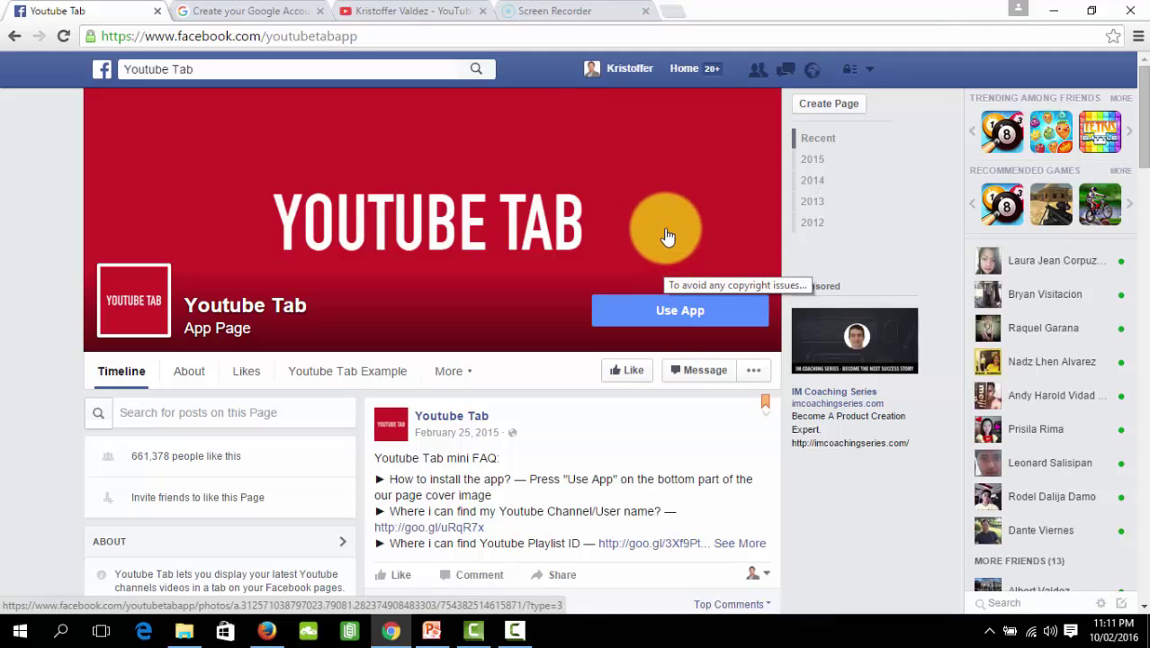
- Add the Youtube Tab app as a page tab on Marketing Henyo Secrets
click(691, 326)
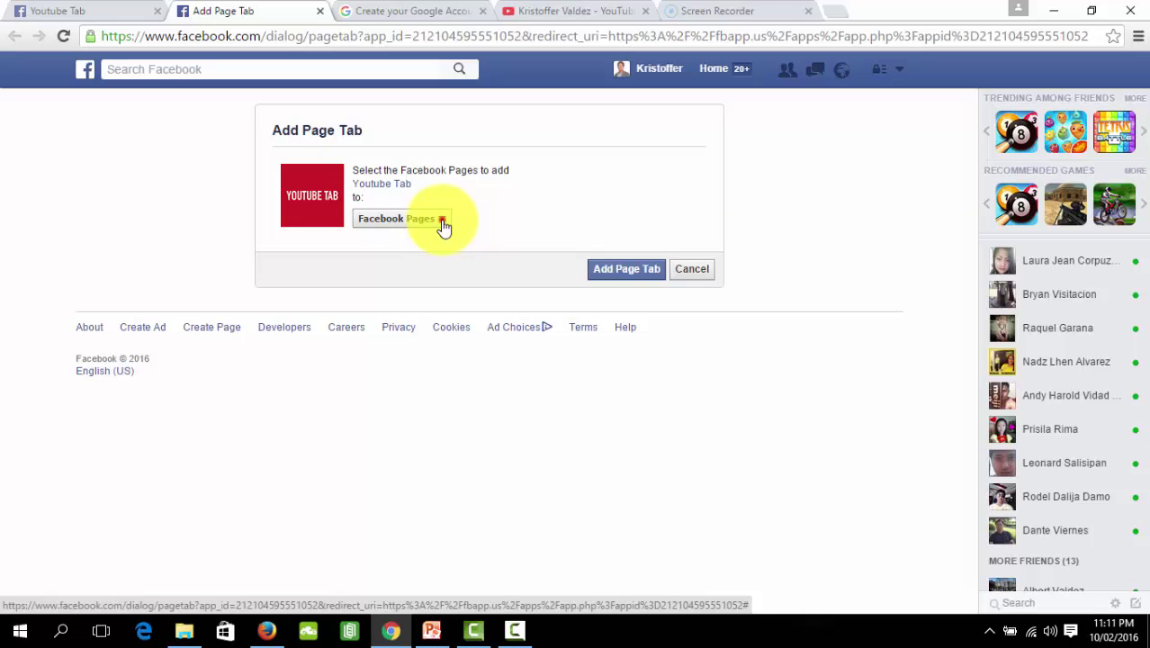
click(443, 225)
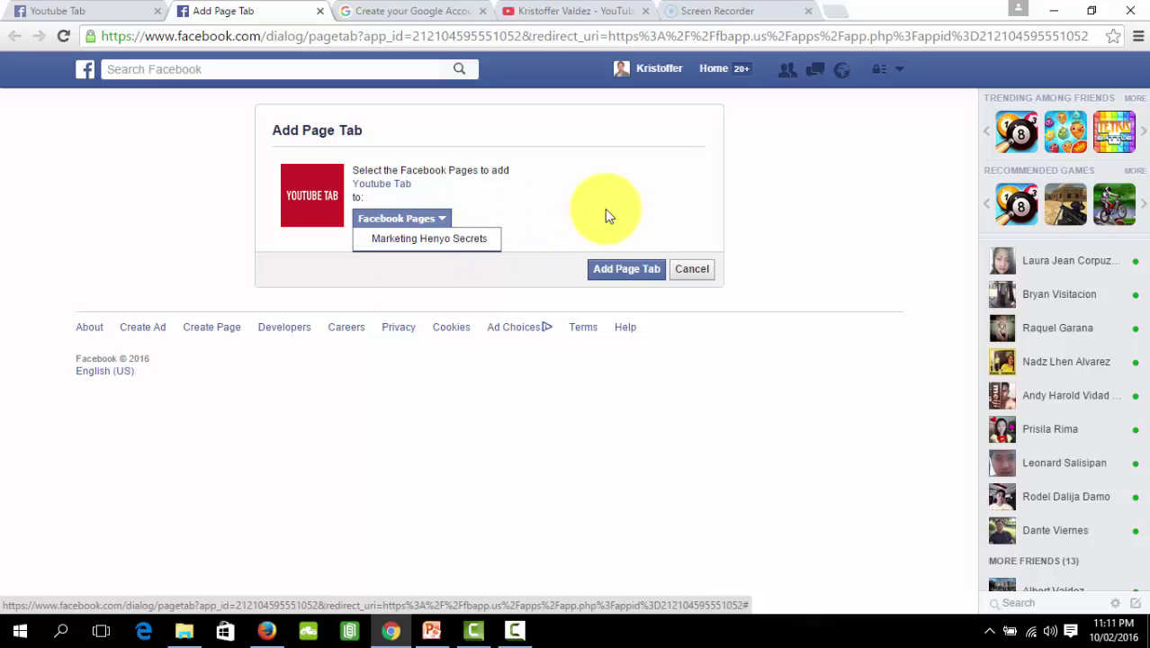
click(606, 212)
click(441, 220)
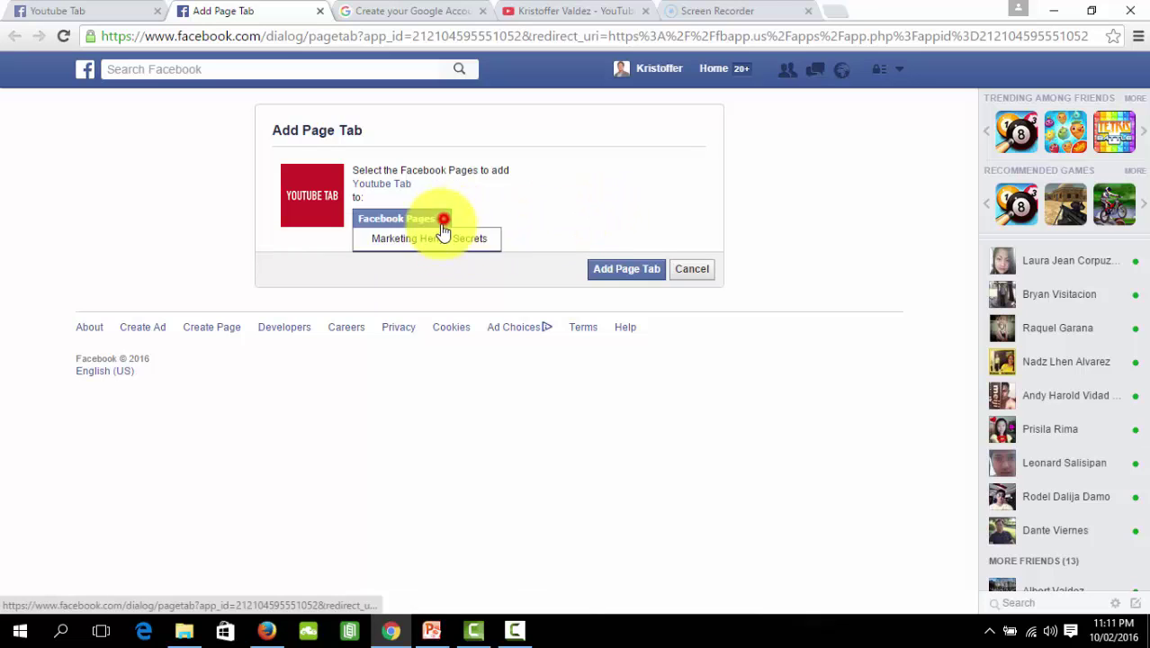
click(441, 252)
click(446, 268)
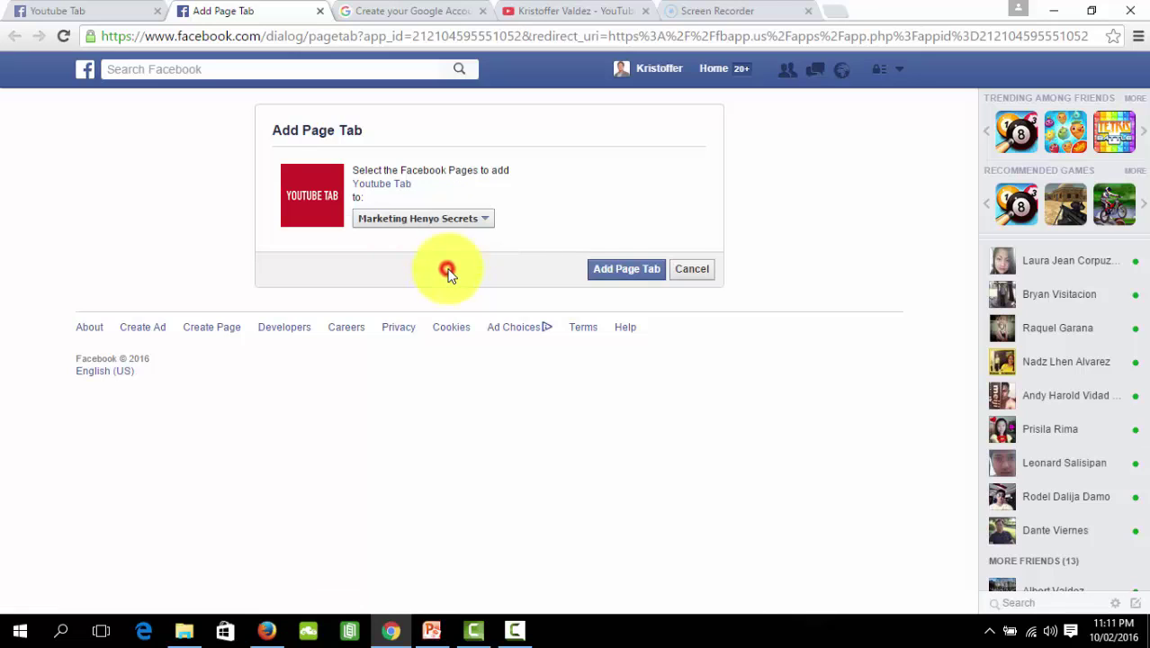
click(627, 272)
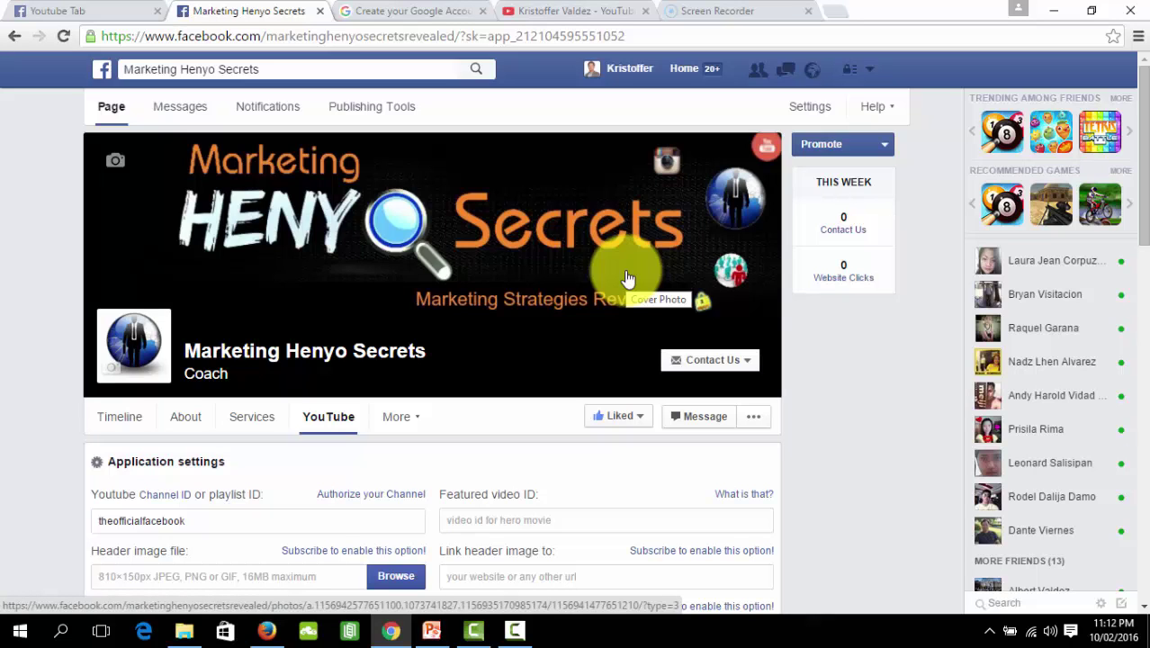
- Scroll through the YouTube tab's channel, featured video and header image settings and back up
scroll(629, 279, down, 2)
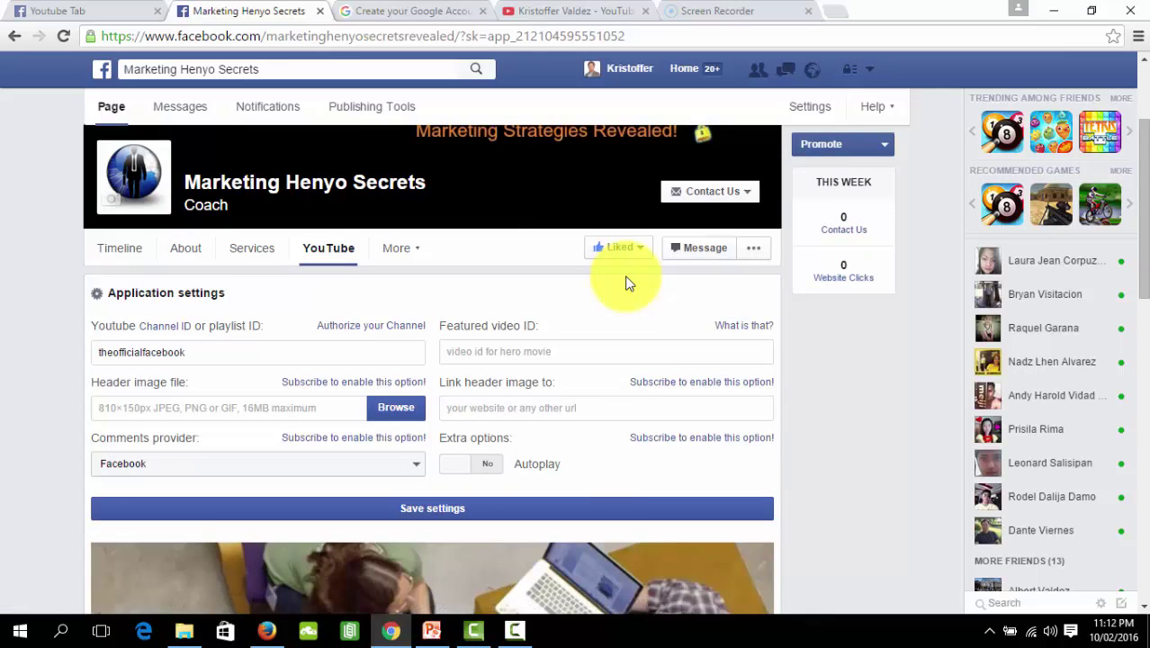
scroll(627, 282, down, 3)
scroll(627, 282, up, 3)
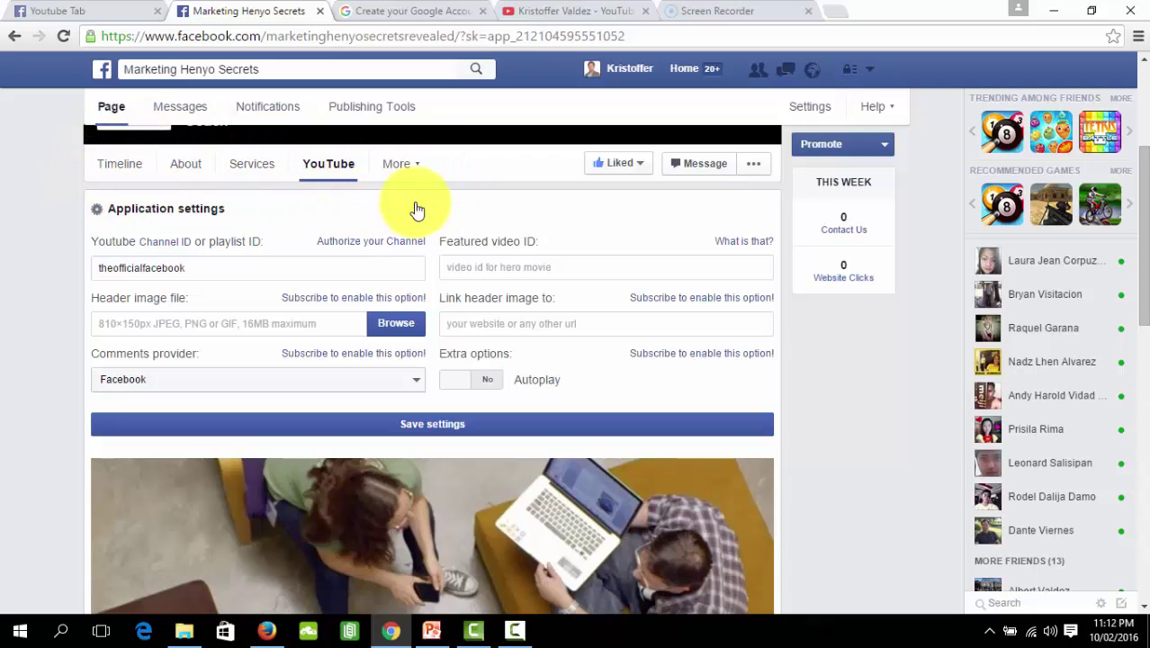
scroll(478, 188, up, 3)
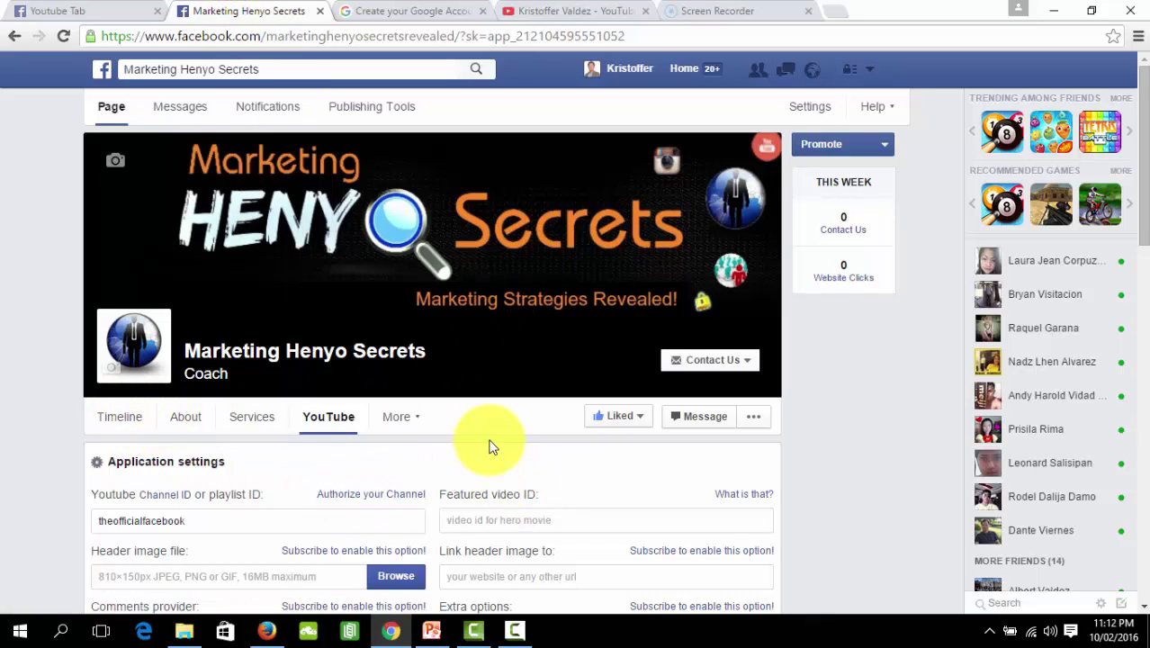
click(818, 10)
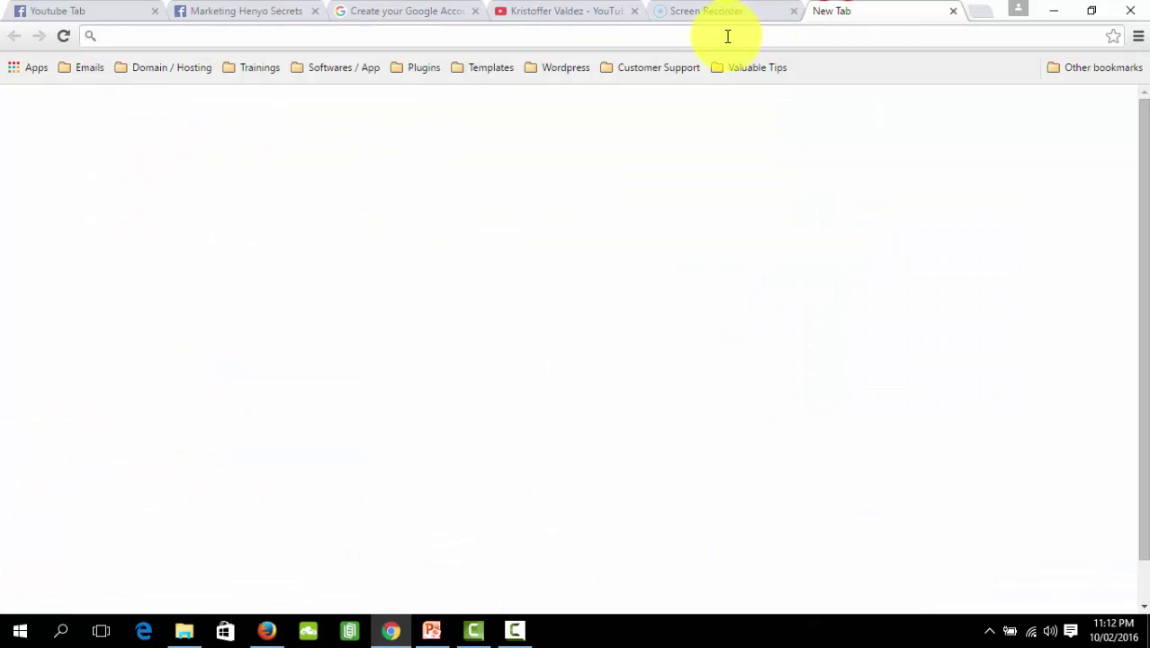
text(ww)
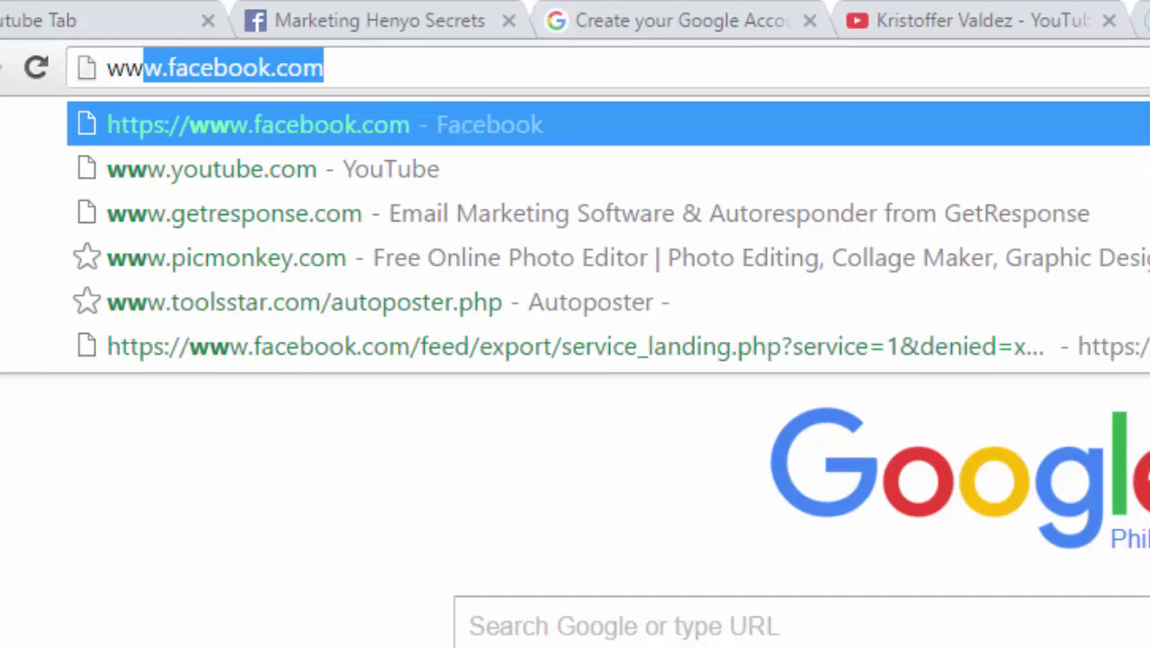
text(w.you)
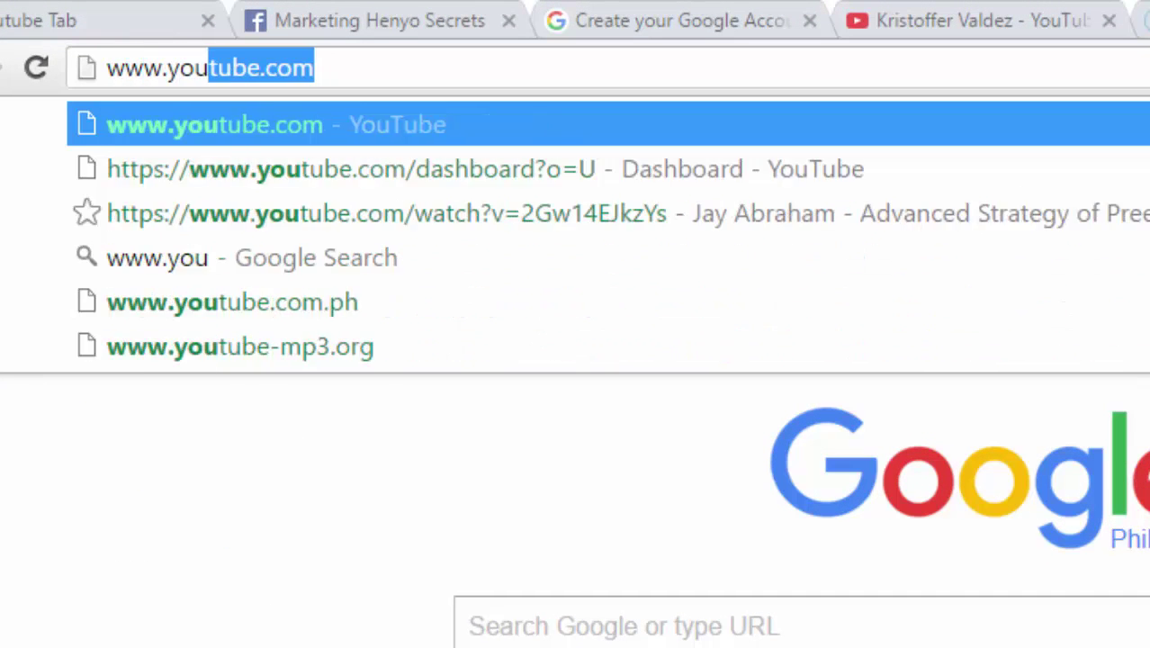
text(tube.com)
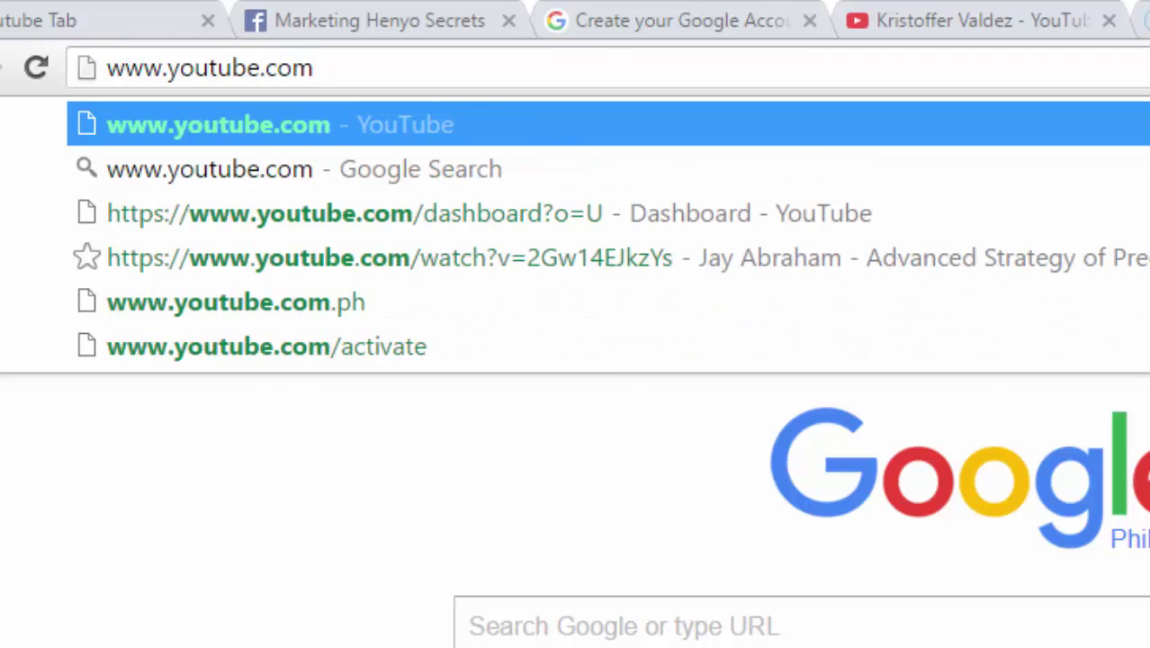
text(/)
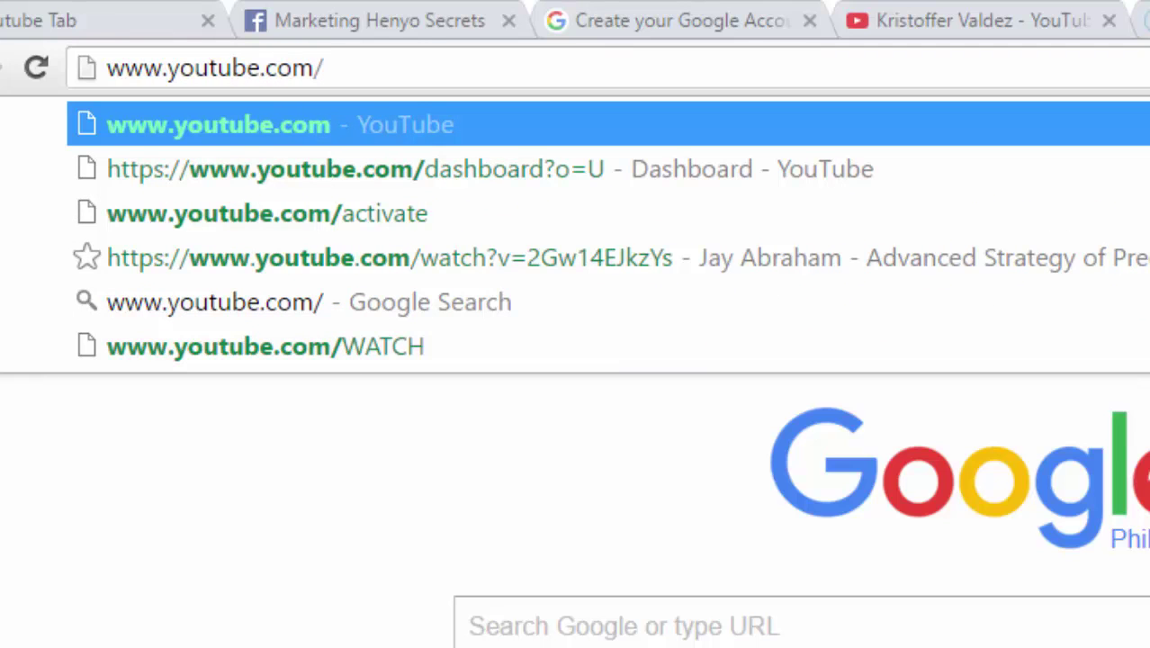
text(account)
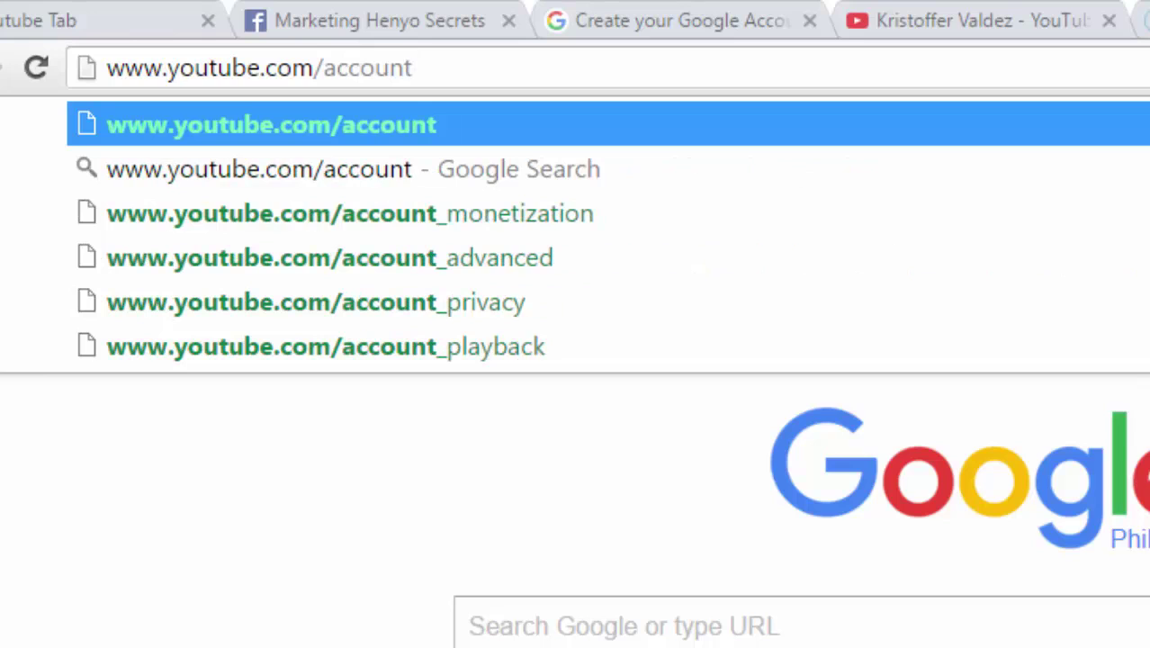
text(_ad)
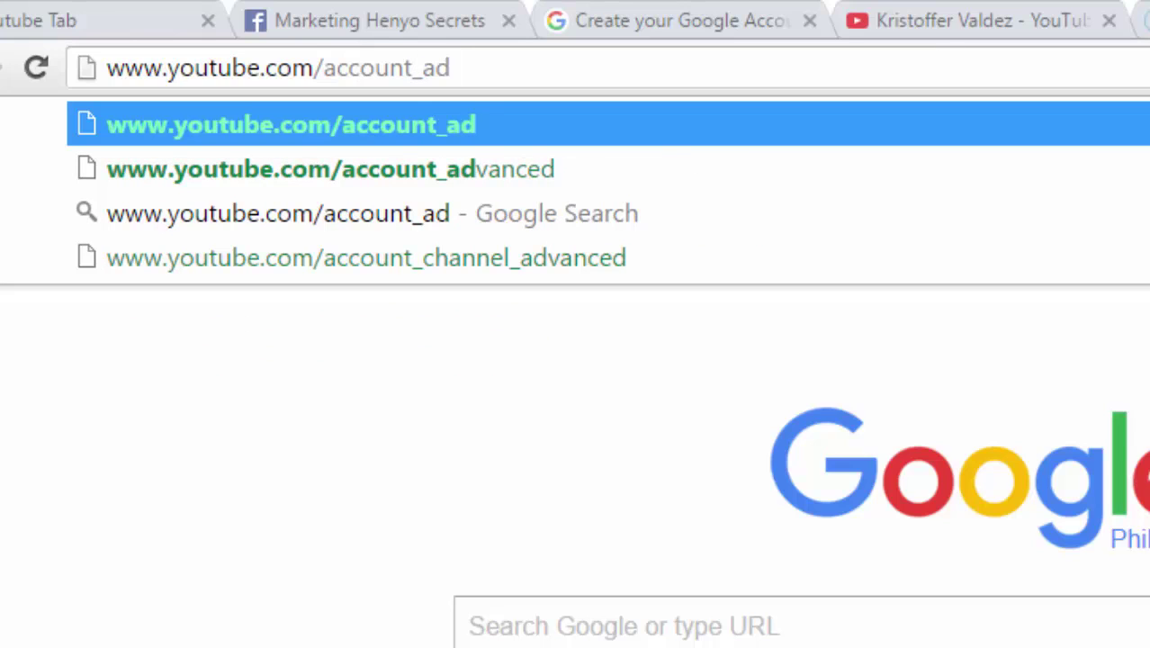
key(BackSpace)
text(d a)
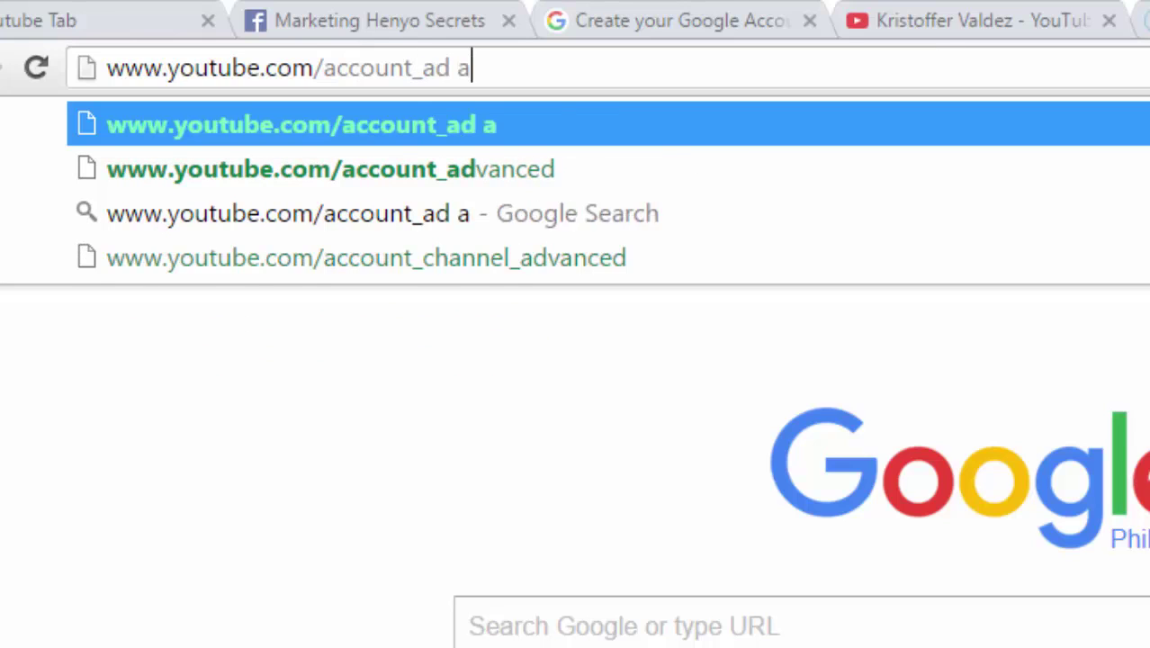
text(nced)
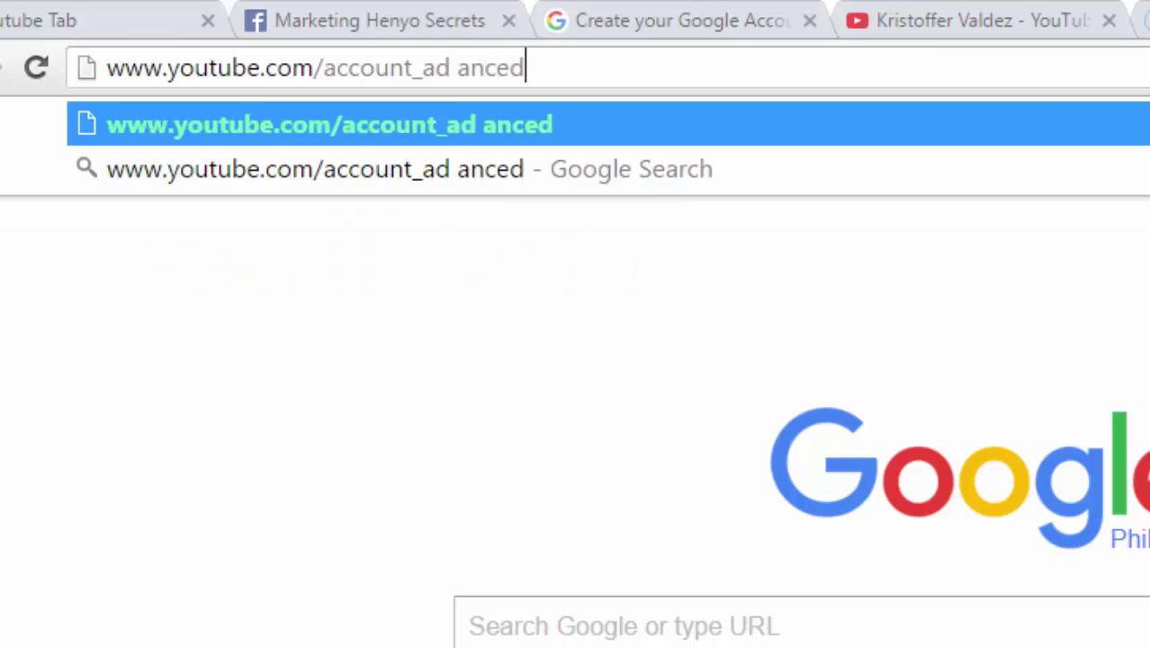
key(Left)
key(Left)
key(BackSpace)
text(v)
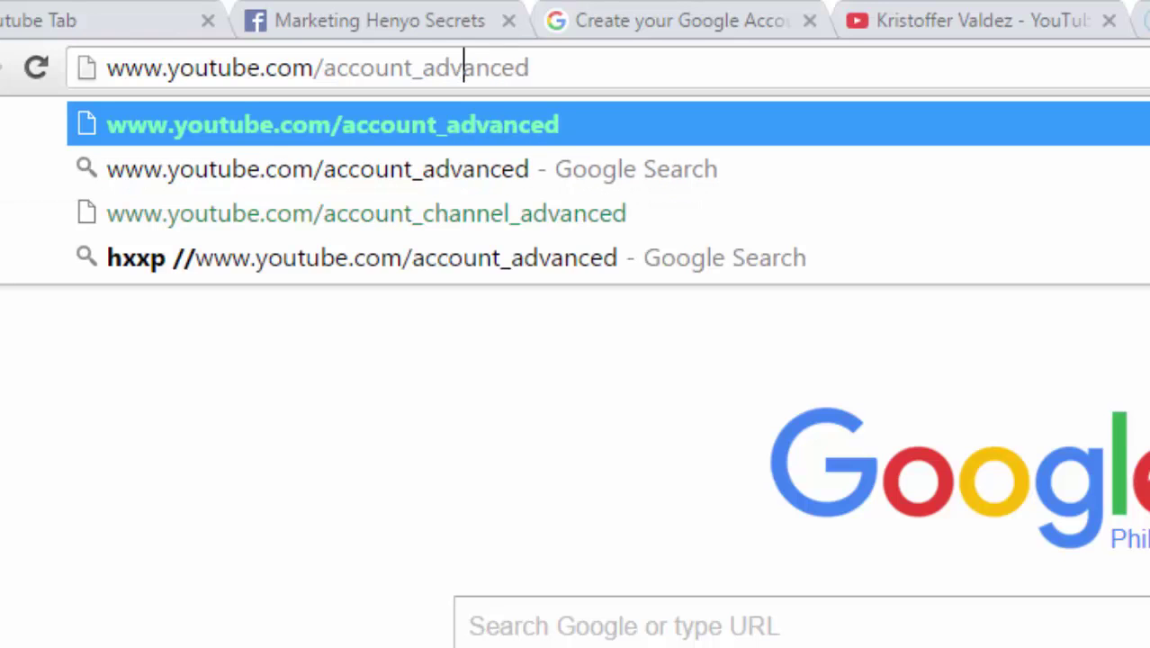
key(Return)
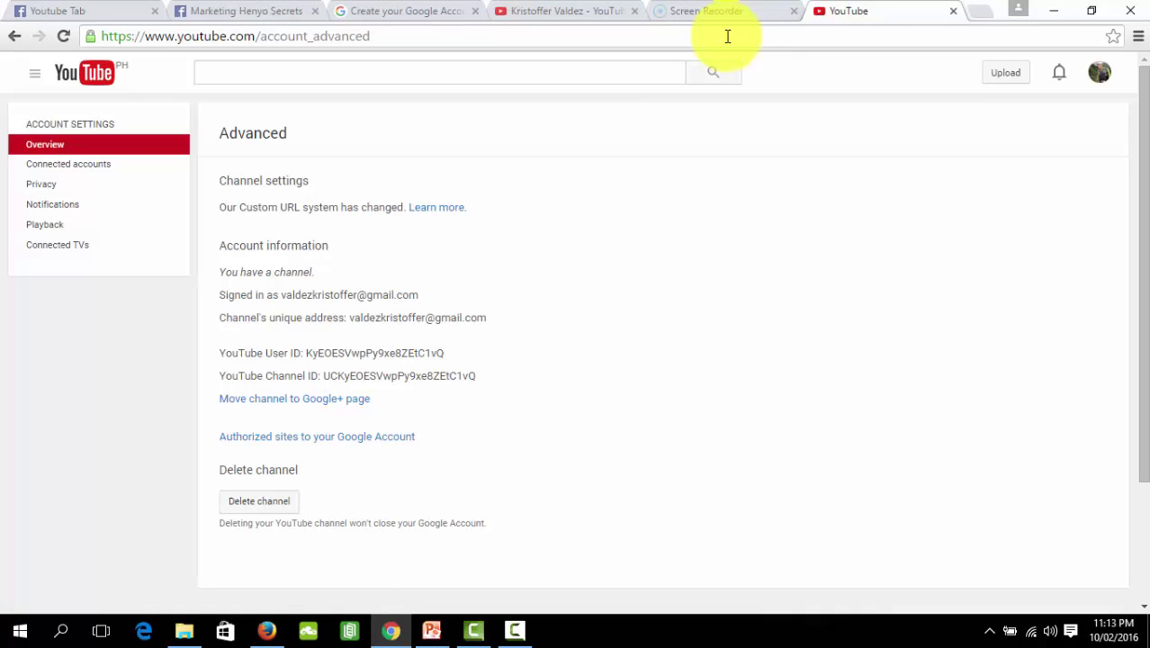
click(238, 12)
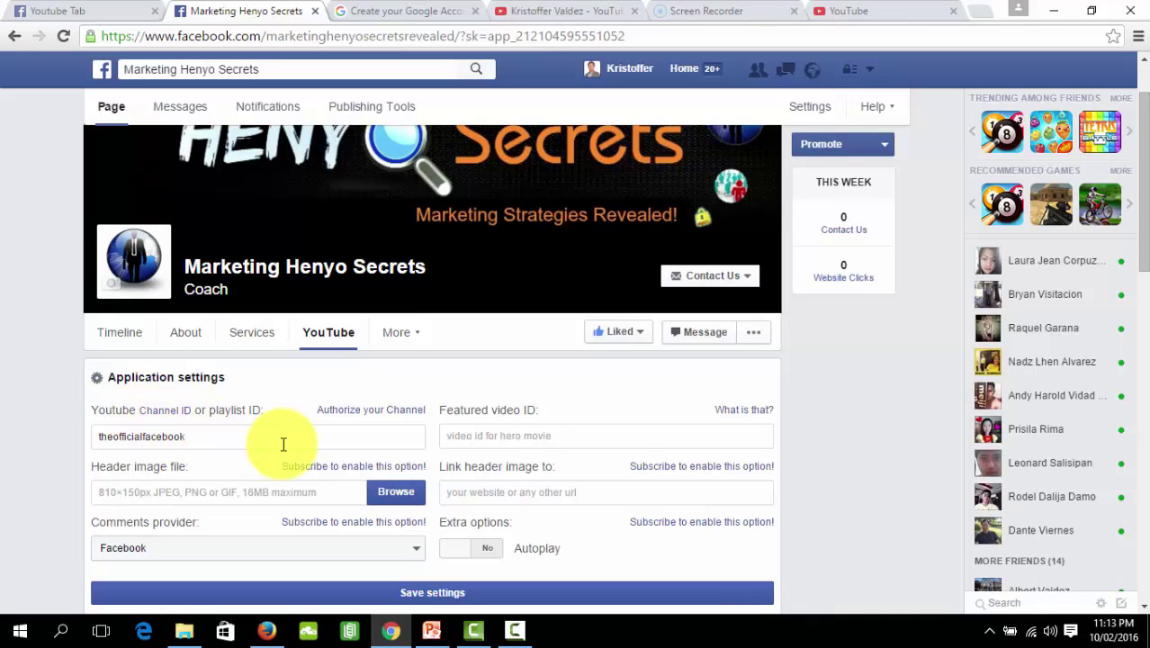
drag(241, 442, 143, 438)
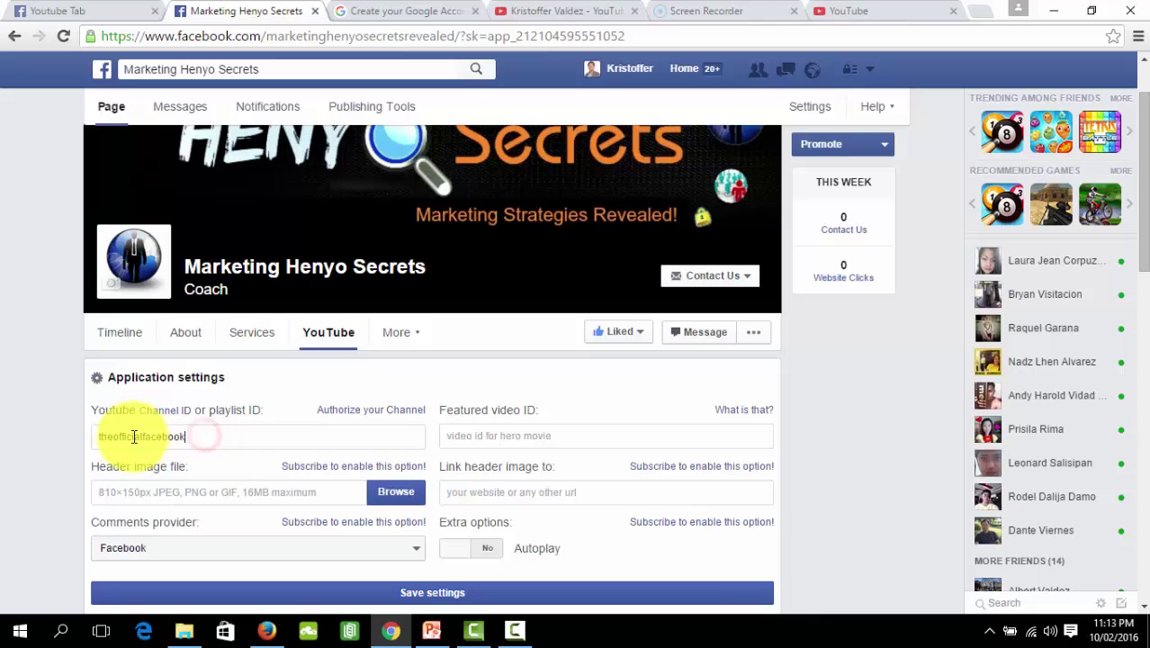
click(193, 433)
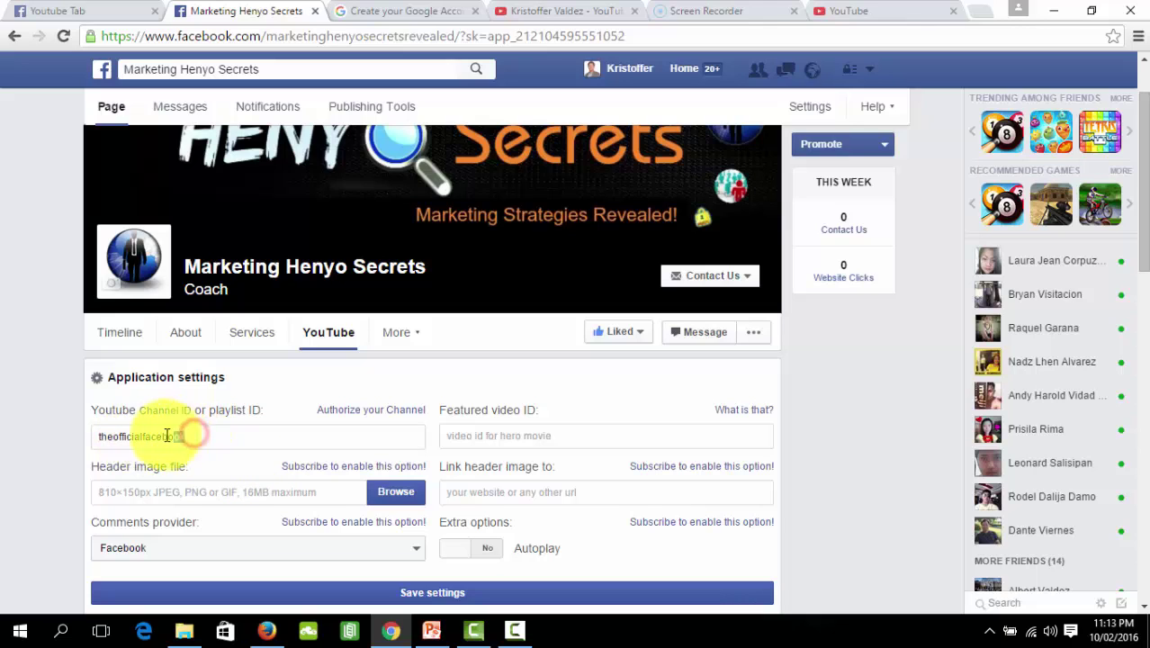
drag(194, 434, 85, 441)
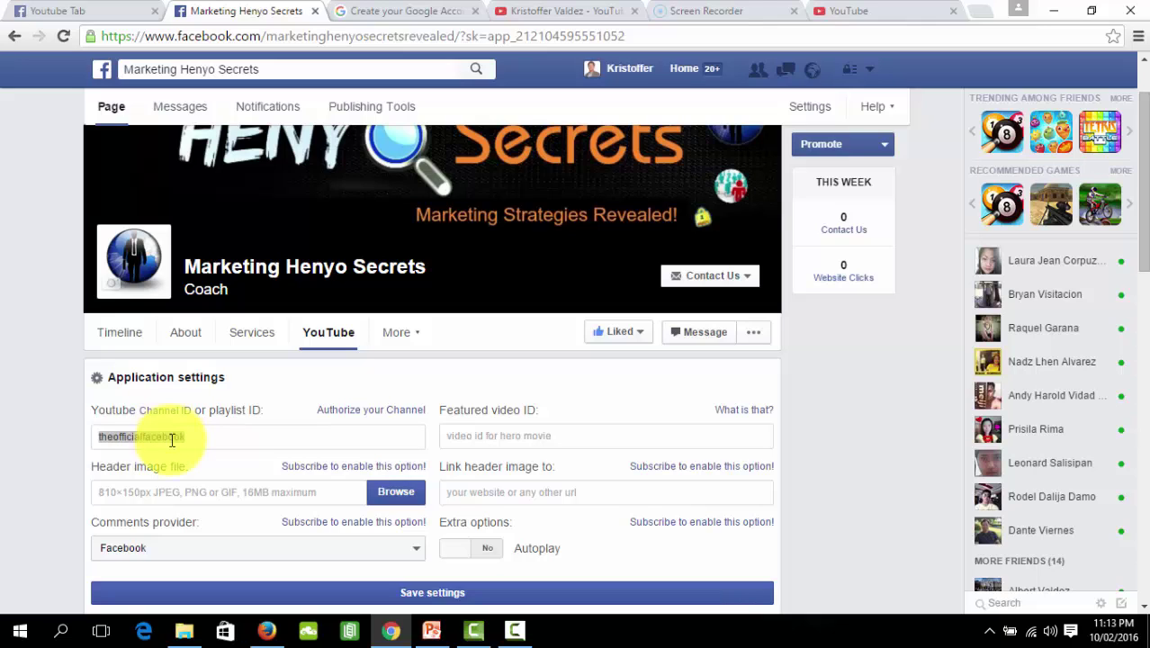
click(903, 10)
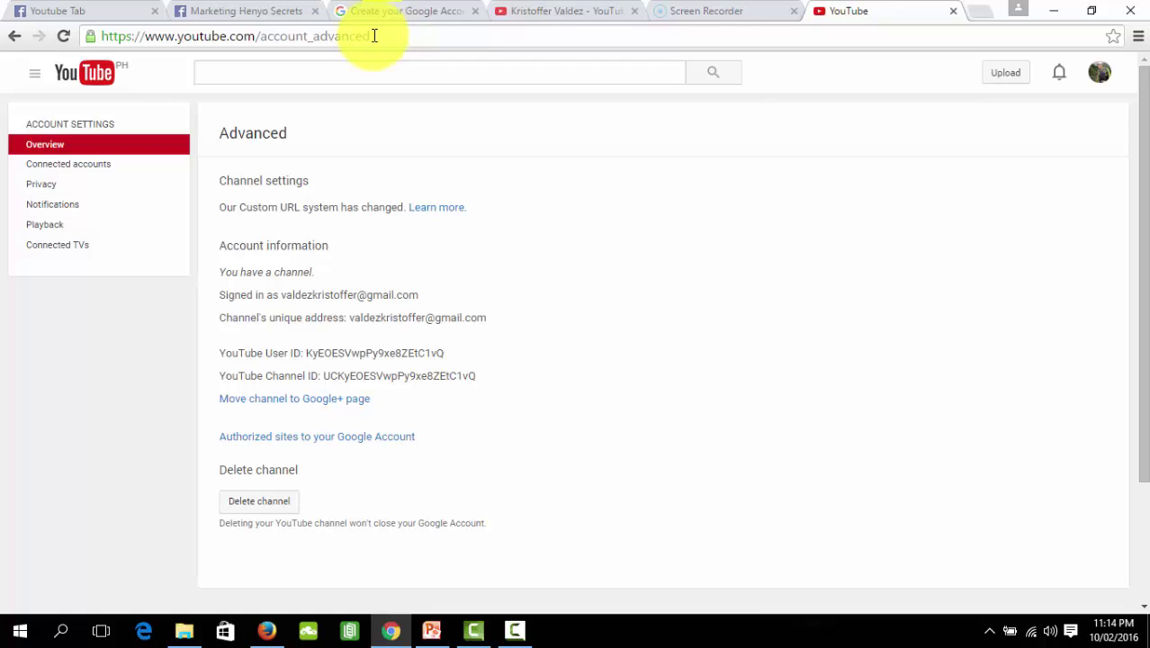
- Copy the Channel ID from YouTube's account information page and return to Facebook's YouTube tab settings
click(225, 7)
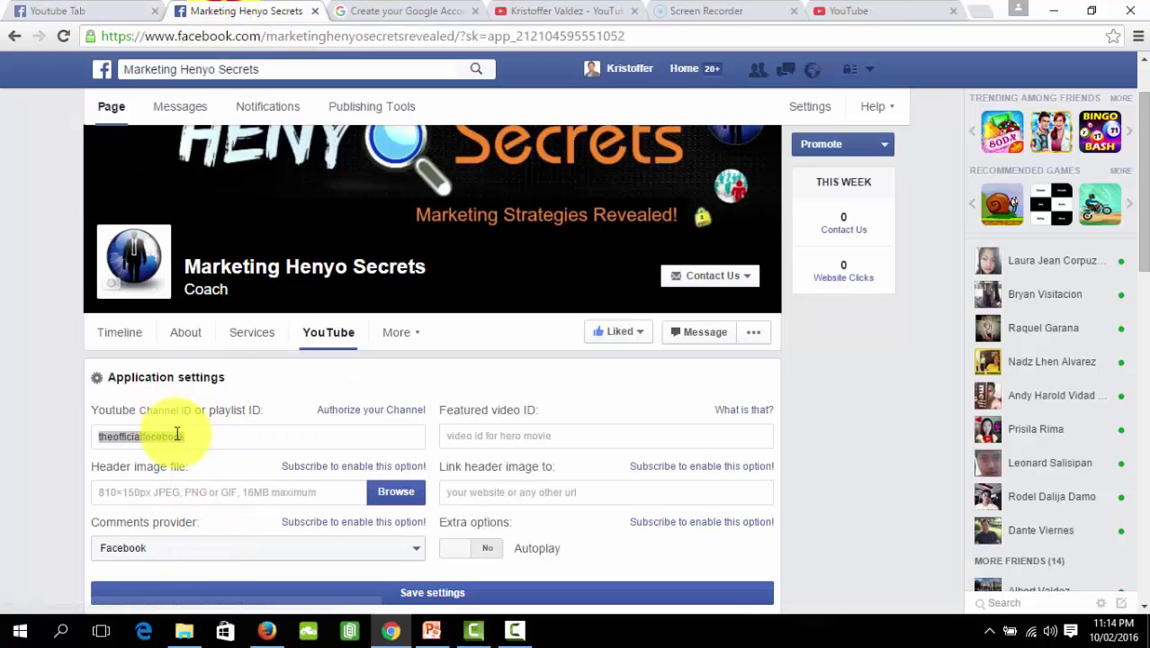
click(896, 10)
click(263, 11)
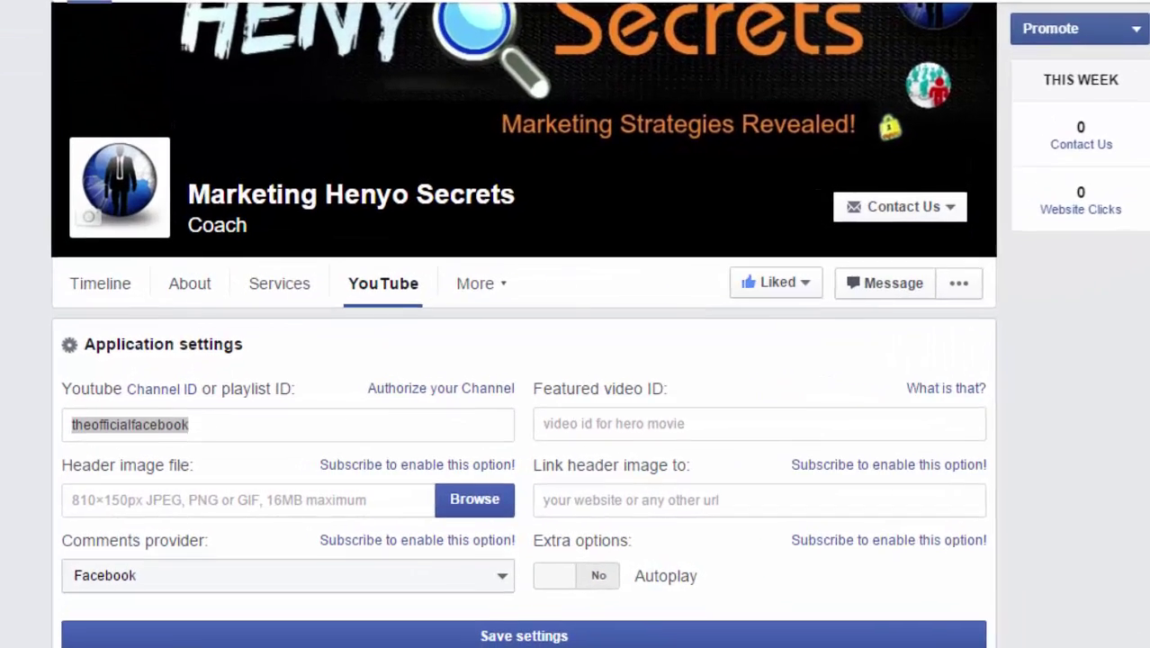
click(896, 9)
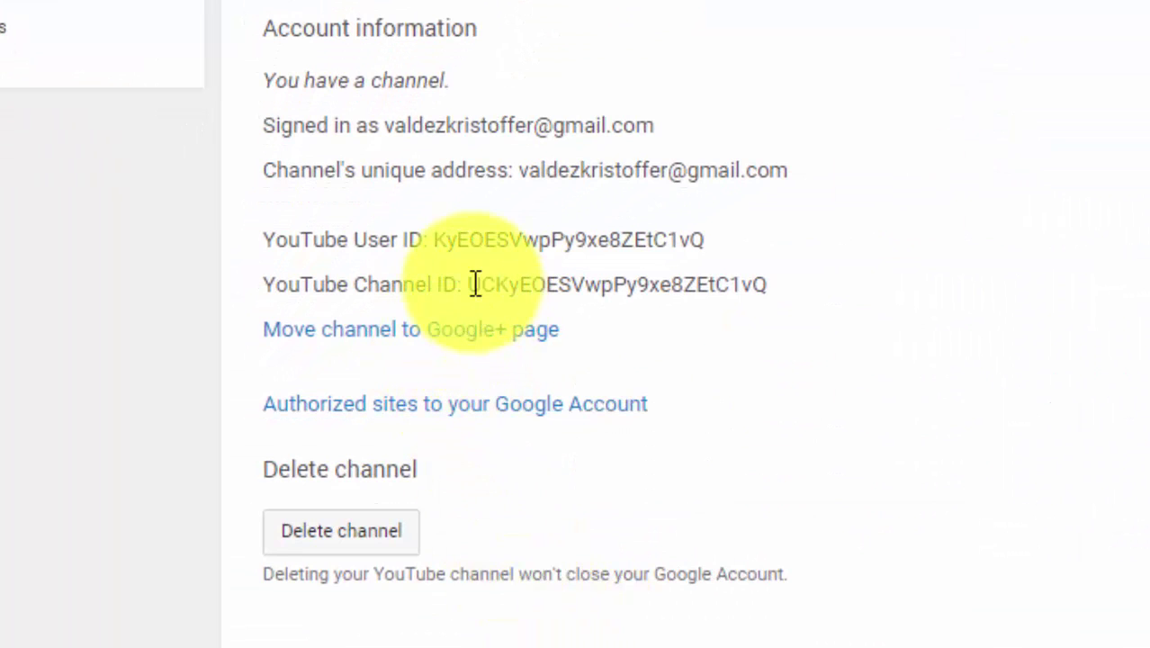
mouse_move(470, 283)
mouse_down()
mouse_move(788, 270)
mouse_move(581, 289)
mouse_move(467, 286)
mouse_up()
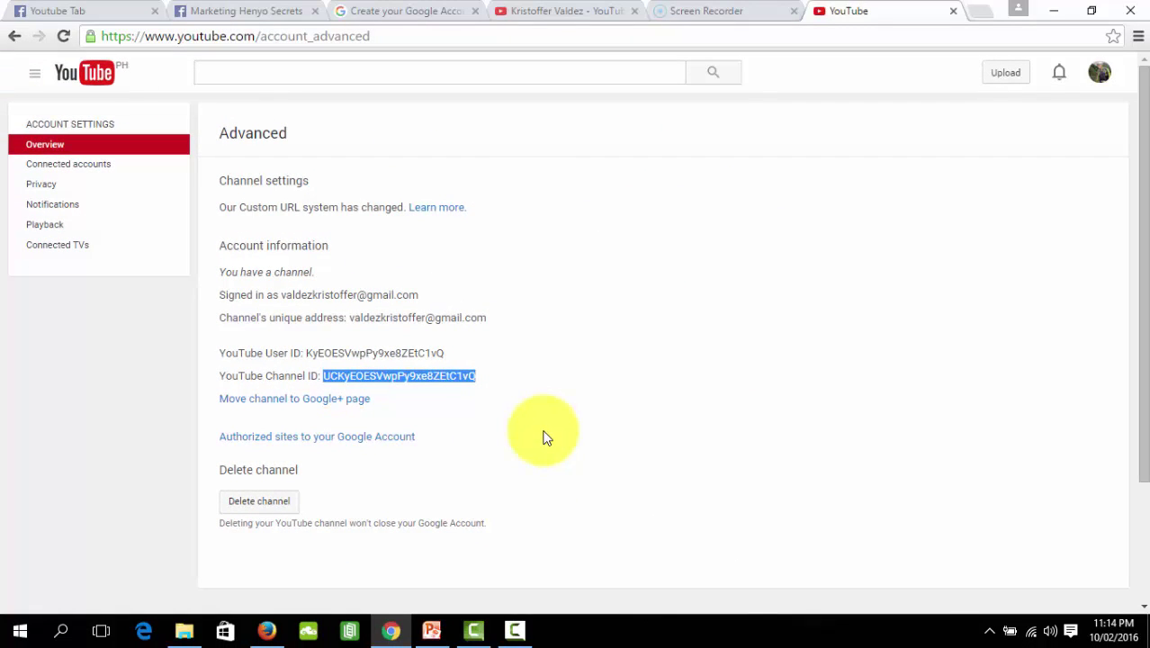
right_click(424, 377)
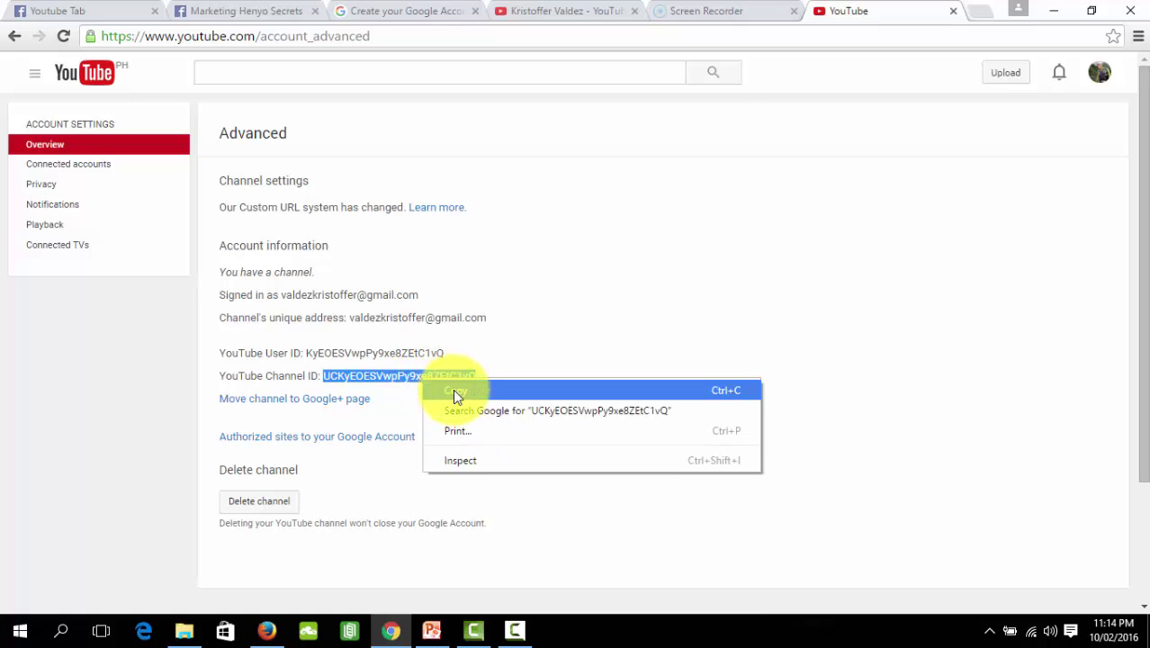
click(454, 391)
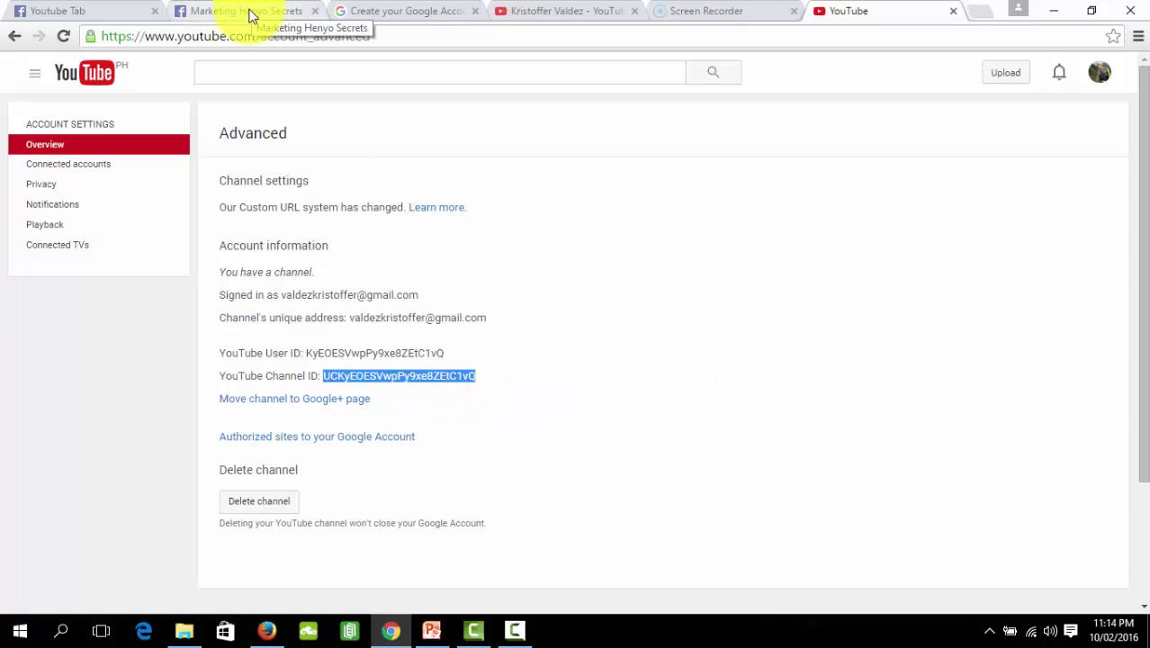
click(252, 11)
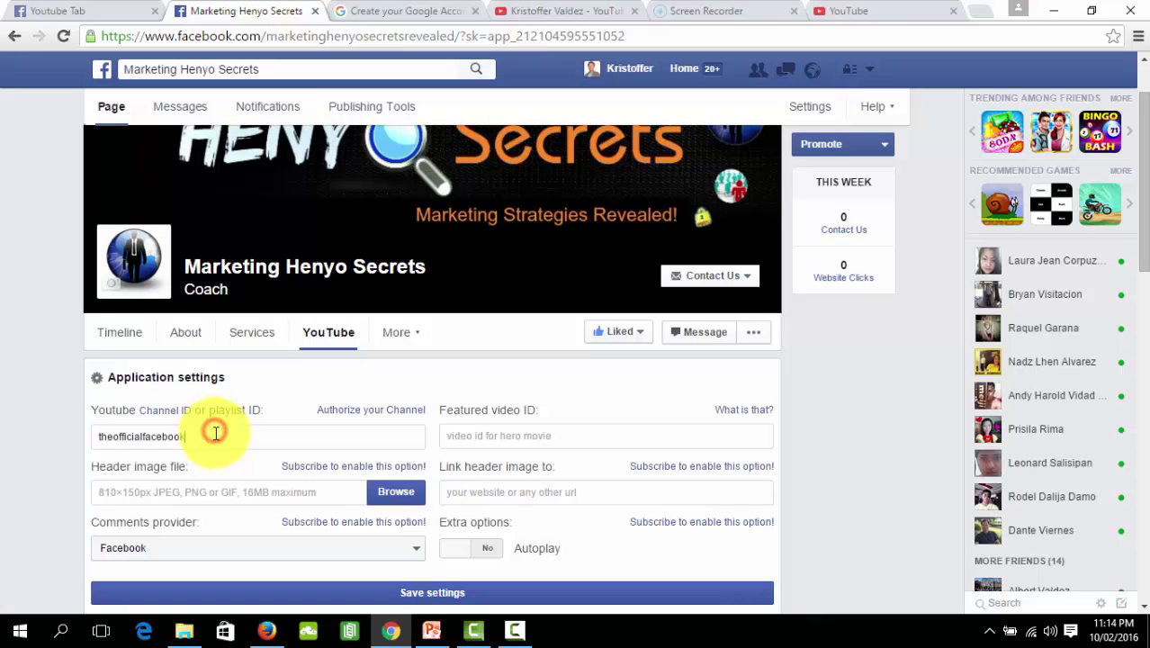
- Replace 'theofficialfacebook' in the Channel ID field with the copied channel ID
key(ctrl+a)
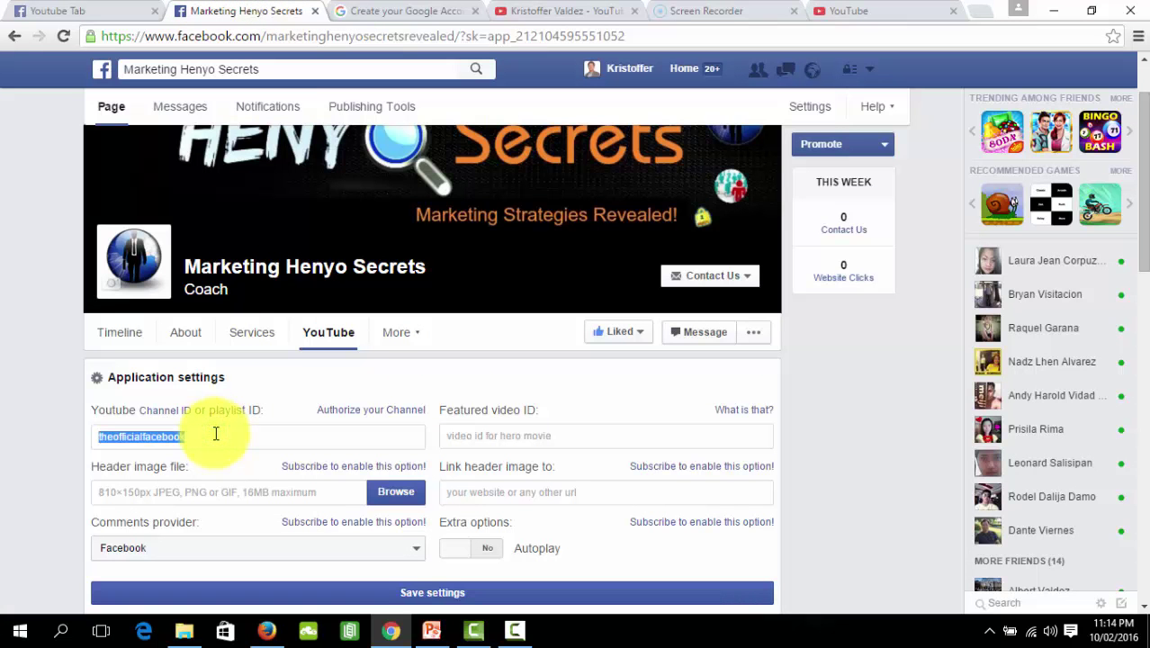
key(ctrl+v)
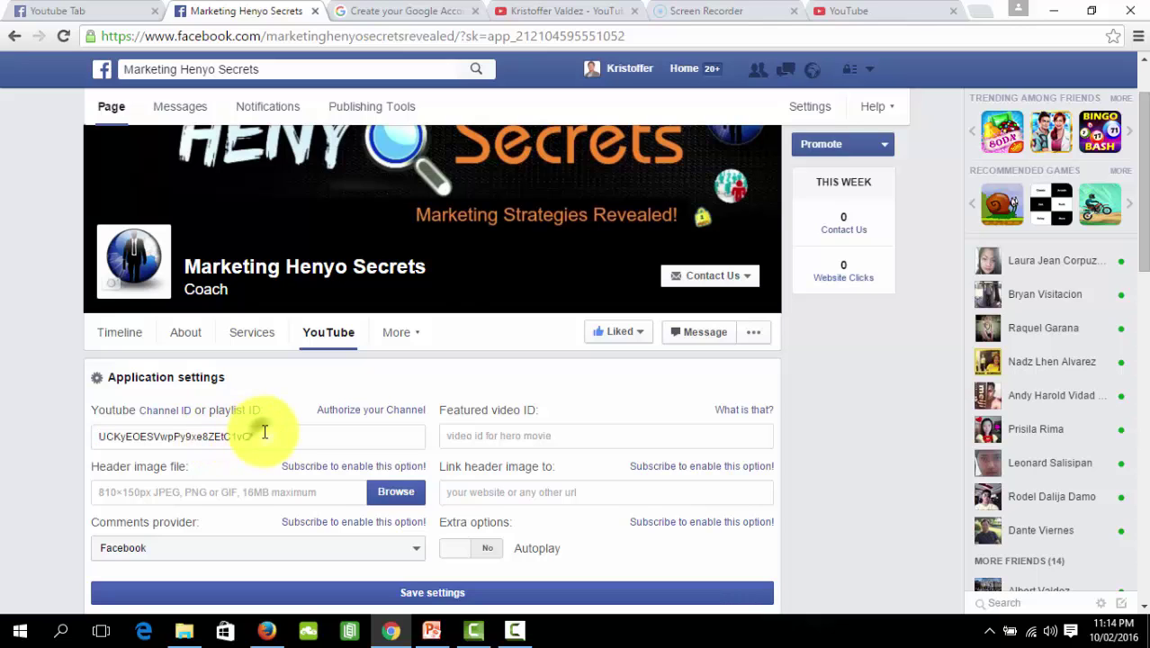
right_click(265, 433)
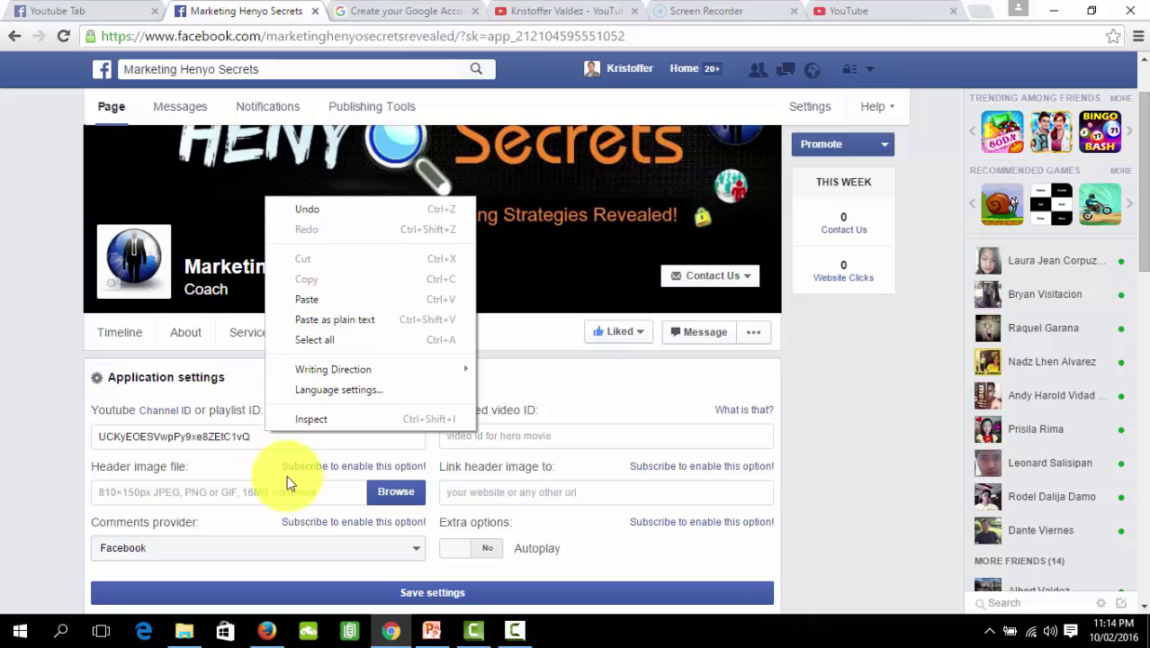
click(273, 443)
- Save the settings and confirm the tab now shows the 'Day 5 of 7-DAY FB Marketing Training Camp' video
scroll(277, 444, down, 1)
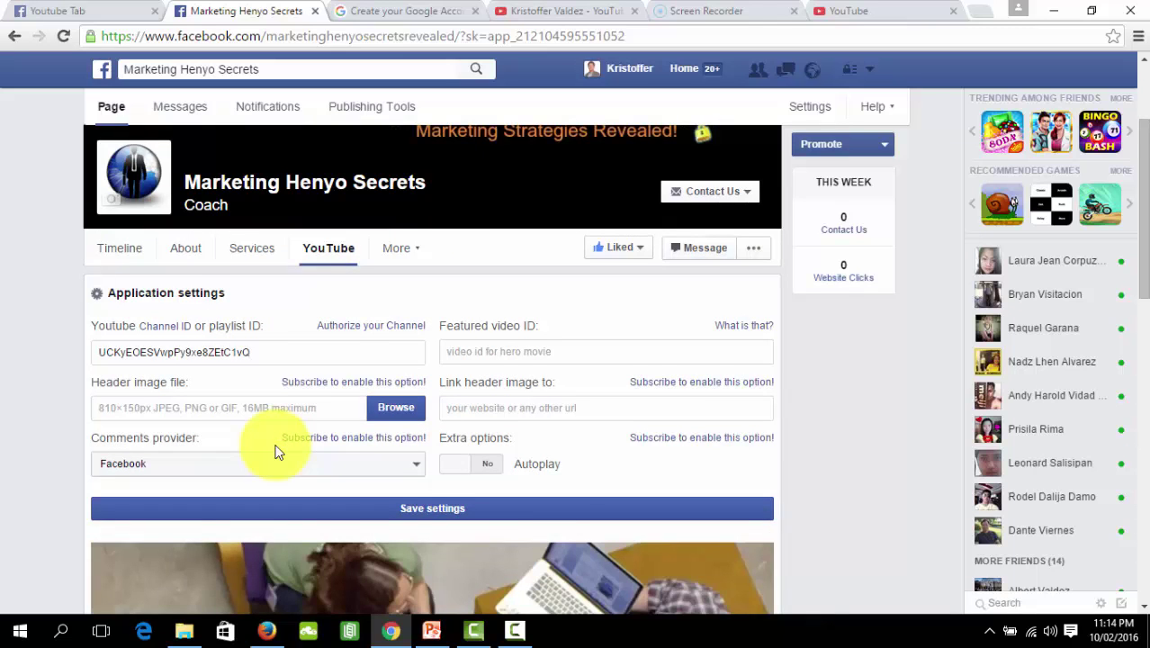
scroll(277, 450, down, 1)
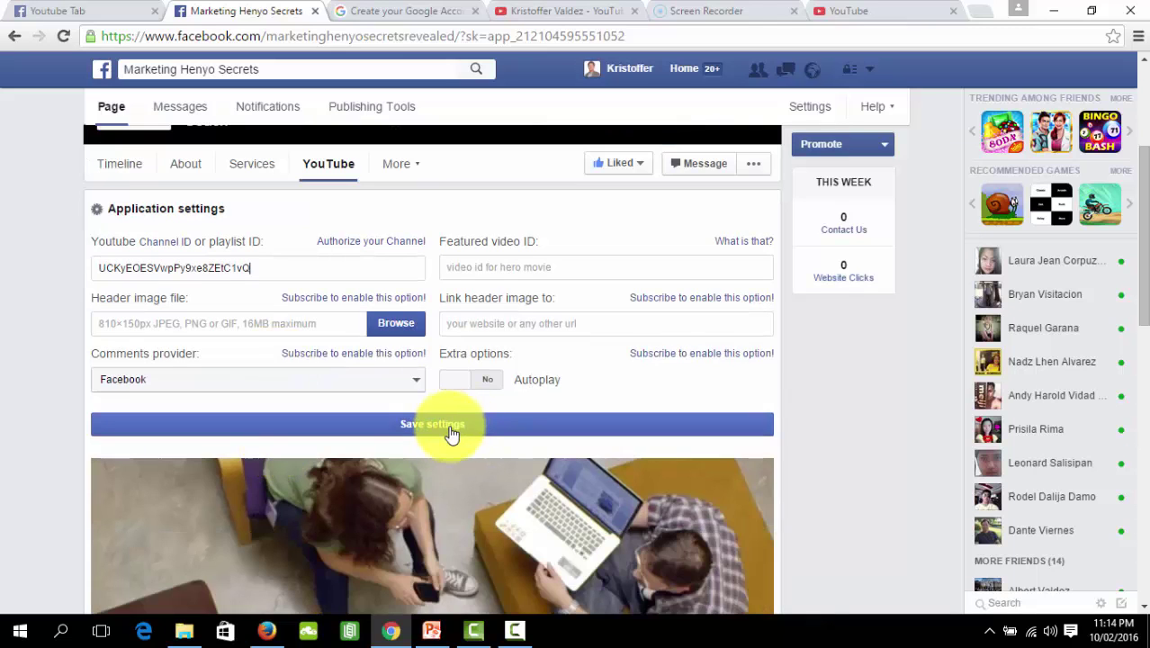
click(450, 425)
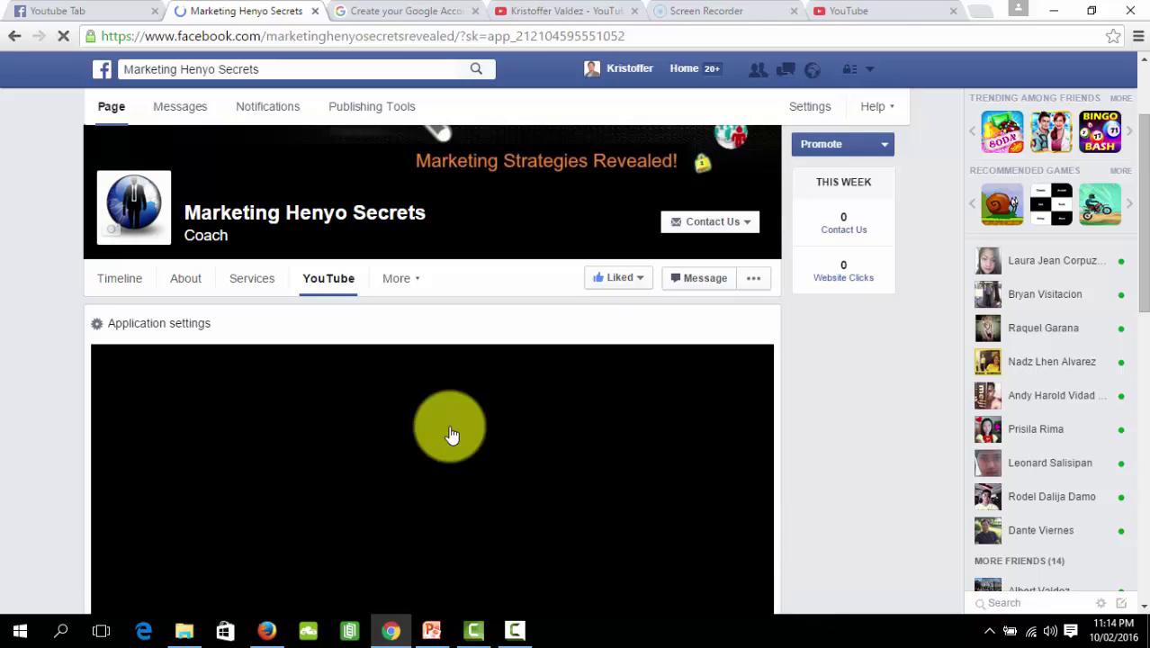
scroll(452, 434, down, 1)
scroll(452, 435, down, 1)
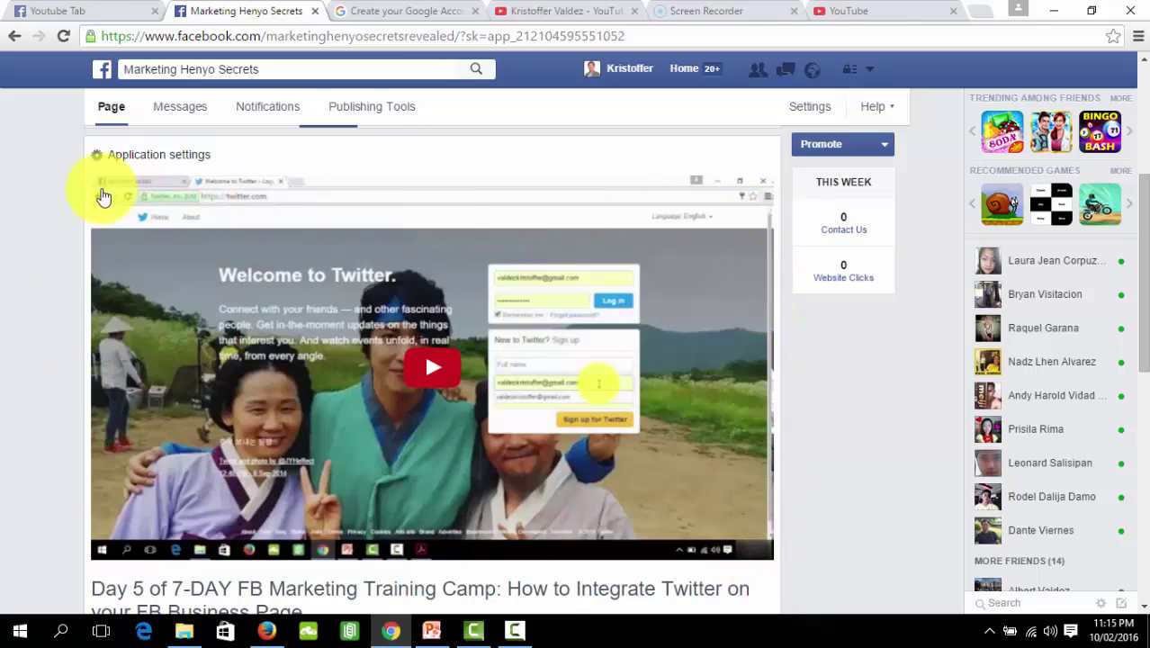
scroll(360, 355, up, 3)
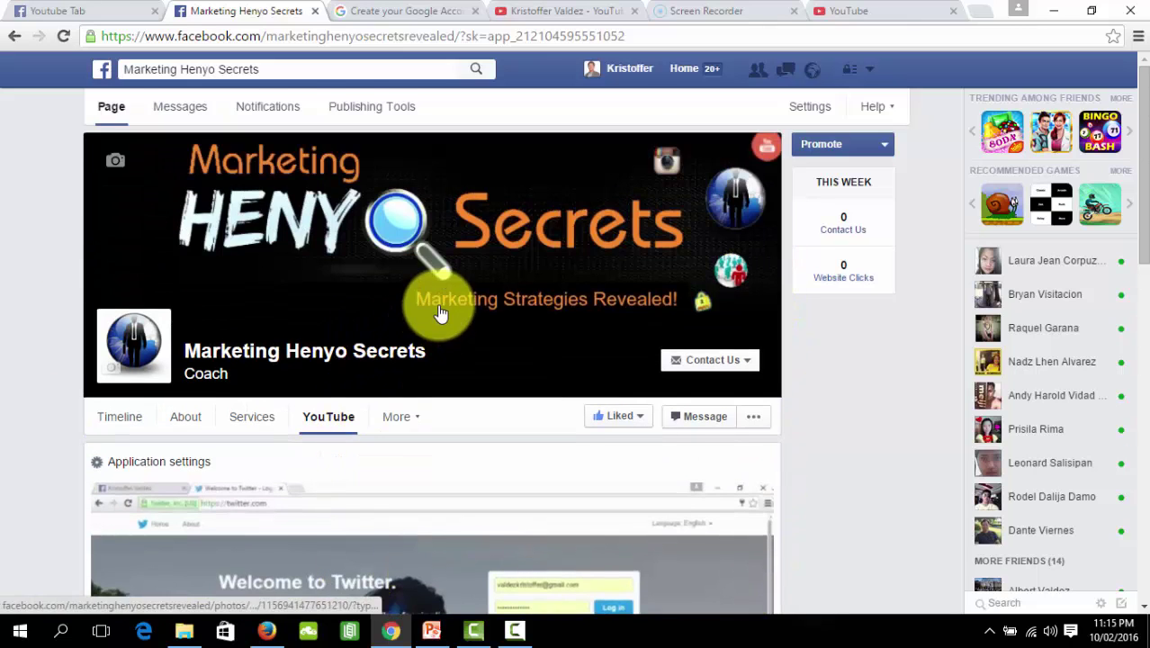
scroll(531, 435, down, 3)
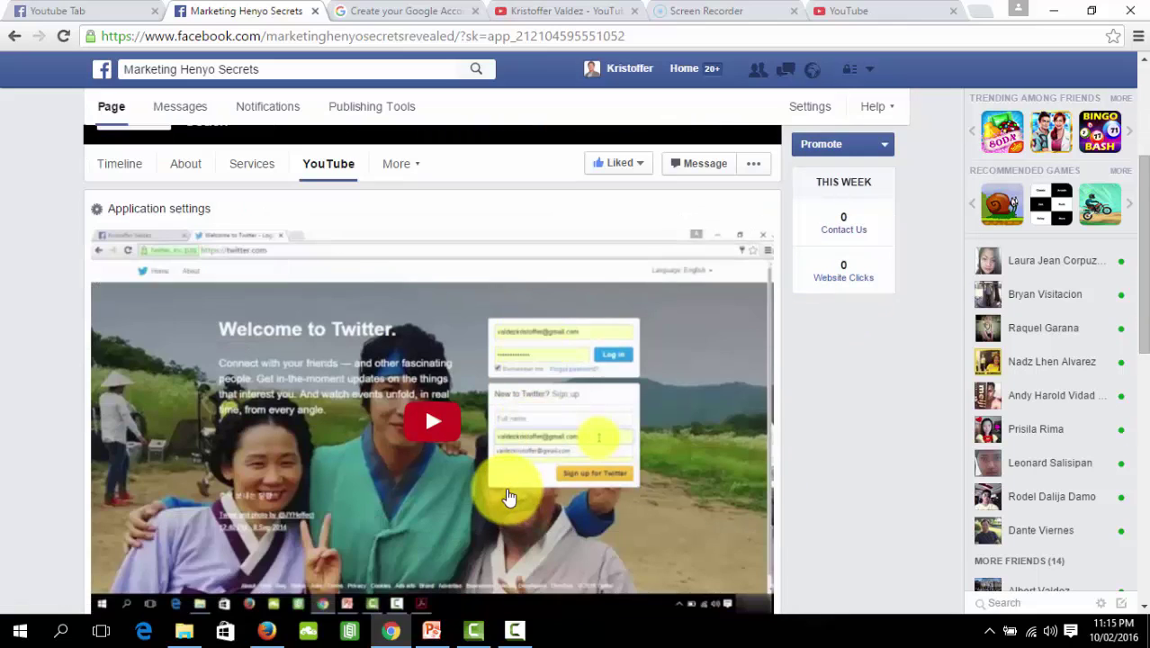
scroll(508, 497, down, 1)
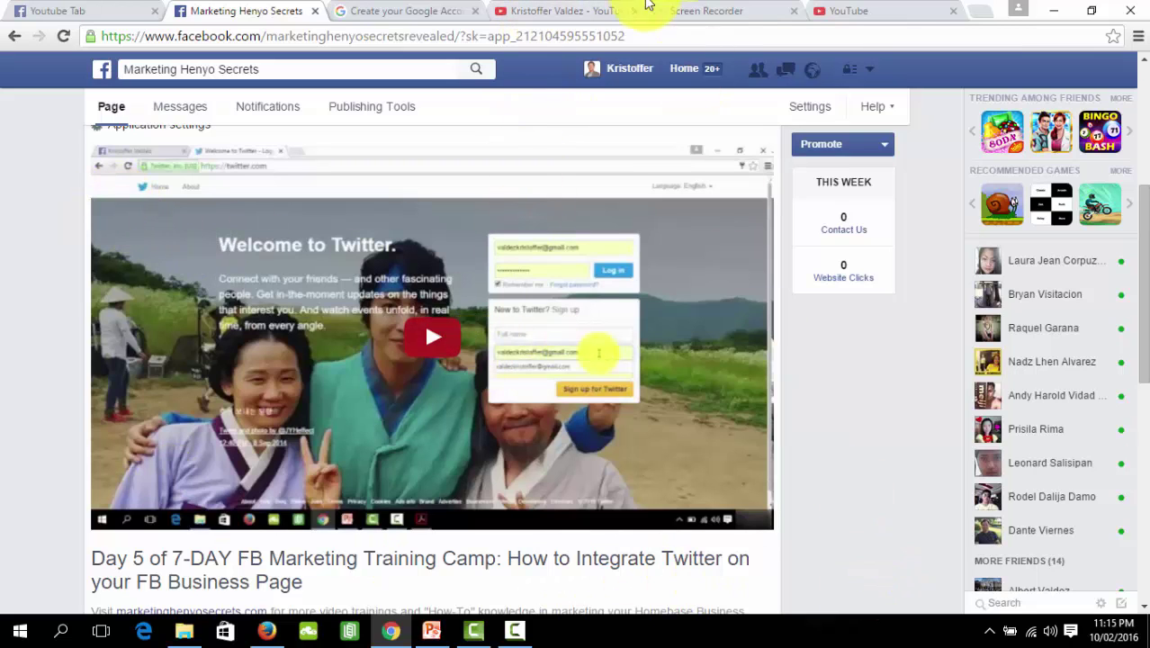
click(566, 9)
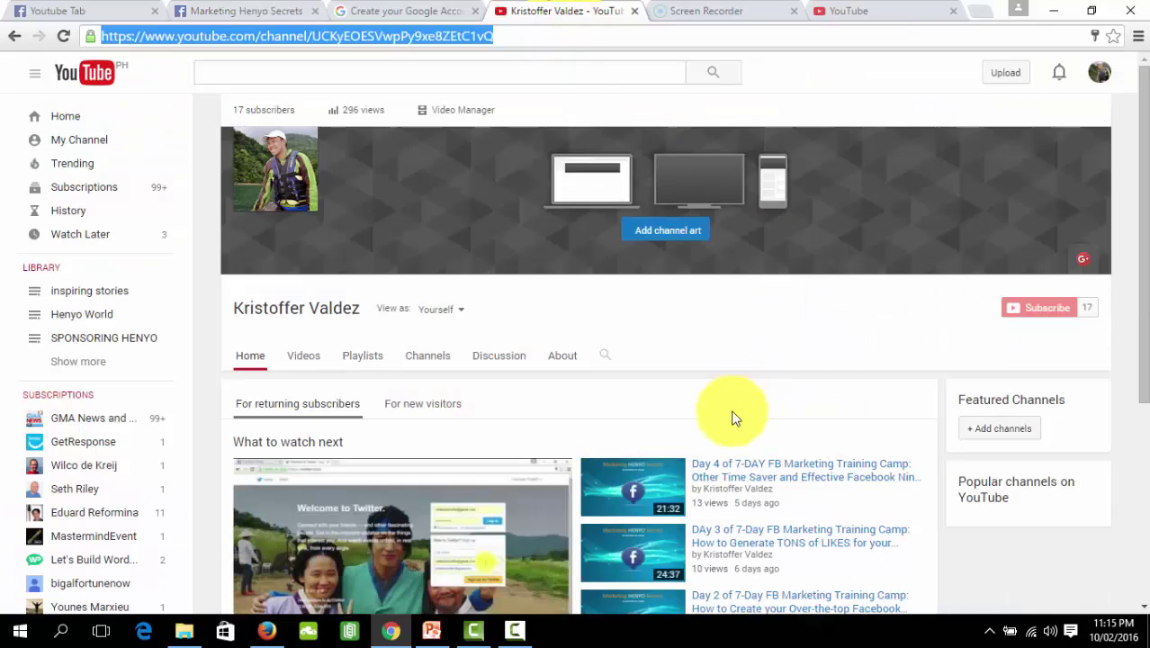
click(1096, 72)
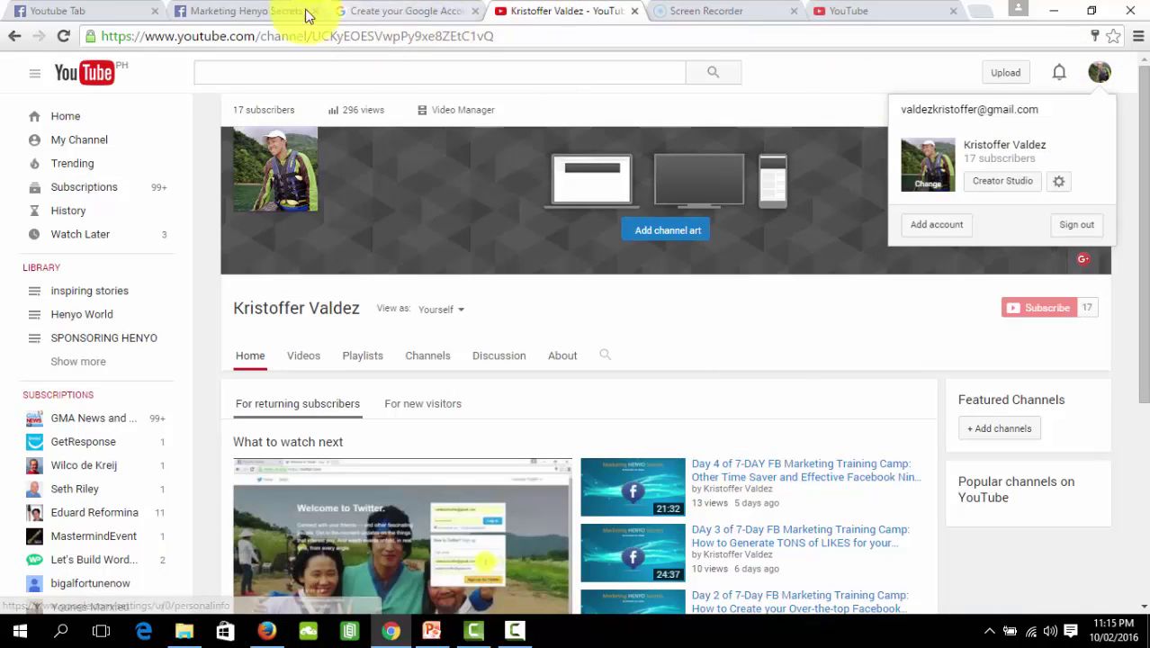
scroll(465, 347, down, 2)
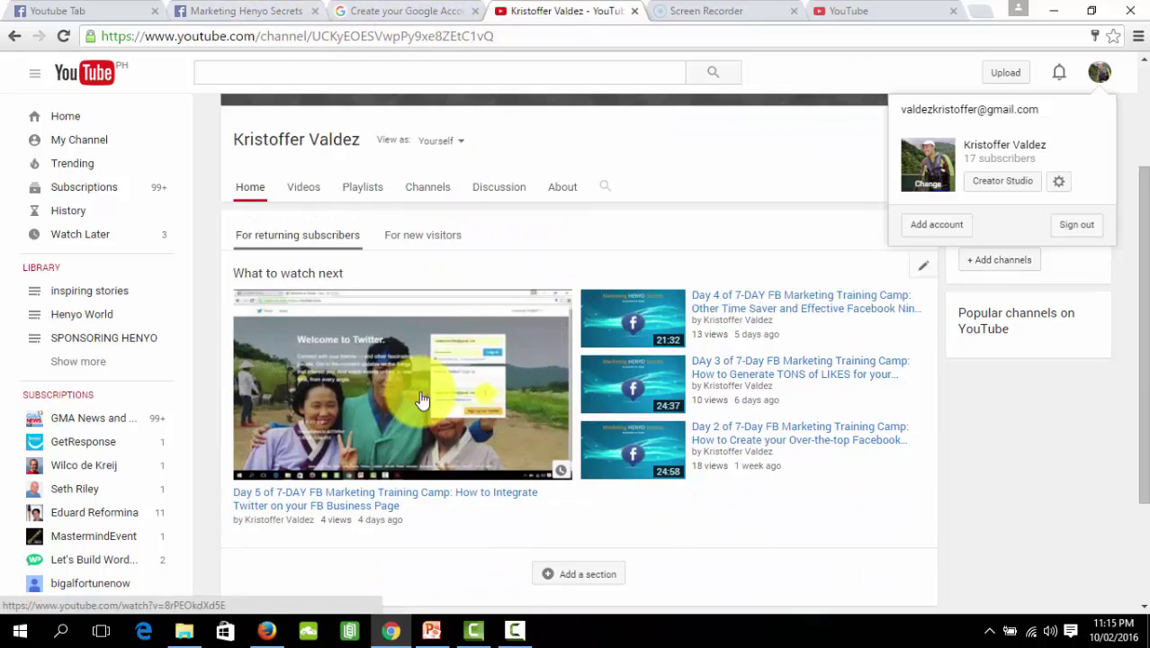
click(270, 11)
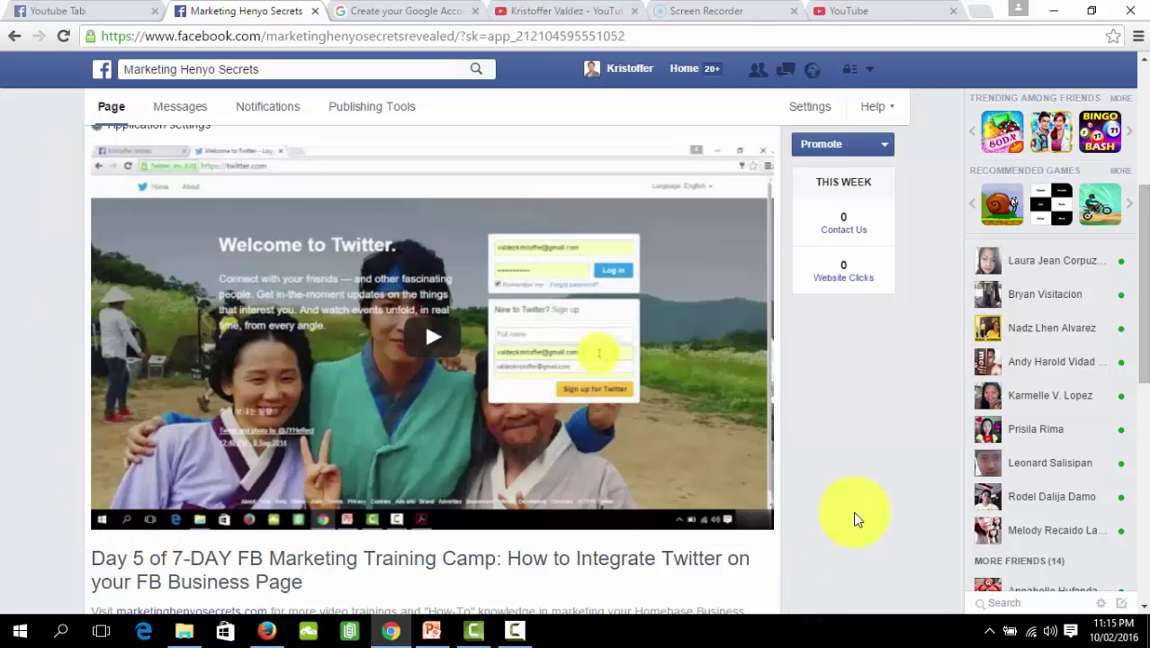
- Open the YouTube tab's Application settings and place the cursor in the empty Featured video ID field
scroll(833, 515, up, 2)
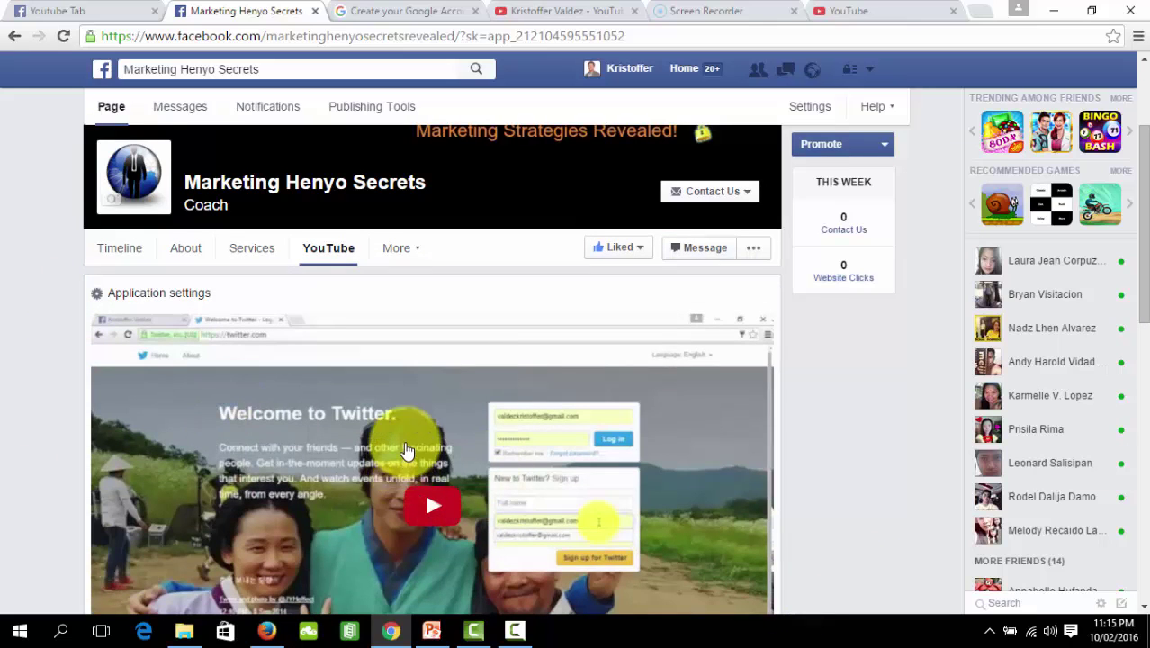
scroll(406, 448, down, 3)
scroll(406, 448, down, 4)
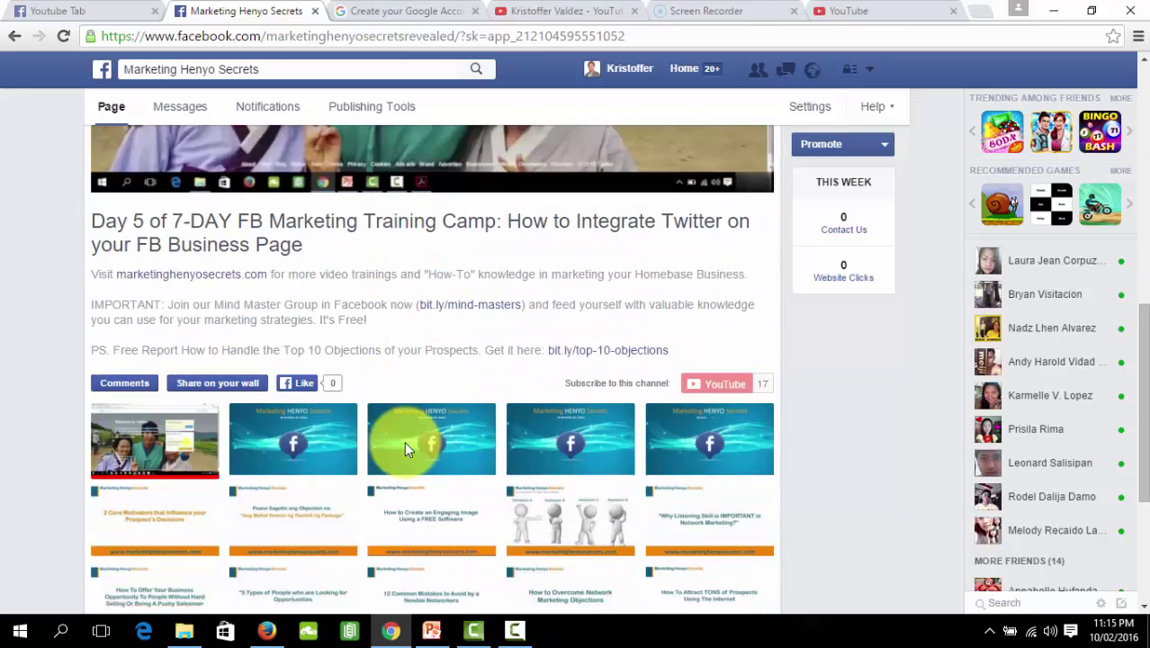
scroll(406, 449, down, 3)
scroll(406, 448, up, 2)
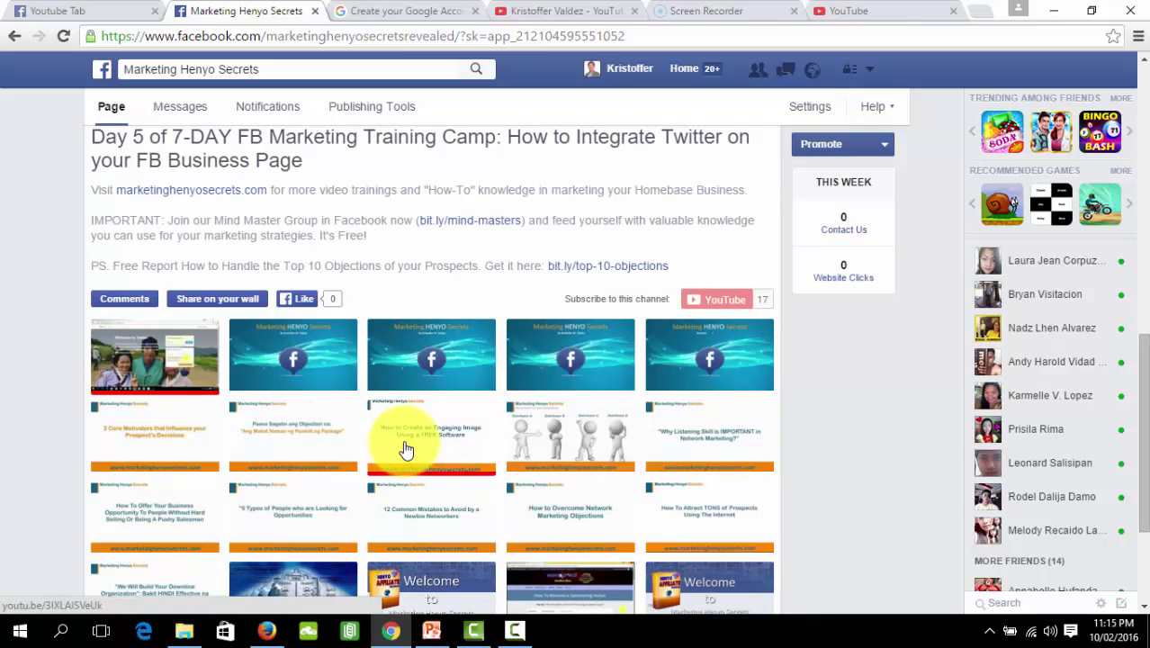
scroll(406, 448, up, 3)
scroll(409, 442, up, 2)
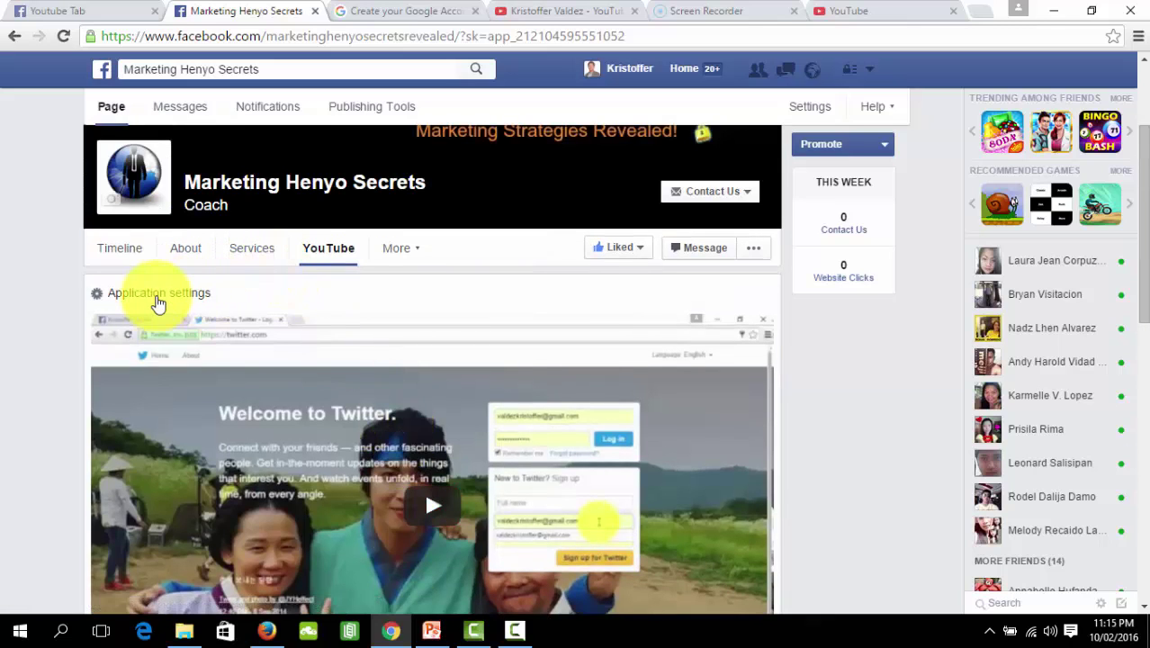
click(156, 300)
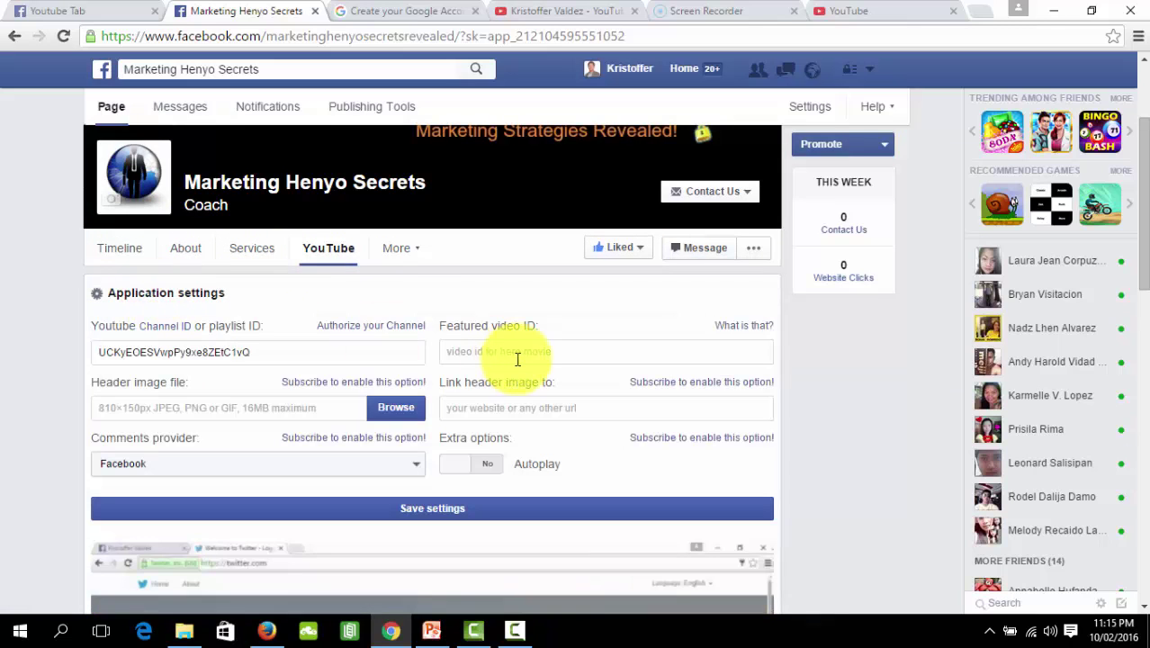
click(519, 351)
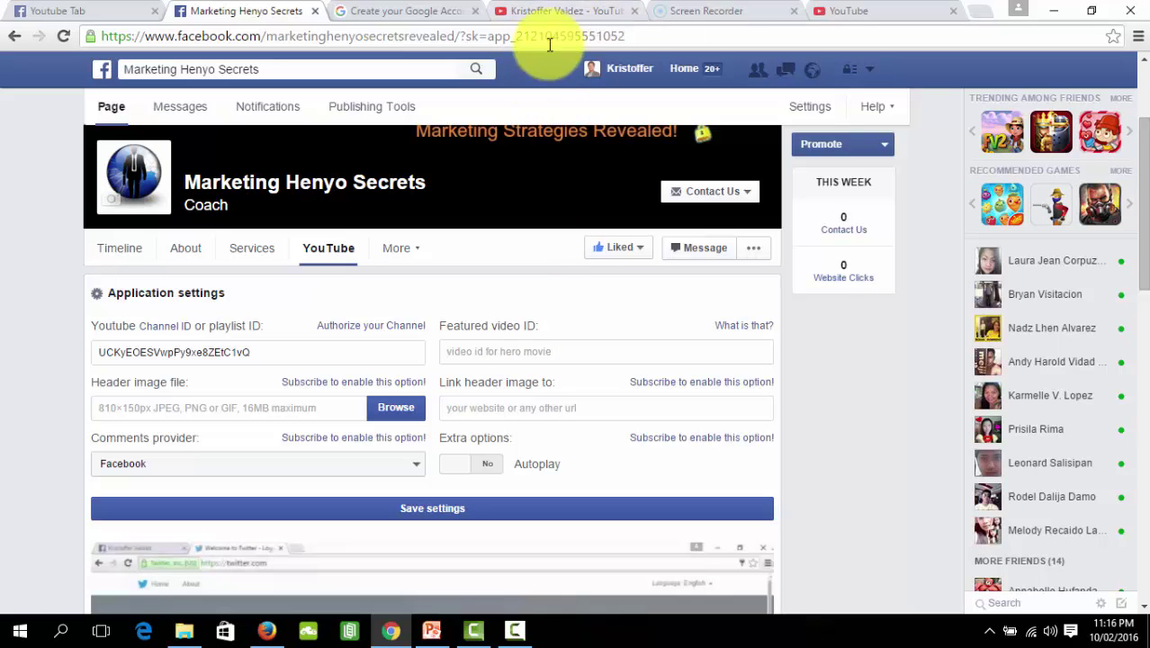
- Open '12 Common Mistake to Avoid by a Newbie Networker' from the channel's Videos, pause it, and select its URL
click(547, 10)
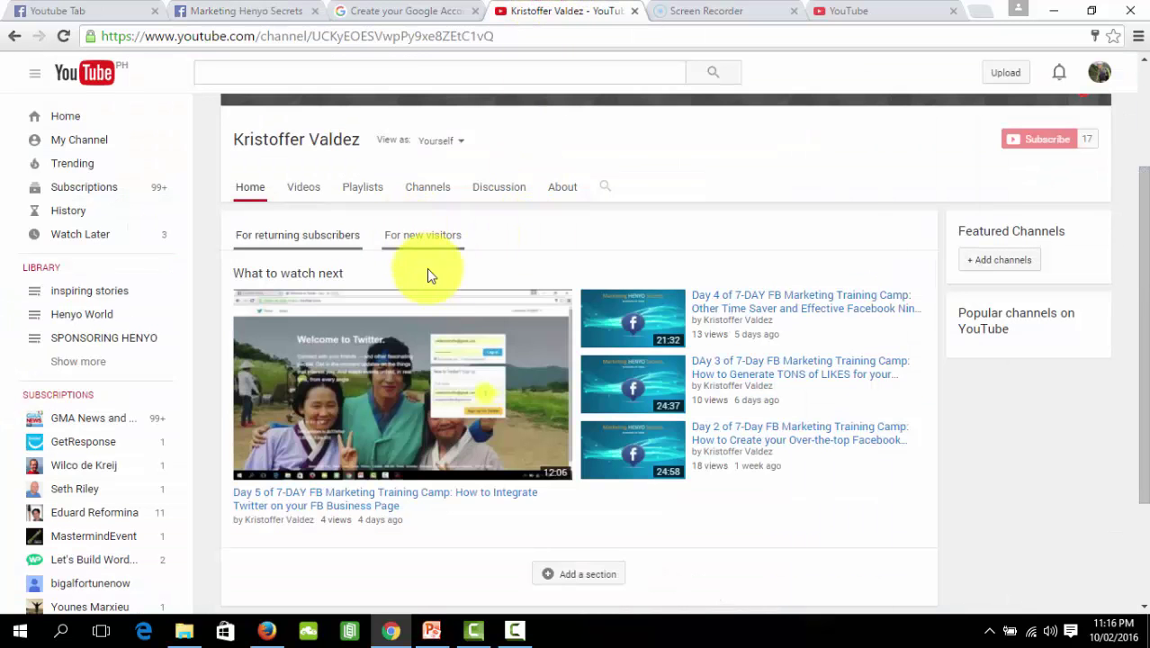
click(303, 188)
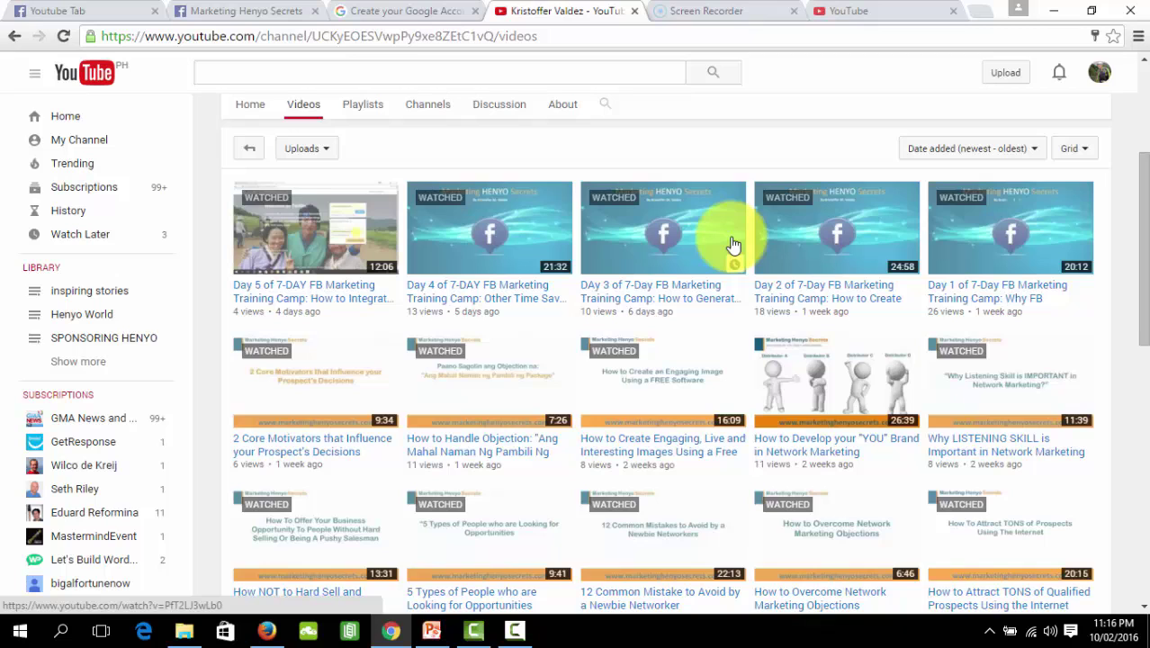
scroll(733, 245, down, 1)
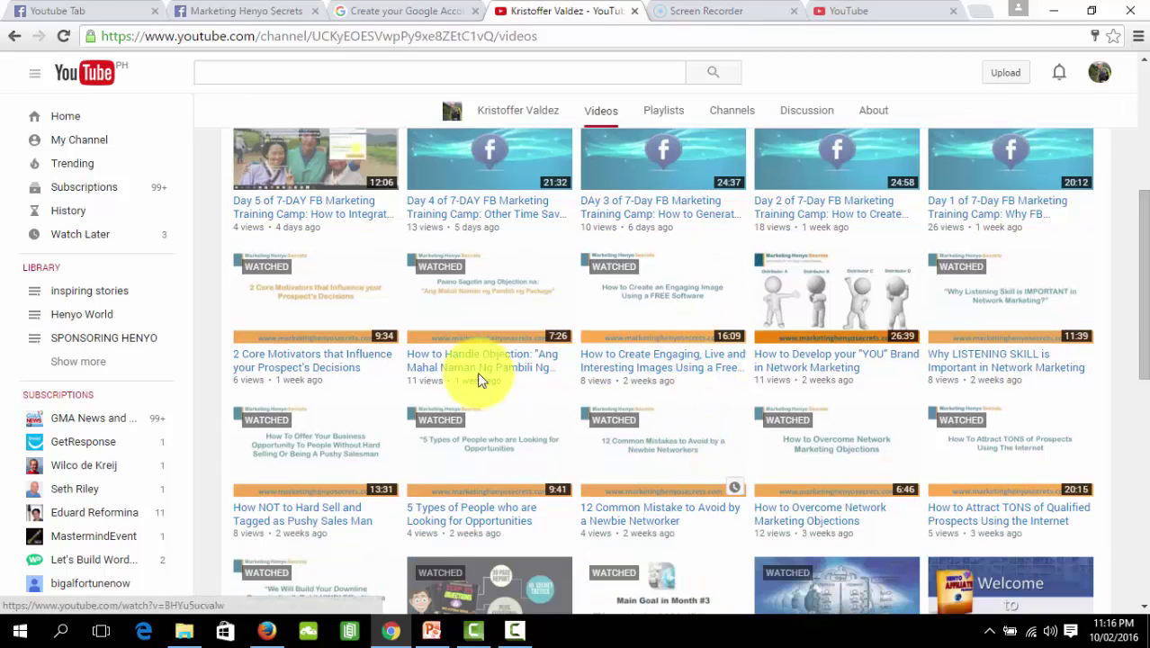
scroll(554, 330, down, 1)
scroll(555, 333, down, 1)
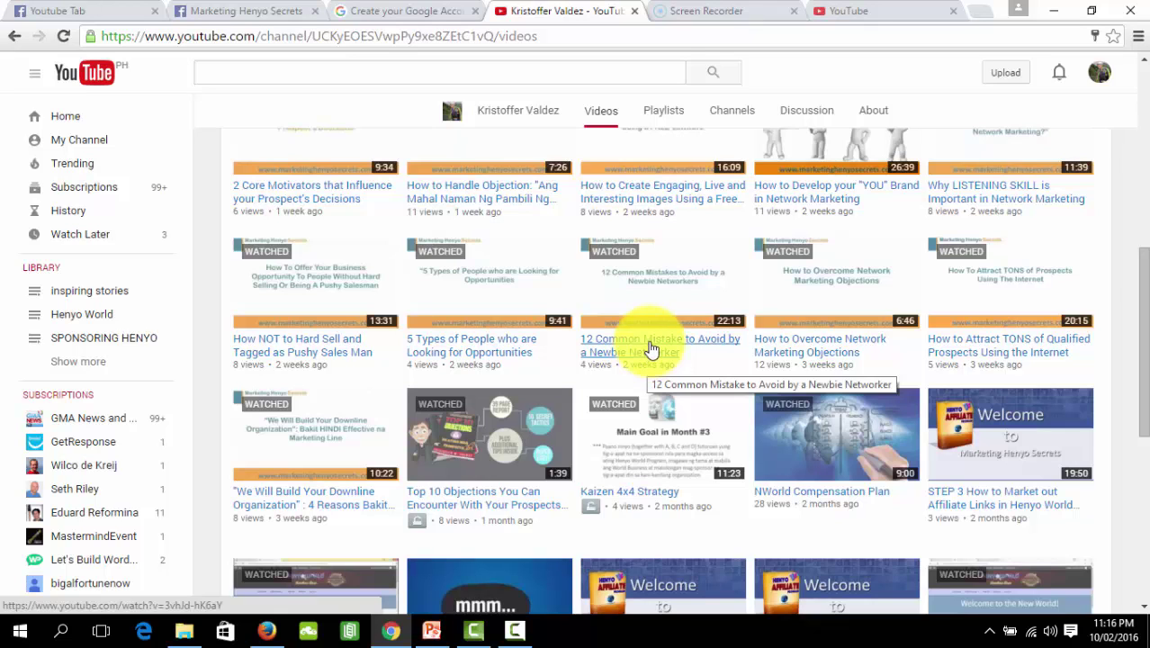
click(652, 350)
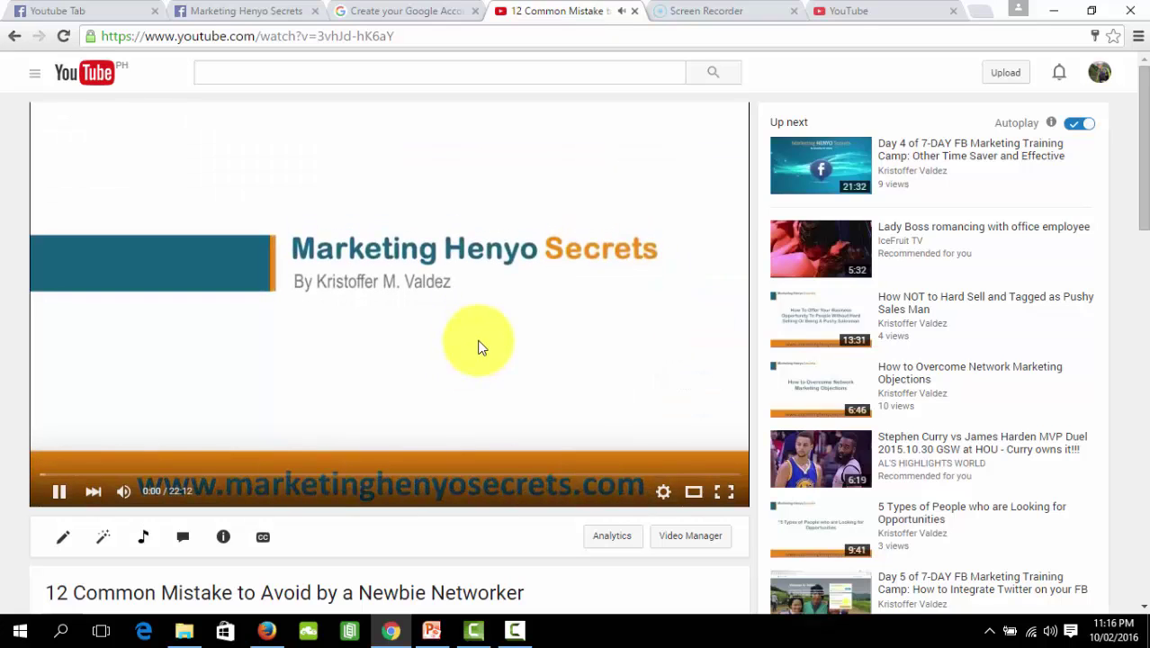
click(425, 263)
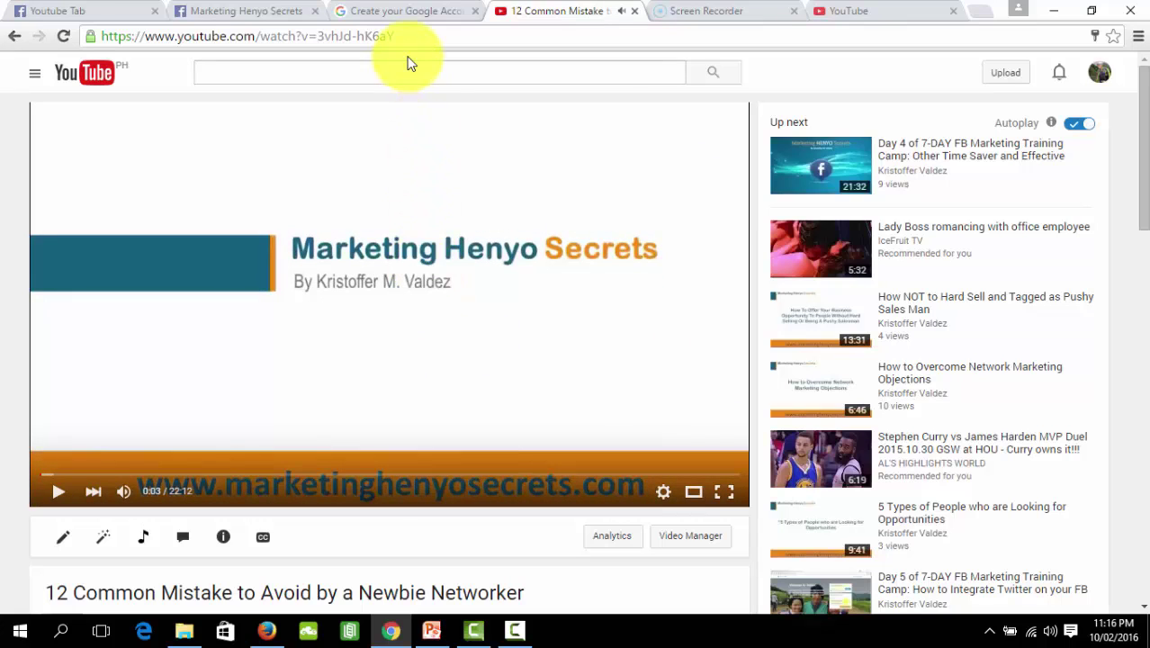
click(444, 38)
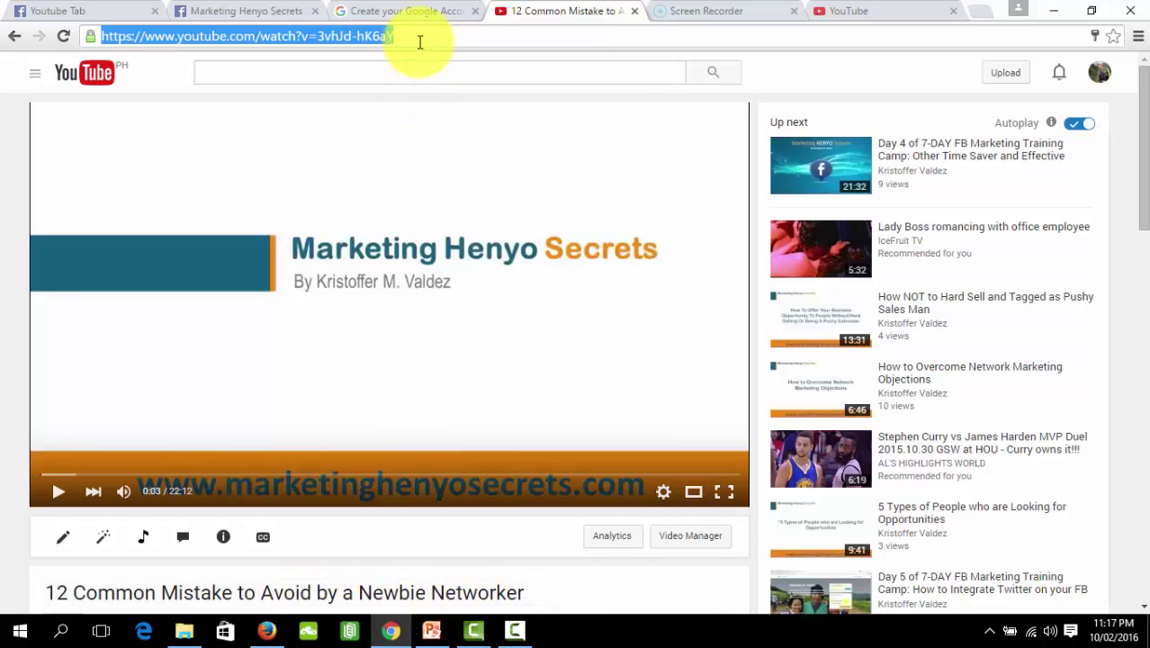
- Paste the video's watch?v=3vhJd-hK6aY URL into Facebook's Featured video ID field and save
right_click(344, 36)
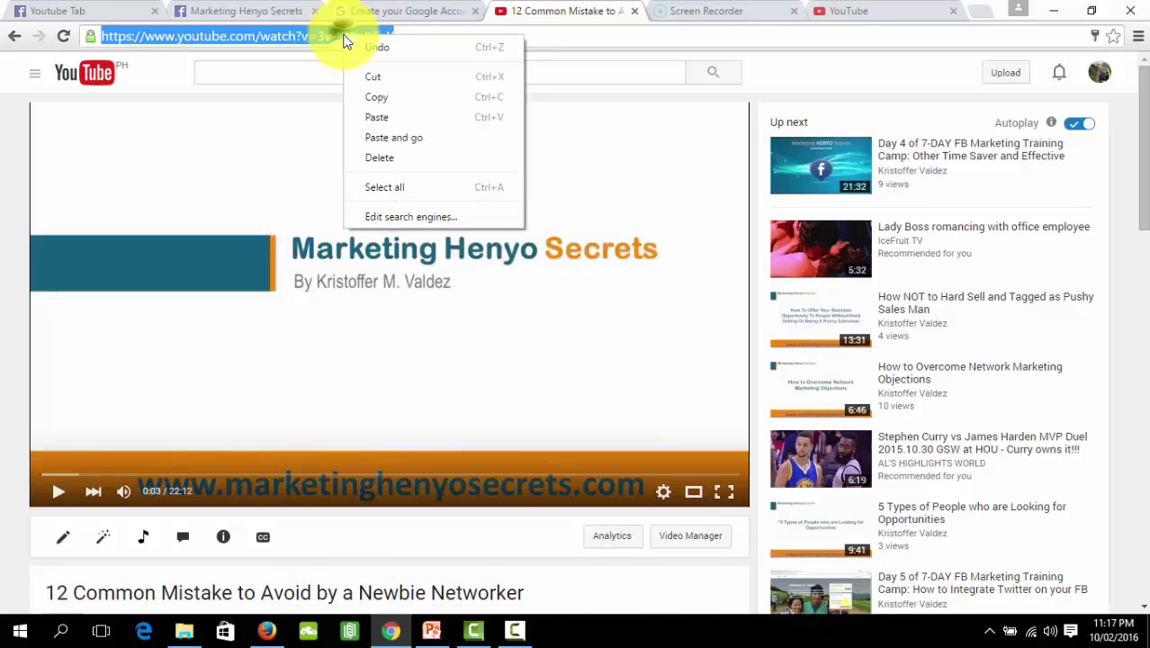
click(391, 97)
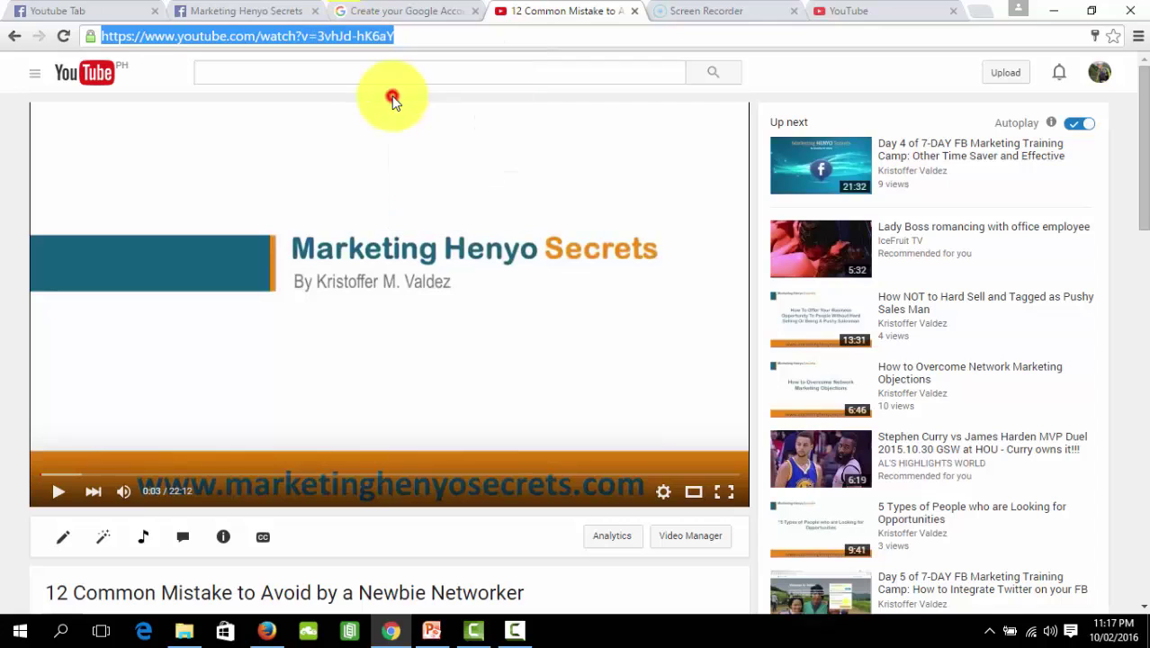
click(251, 10)
click(497, 354)
click(497, 354)
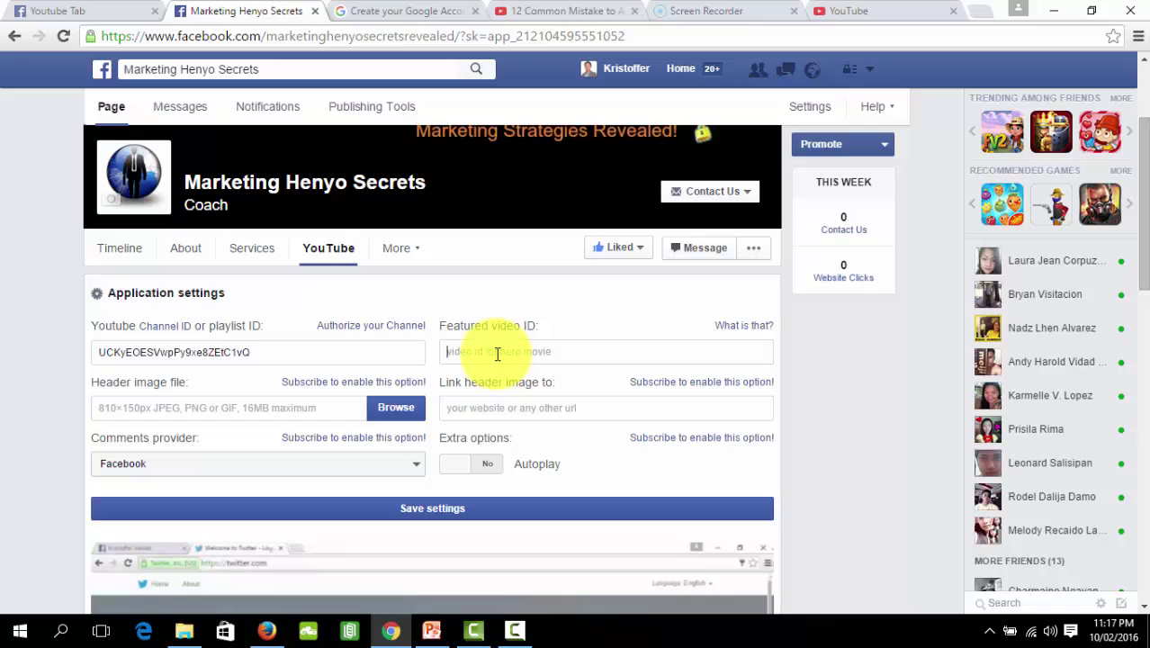
right_click(497, 353)
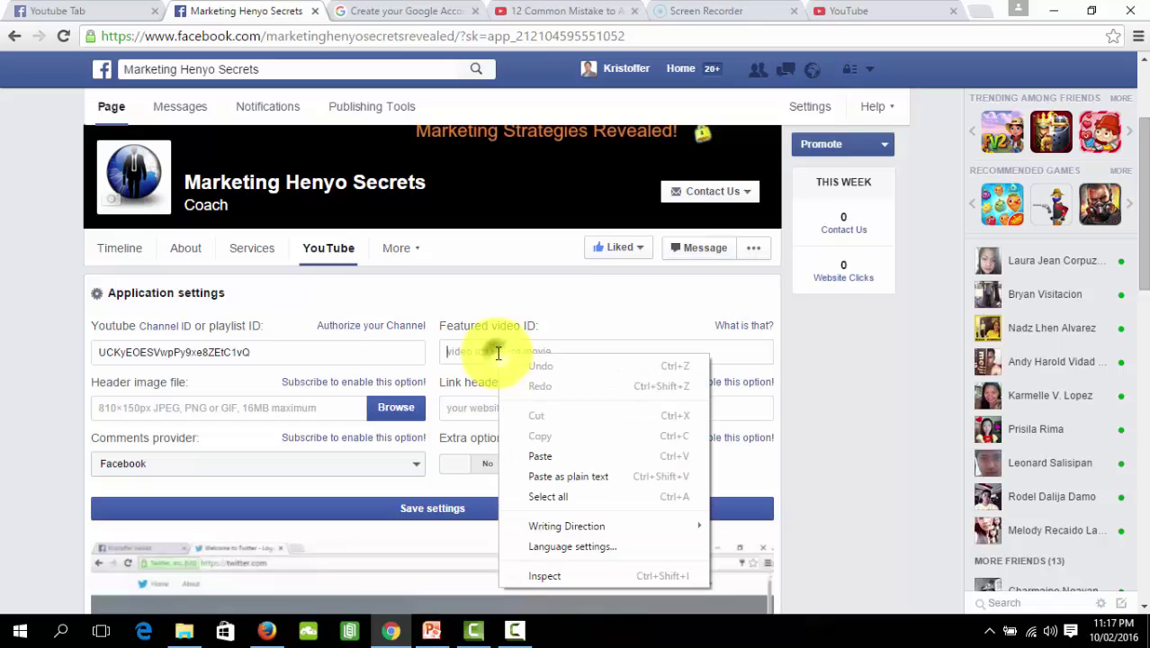
click(597, 461)
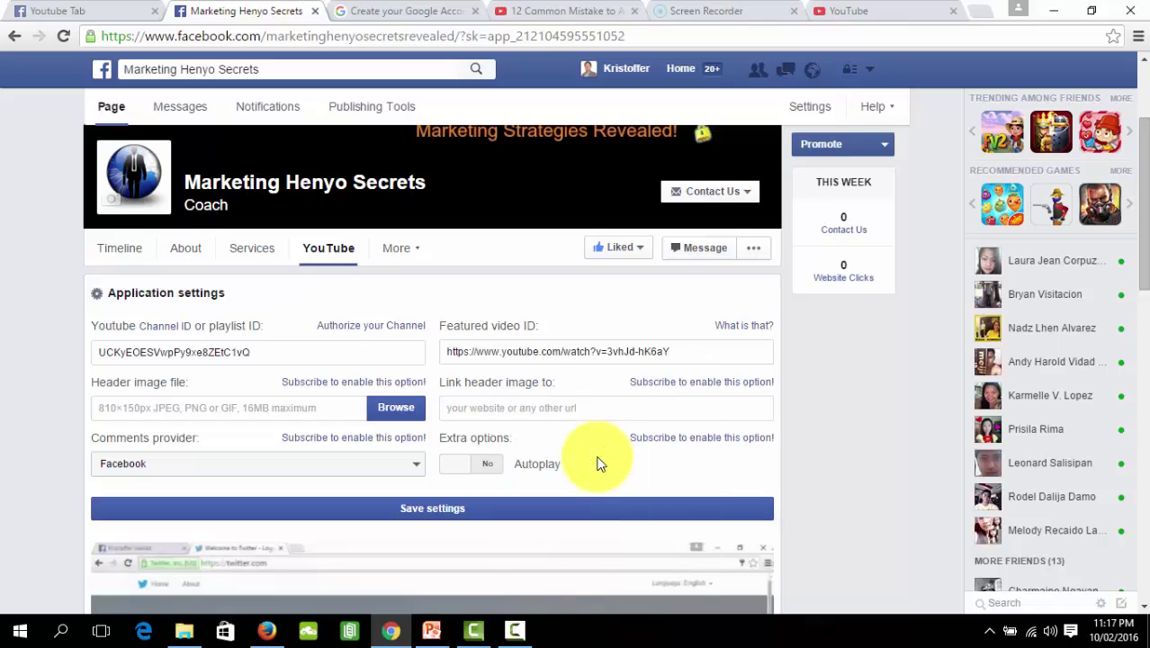
click(412, 509)
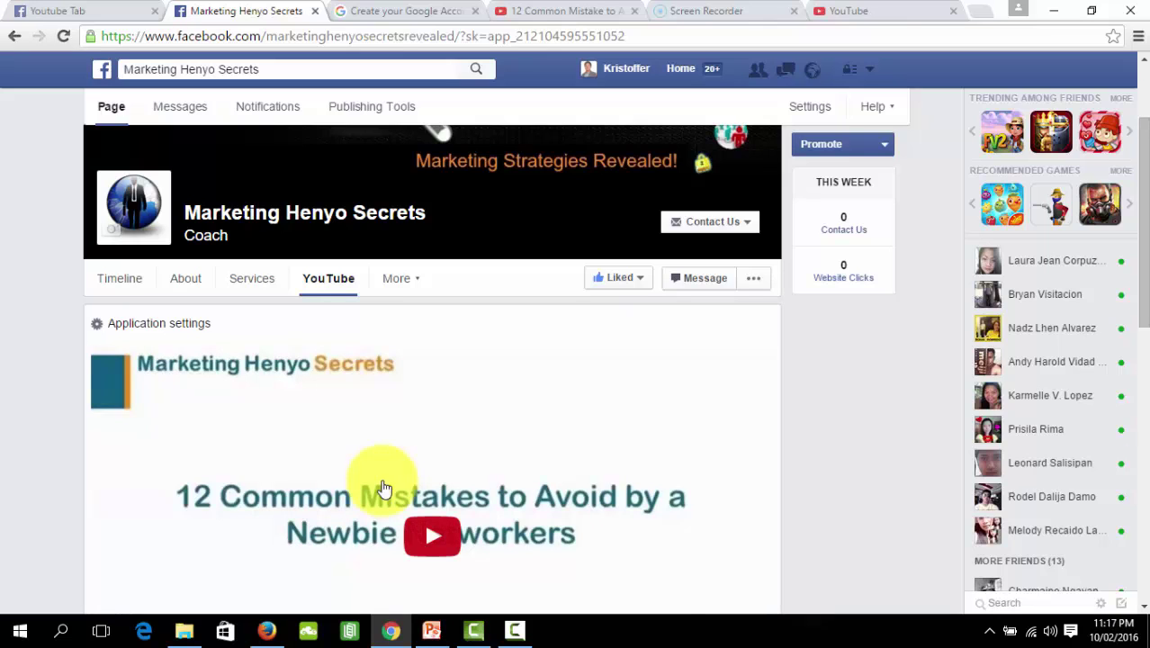
- Review the embedded '12 Common Mistake' video and description, then return to its YouTube watch page
scroll(77, 411, down, 1)
scroll(78, 412, down, 1)
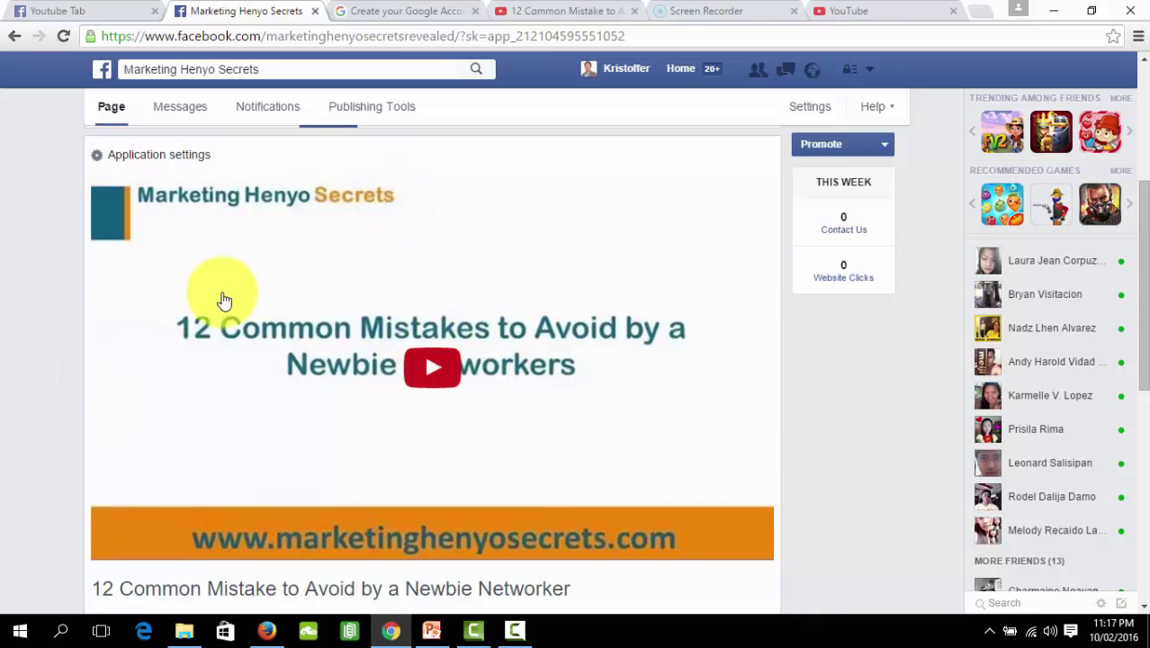
scroll(515, 449, up, 2)
scroll(514, 449, down, 1)
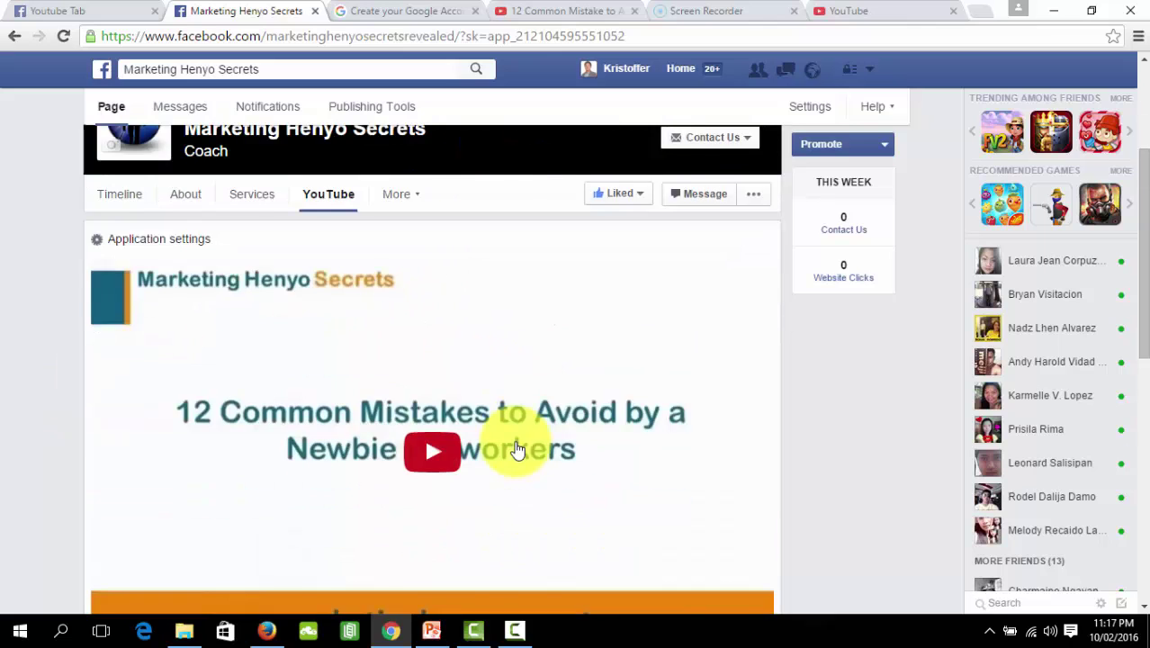
scroll(518, 451, down, 1)
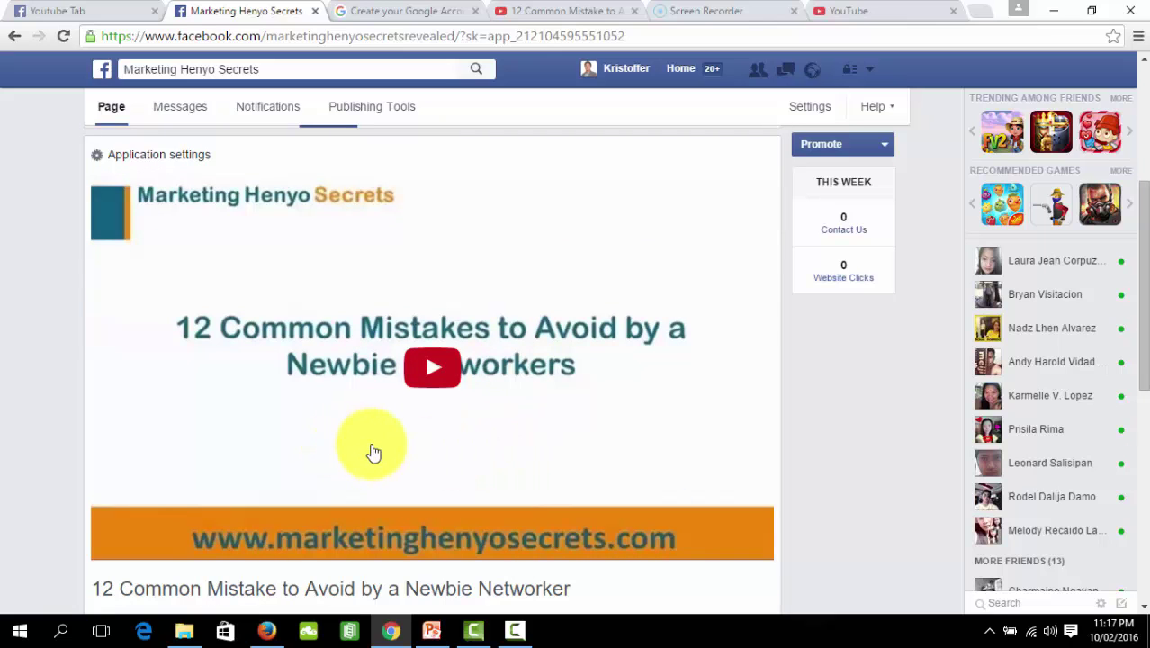
scroll(271, 396, down, 3)
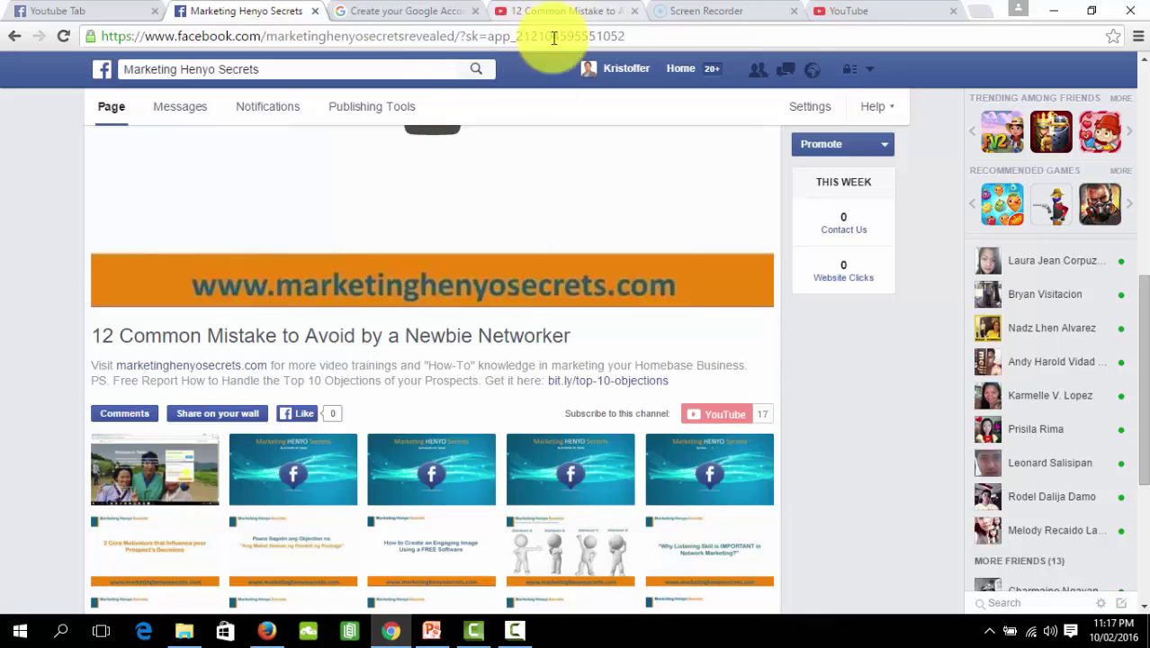
click(565, 11)
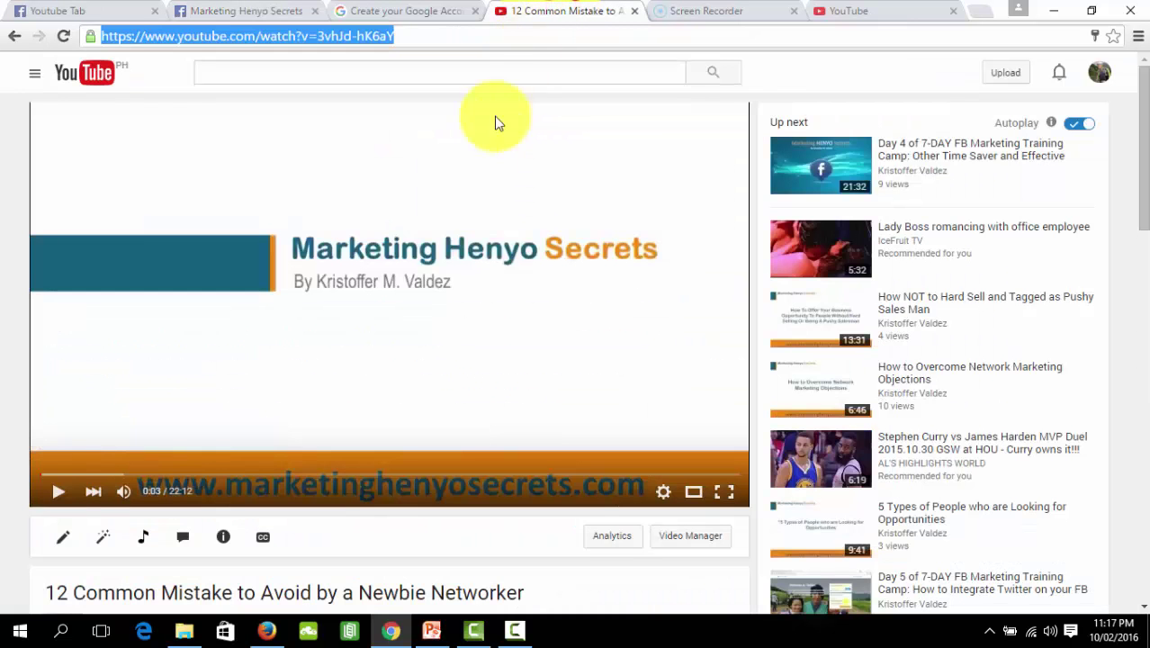
- Expand the video description and open its marketinghenyosecrets.com link in a new tab, then return to the video
scroll(416, 265, down, 3)
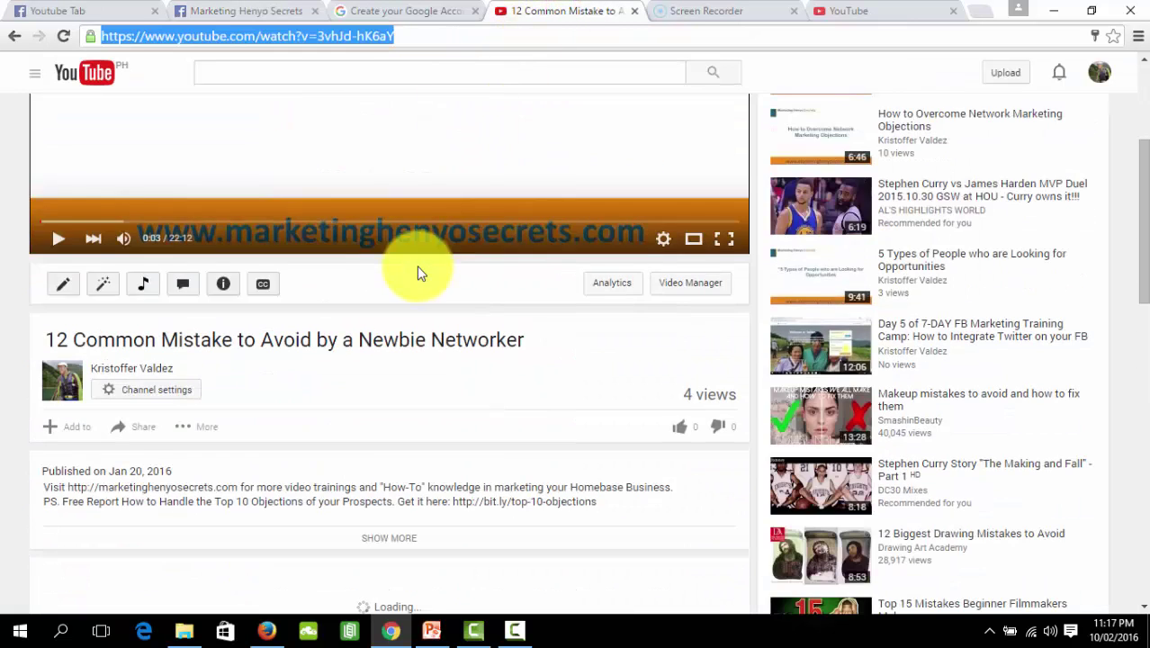
scroll(369, 324, down, 1)
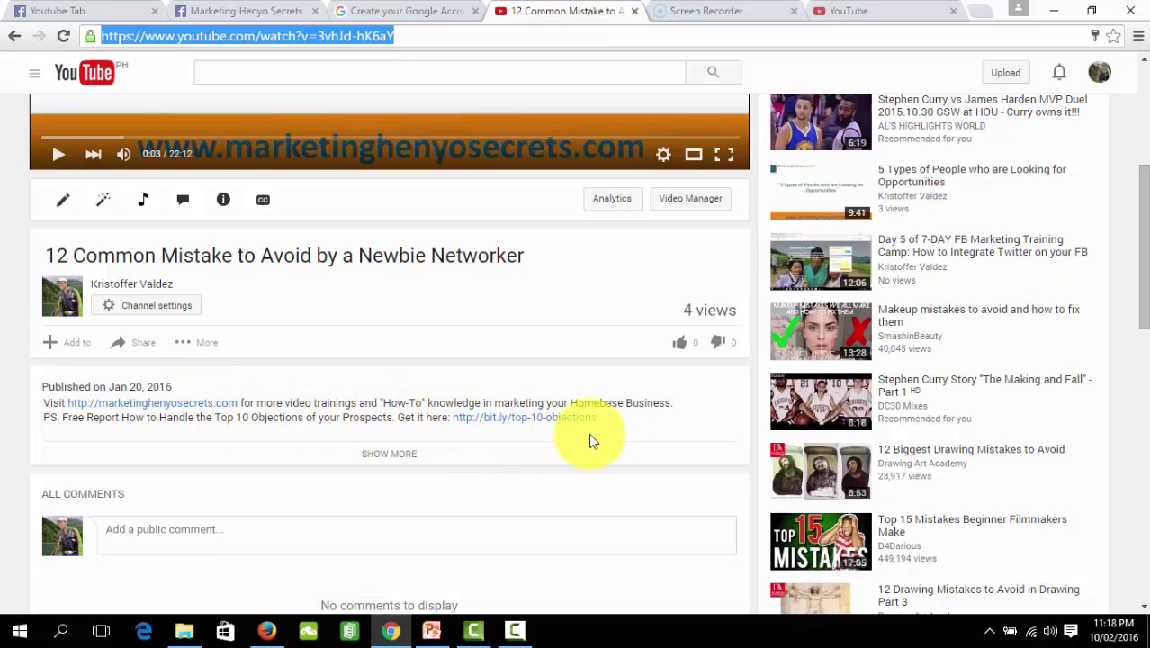
click(396, 456)
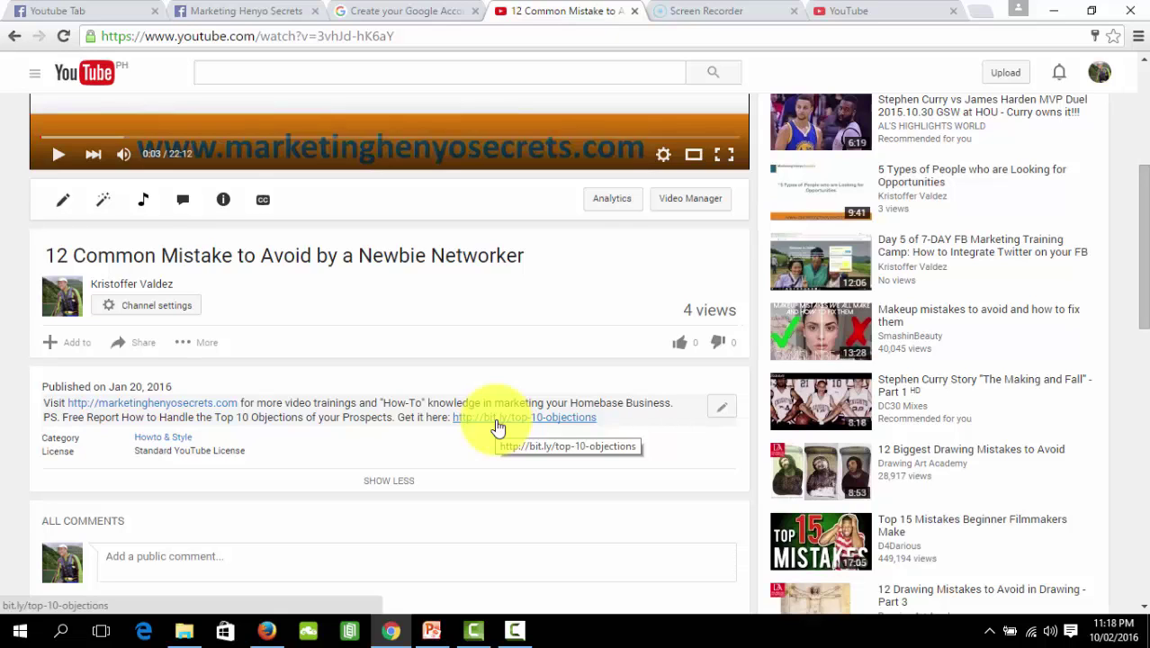
click(182, 413)
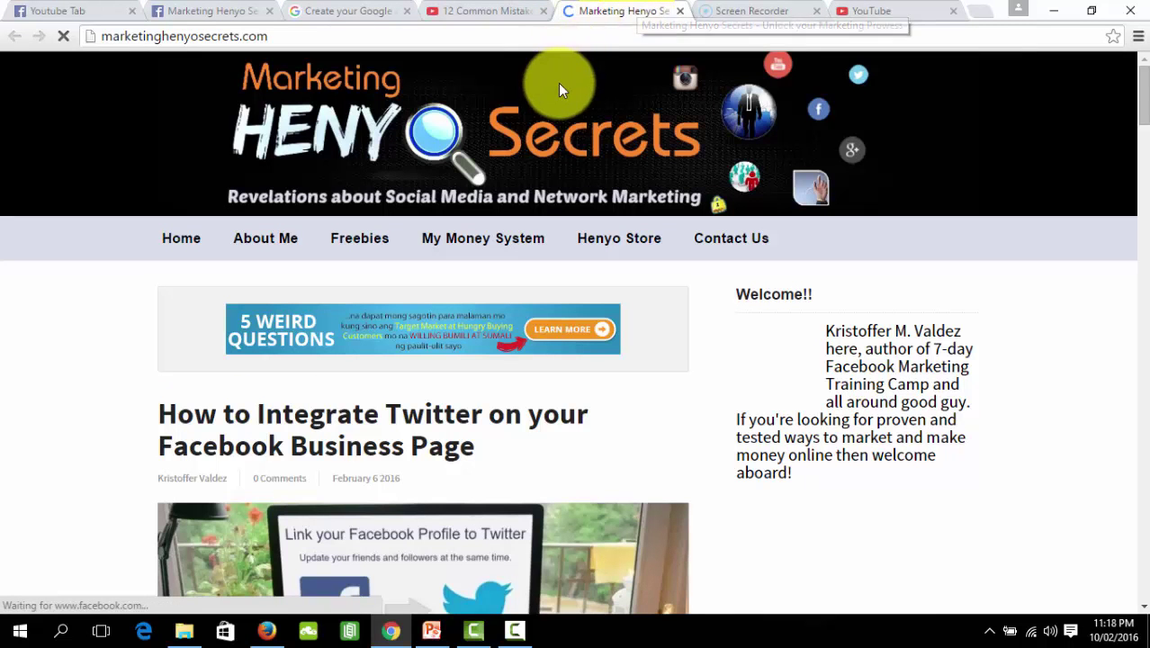
click(477, 8)
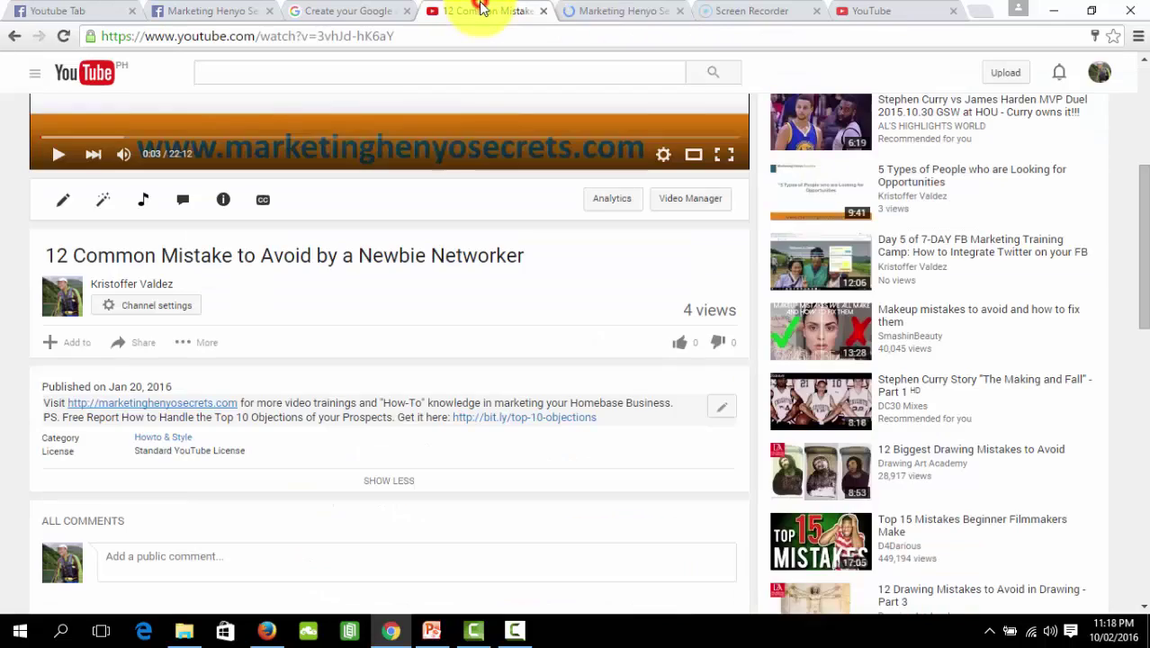
click(369, 378)
scroll(468, 360, up, 3)
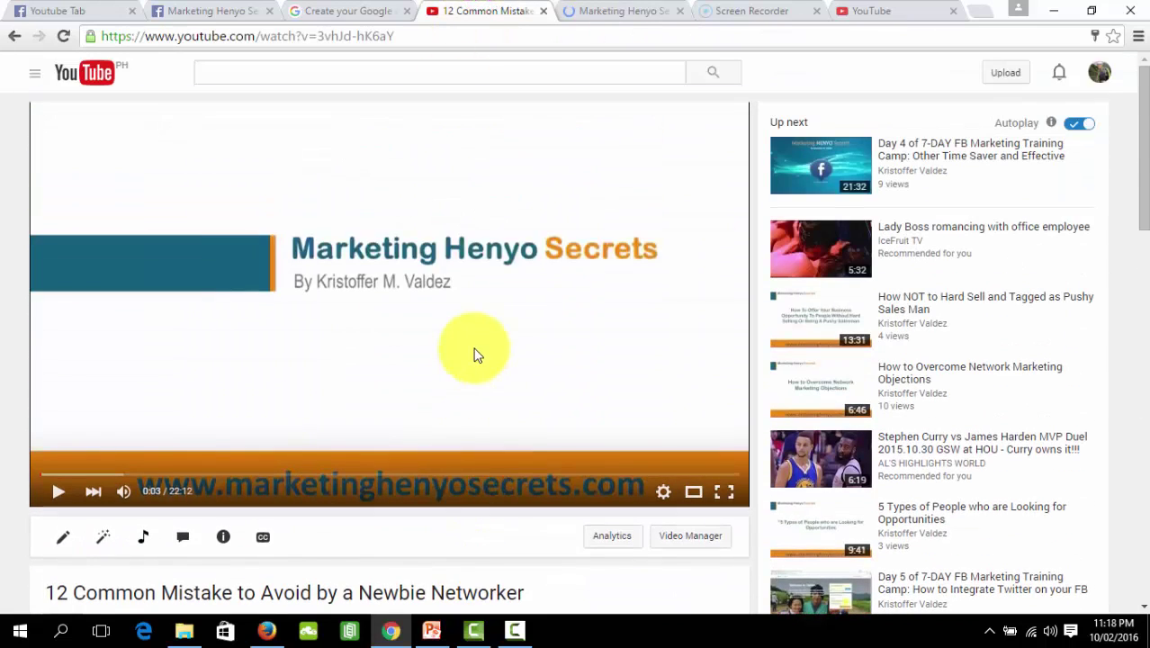
- Look over the featured video on Facebook's YouTube tab and open the bit.ly top-10-objections report link
click(212, 11)
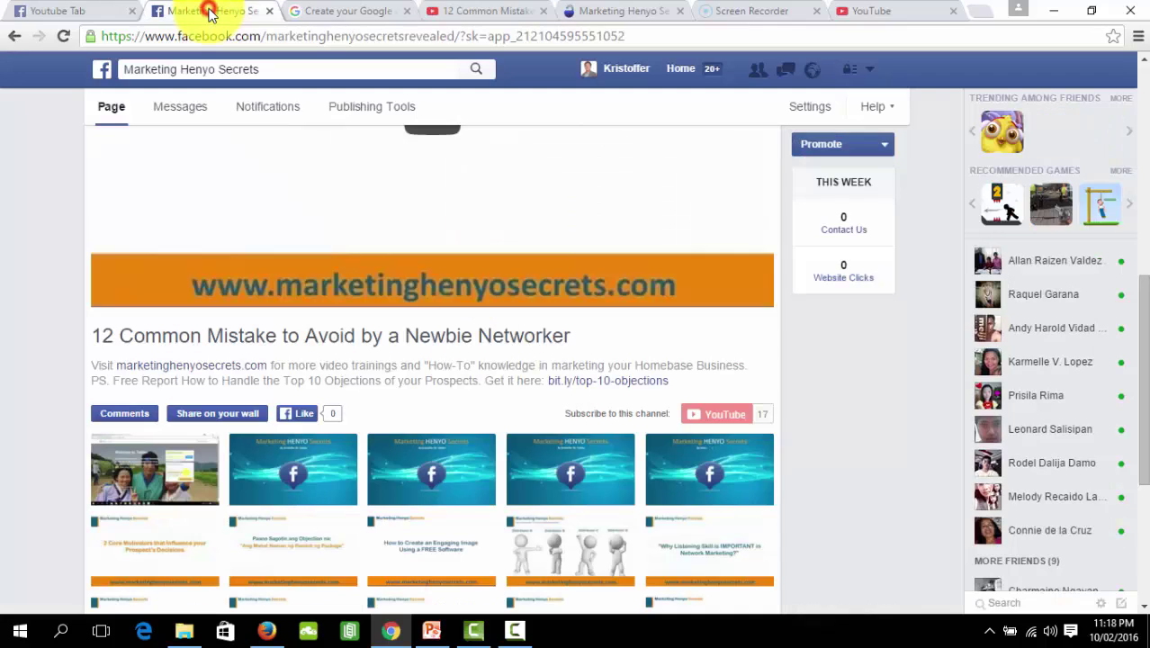
scroll(18, 324, down, 1)
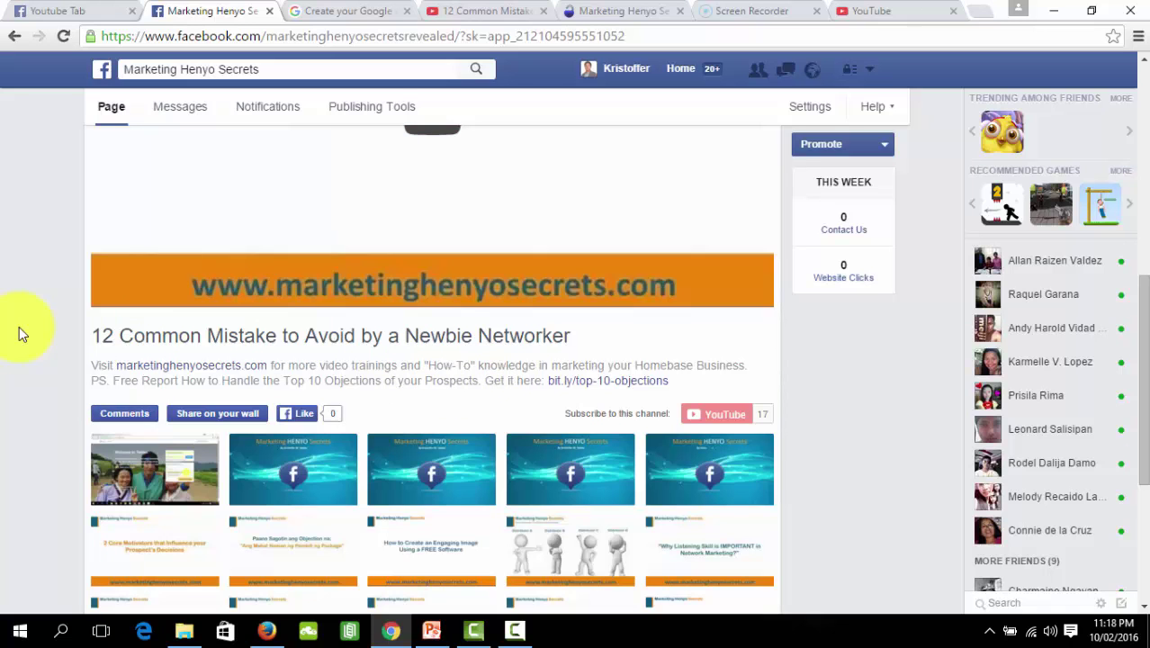
scroll(19, 326, up, 7)
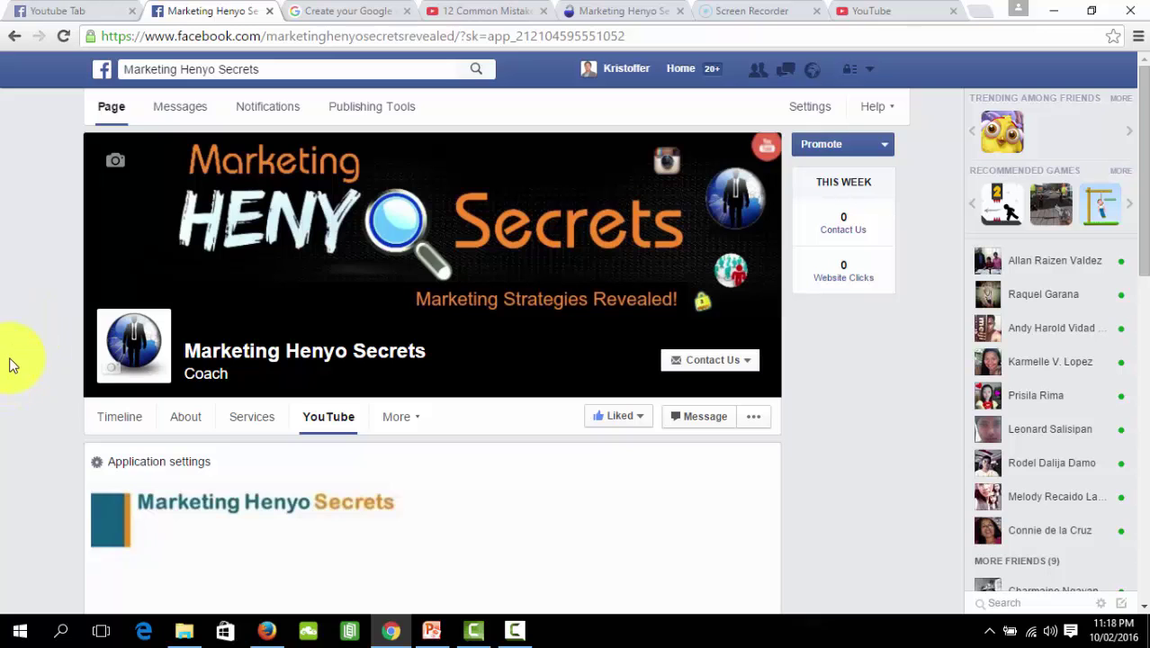
scroll(11, 365, down, 3)
scroll(10, 364, down, 1)
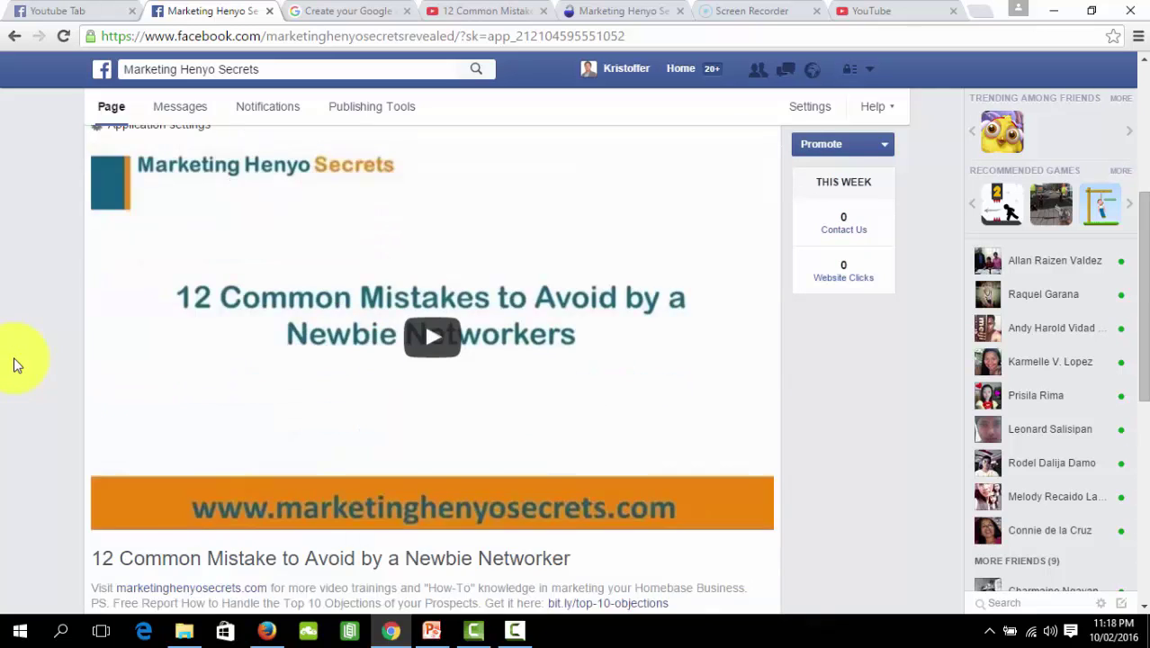
scroll(10, 364, down, 3)
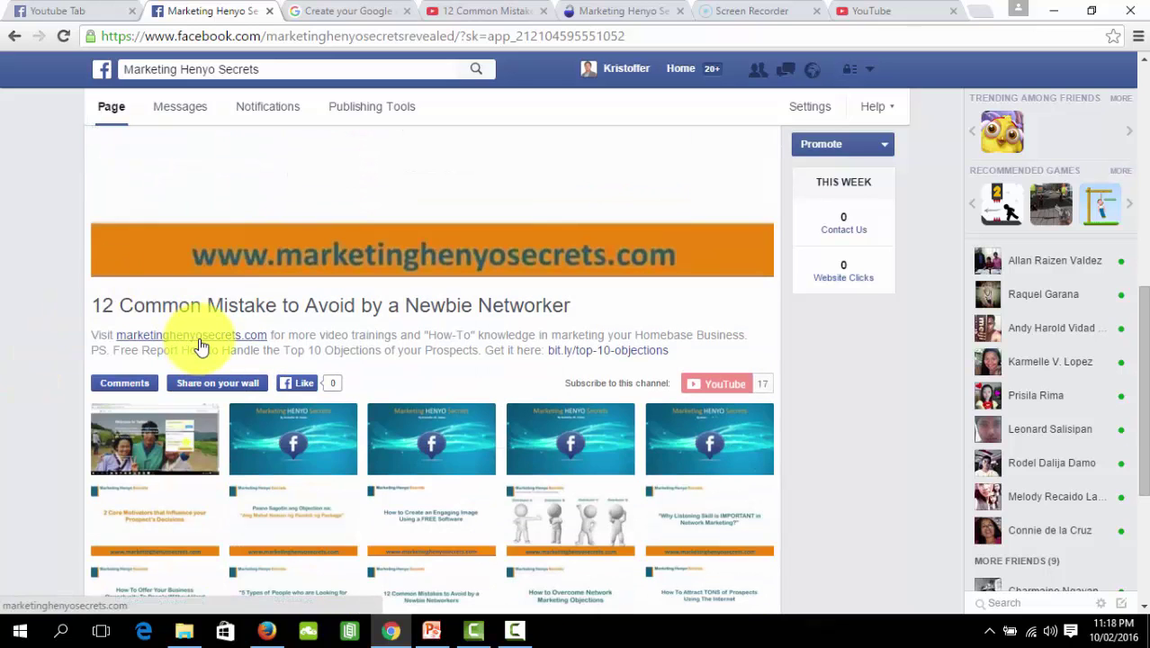
click(617, 351)
click(196, 11)
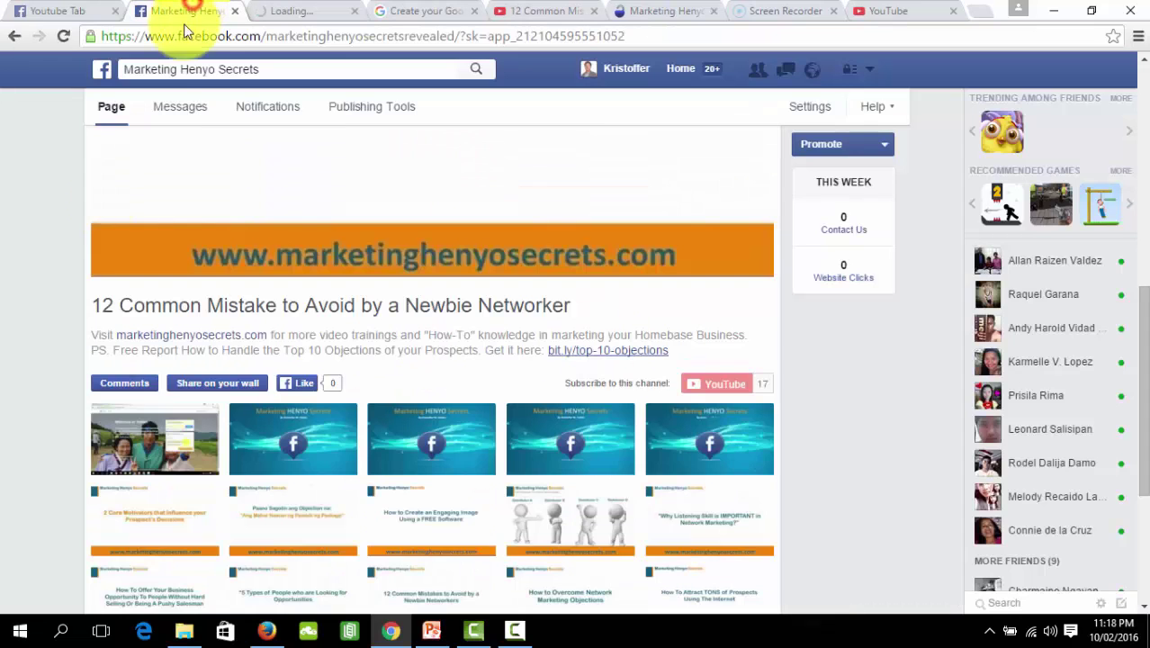
- Browse the channel uploads thumbnail grid, then go back to the page's Timeline
scroll(50, 227, down, 2)
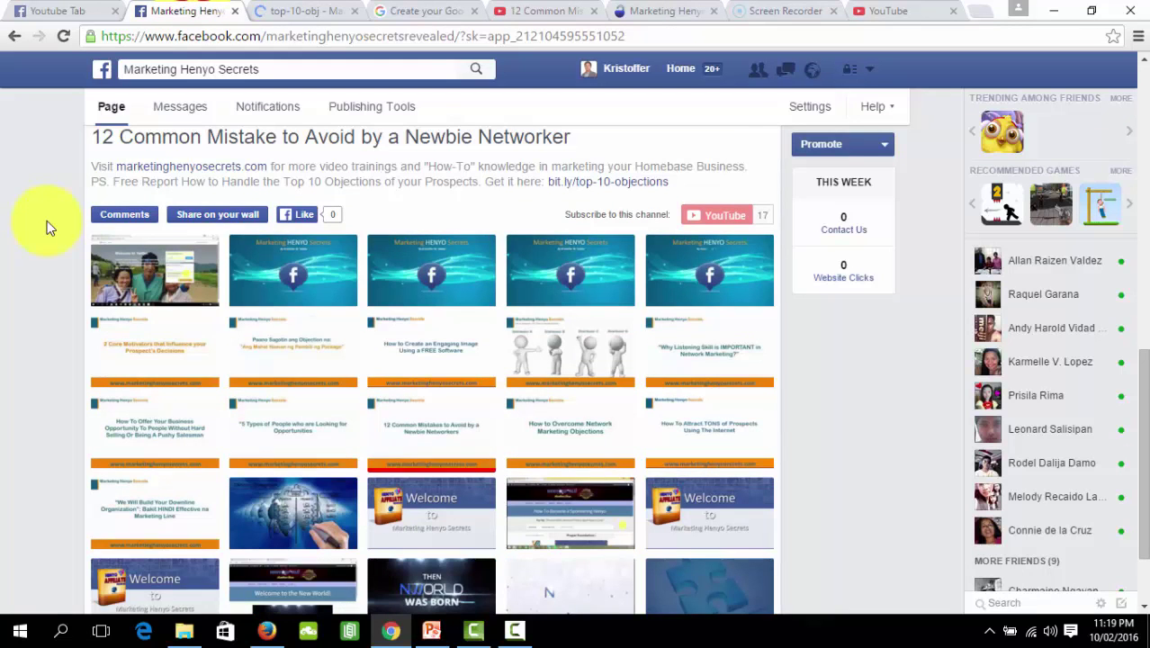
scroll(47, 221, down, 1)
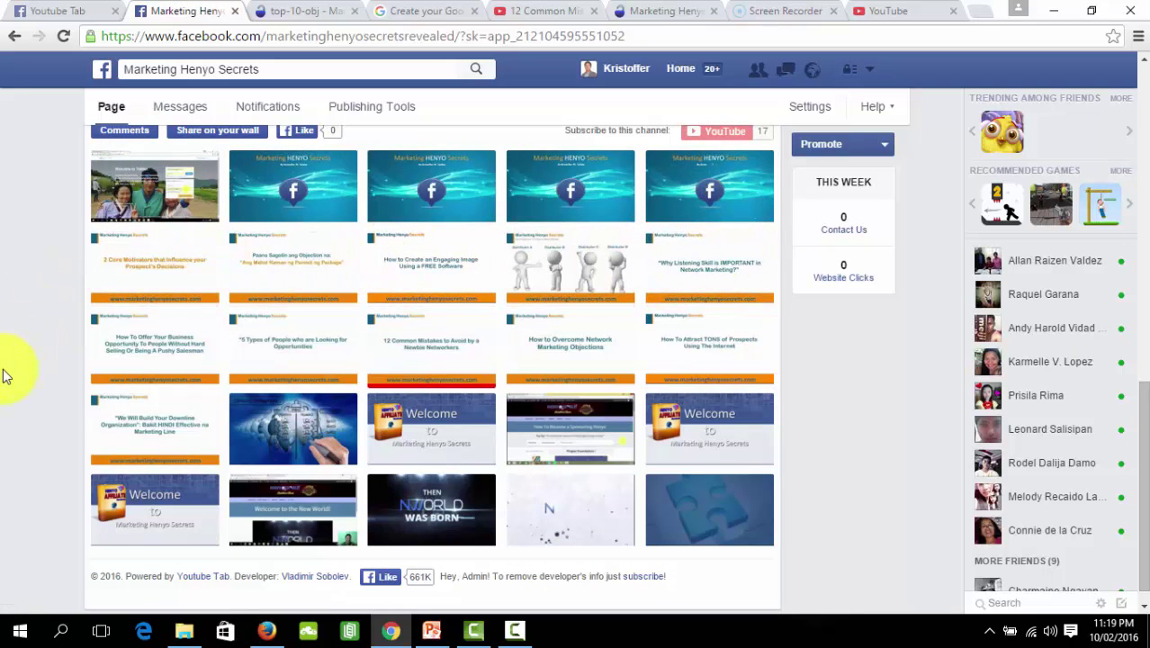
scroll(4, 373, up, 5)
scroll(5, 374, up, 3)
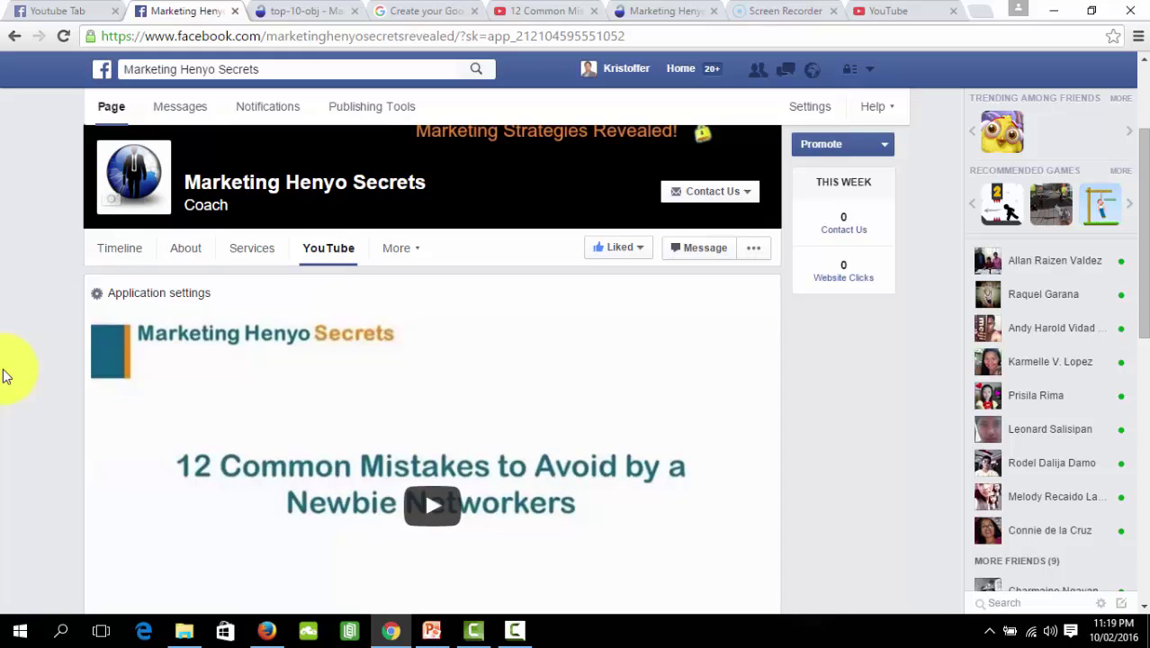
scroll(5, 374, down, 3)
scroll(4, 373, down, 4)
scroll(4, 374, down, 2)
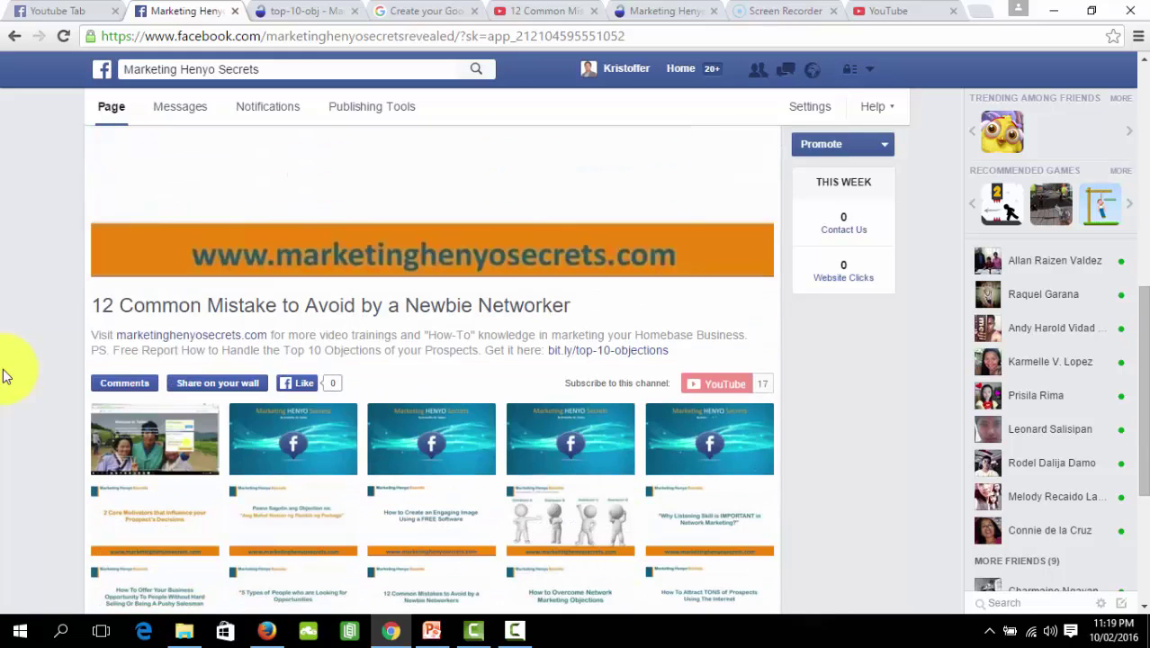
scroll(4, 374, down, 4)
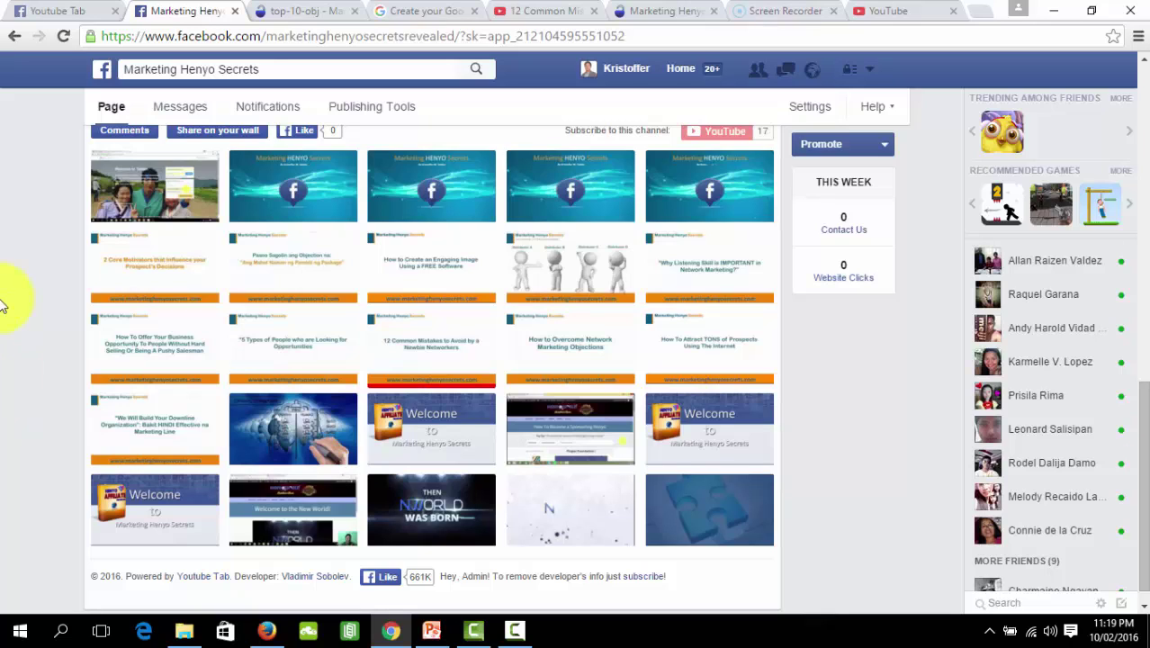
scroll(2, 304, up, 3)
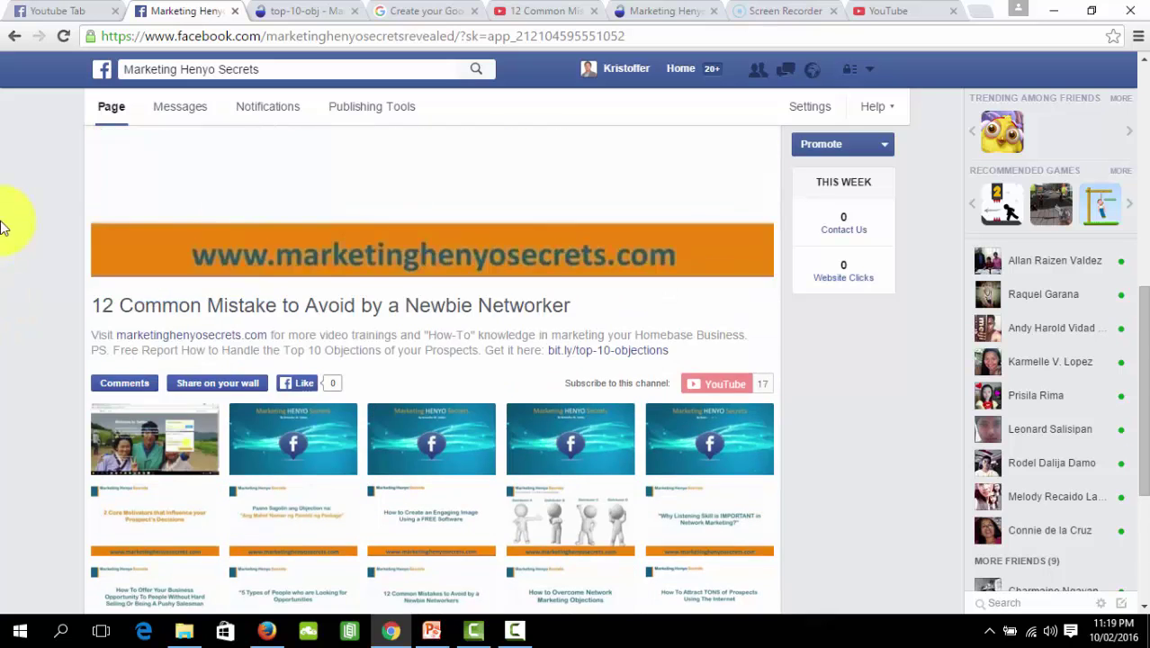
scroll(3, 227, up, 5)
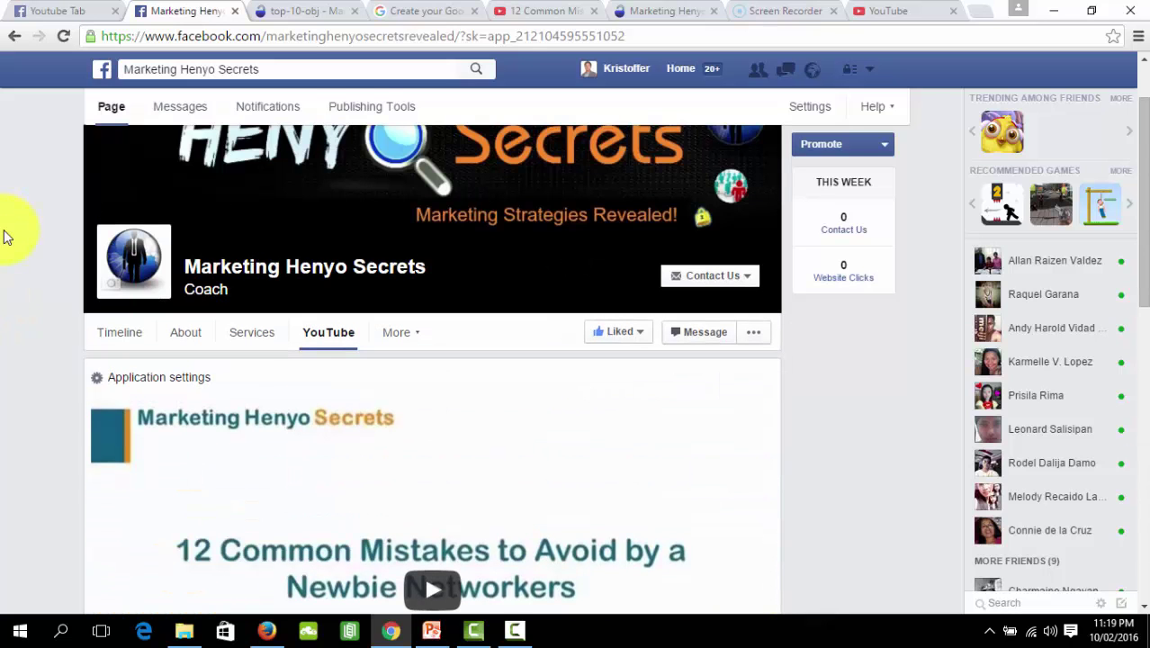
click(114, 336)
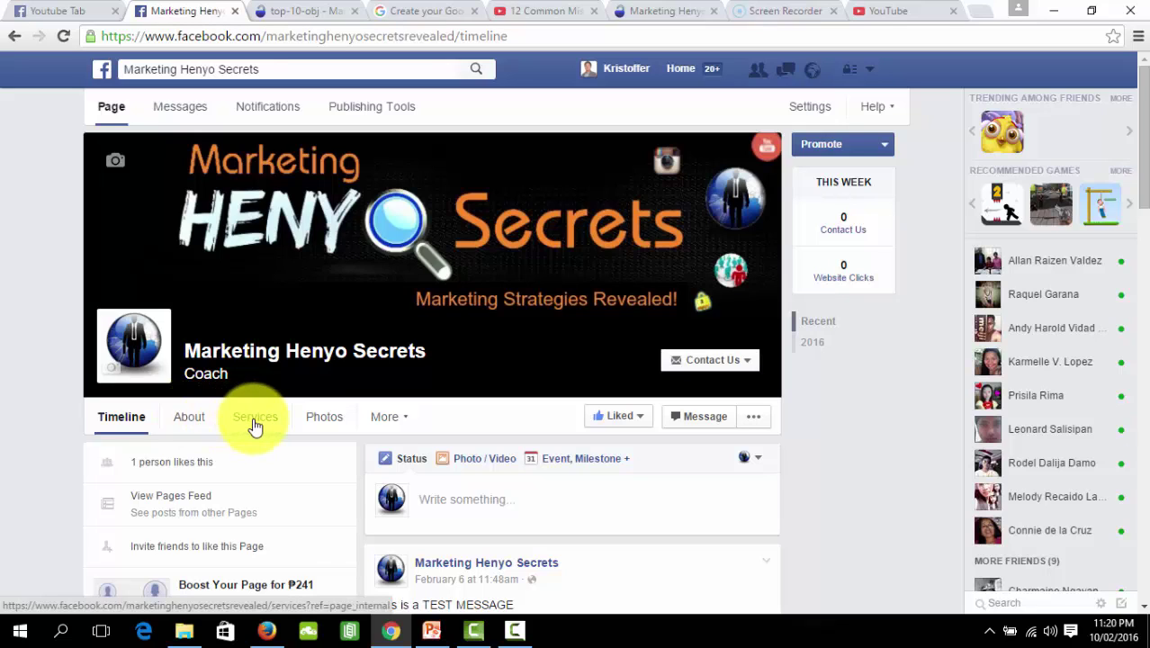
- In Manage Tabs, arrange tabs as About, YouTube, Photos, Likes, Services, Videos and save
click(405, 419)
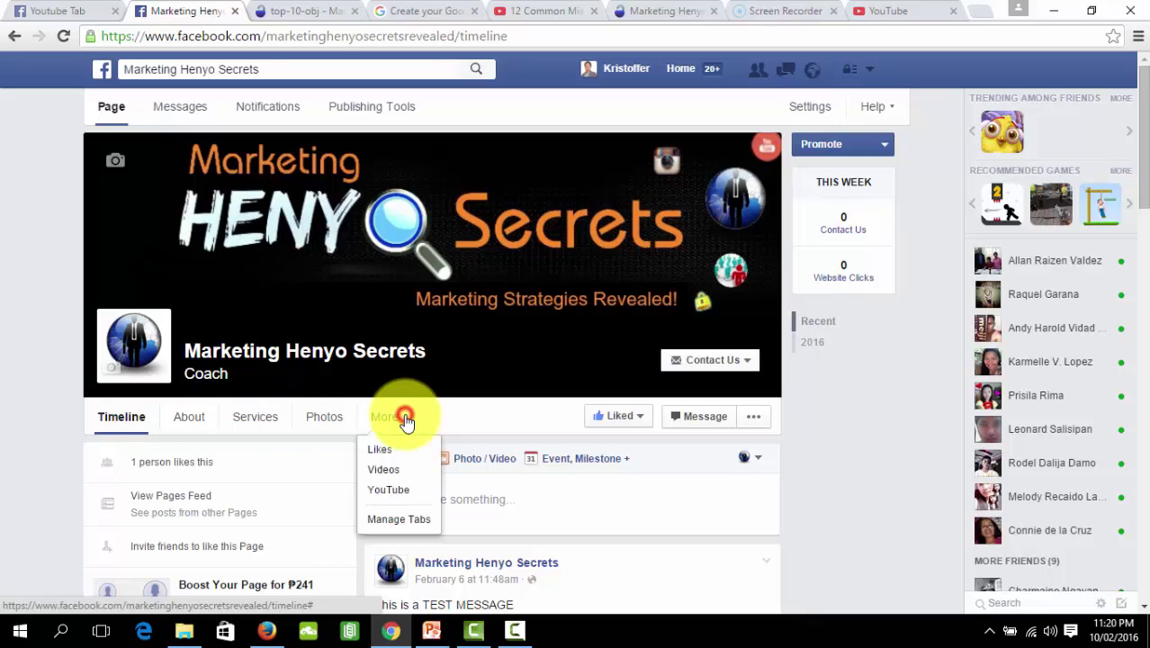
click(394, 522)
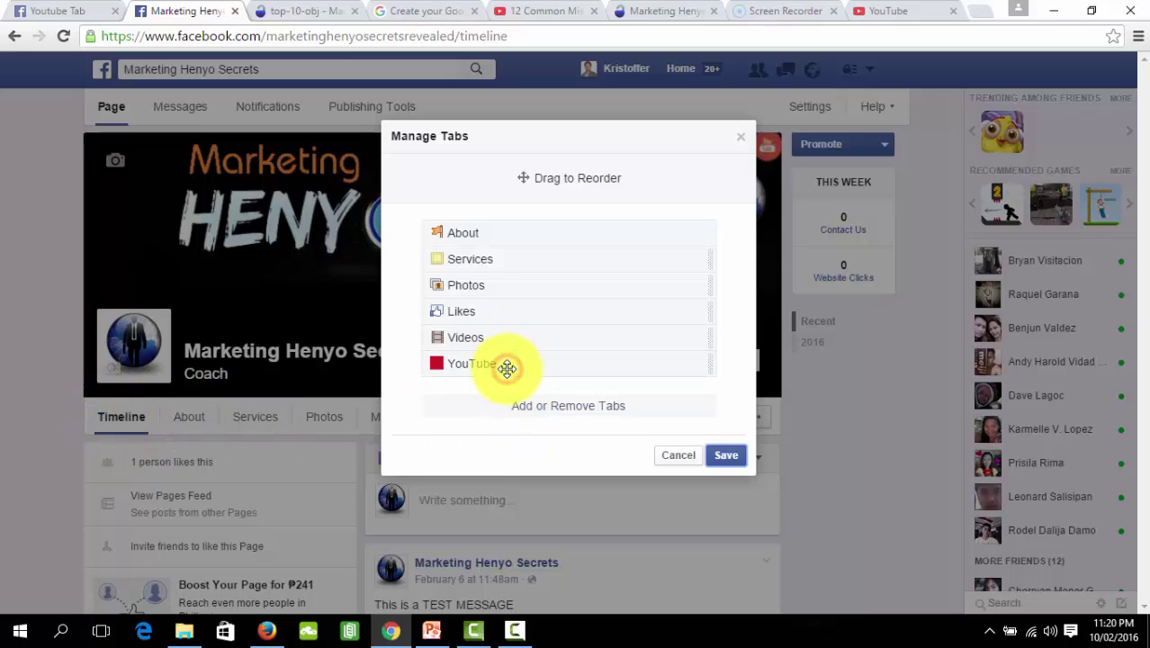
drag(507, 368, 507, 260)
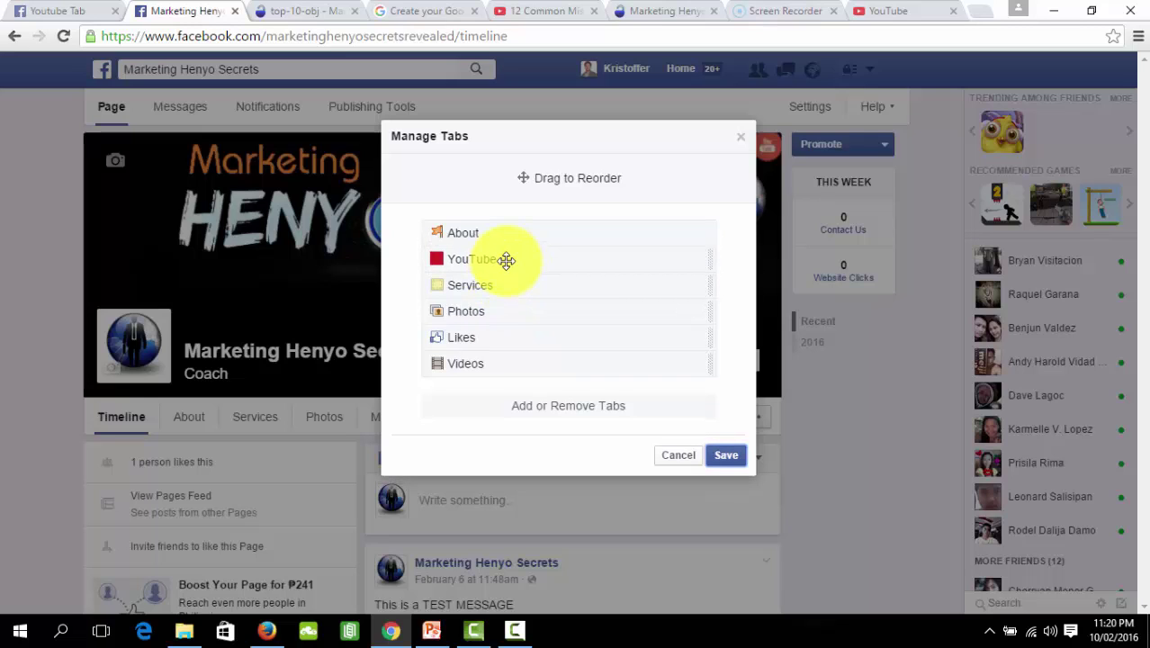
drag(508, 313, 504, 289)
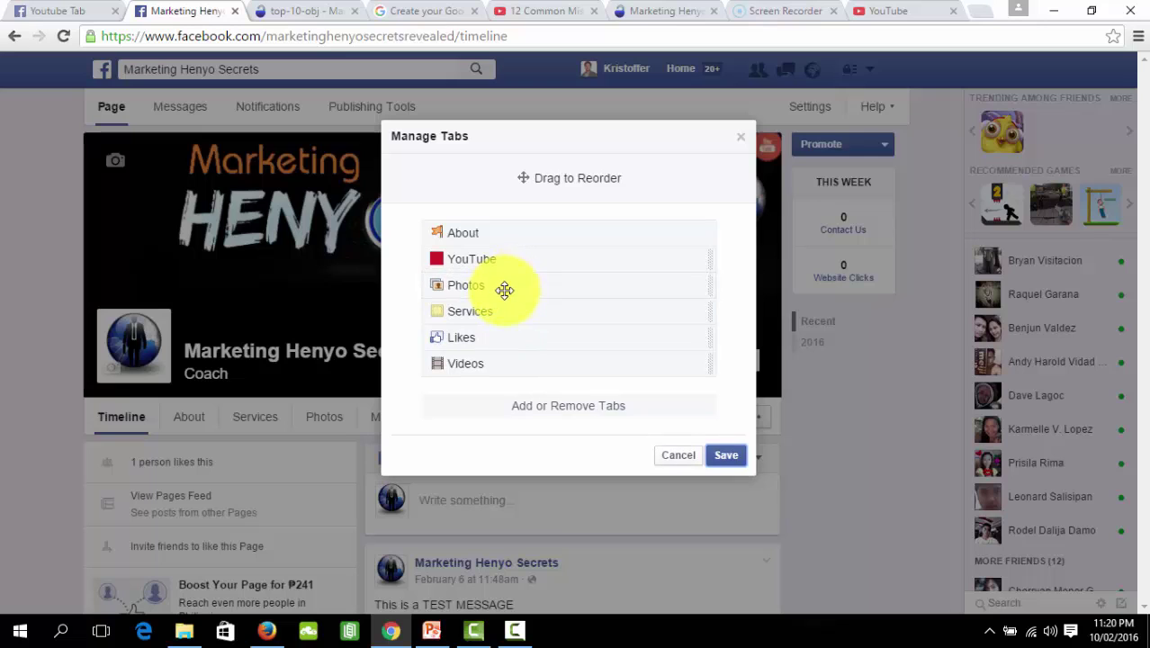
drag(501, 337, 499, 311)
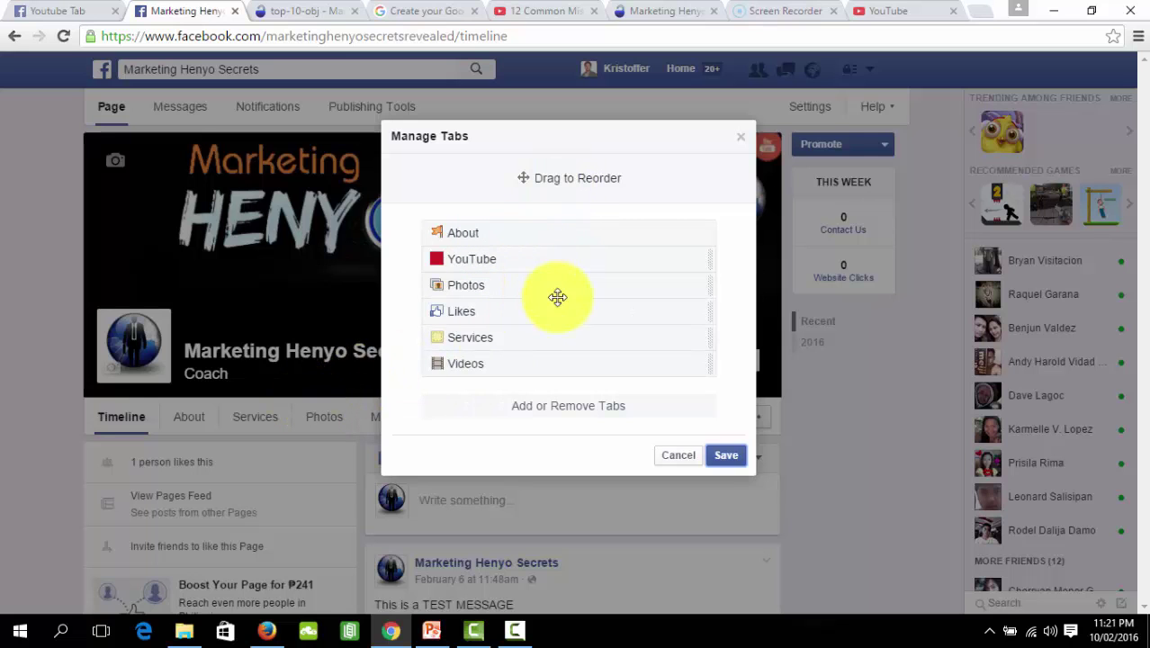
click(727, 459)
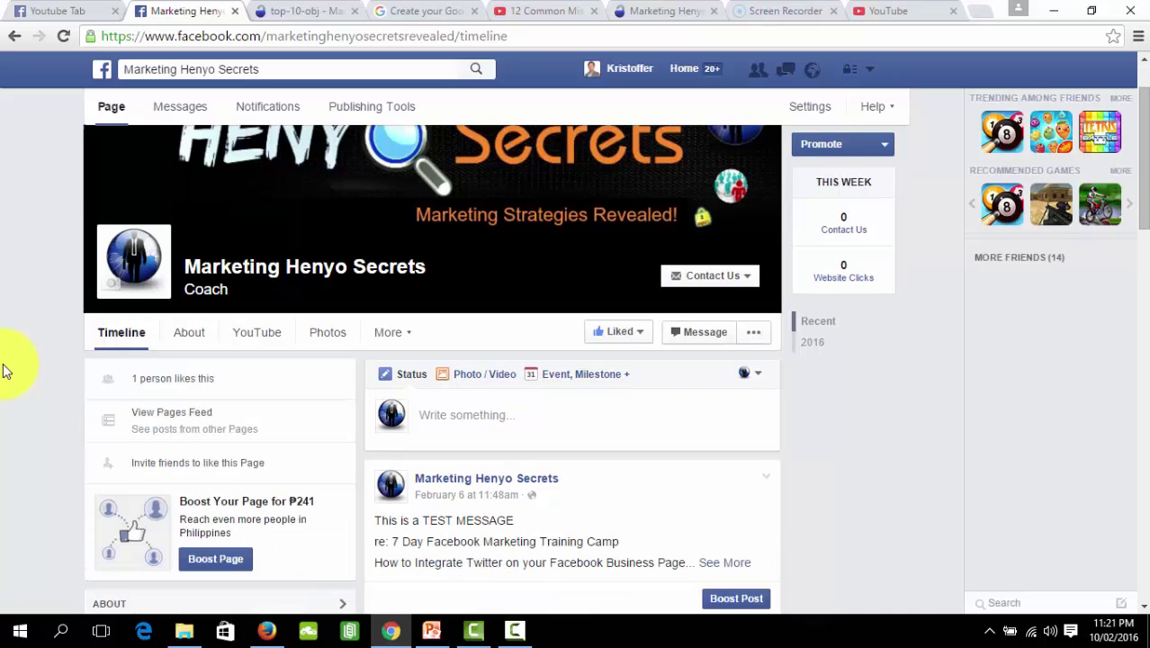
- Check the YouTube tab and Apps section on the Timeline, then go to the page's General settings
click(259, 338)
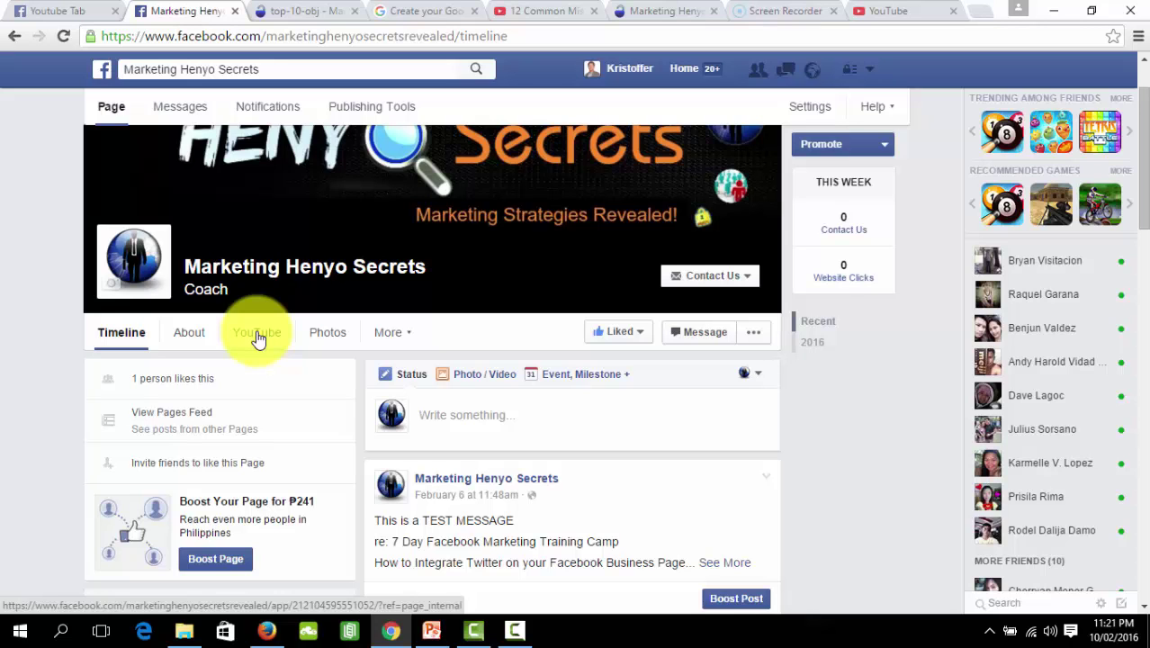
scroll(3, 283, down, 3)
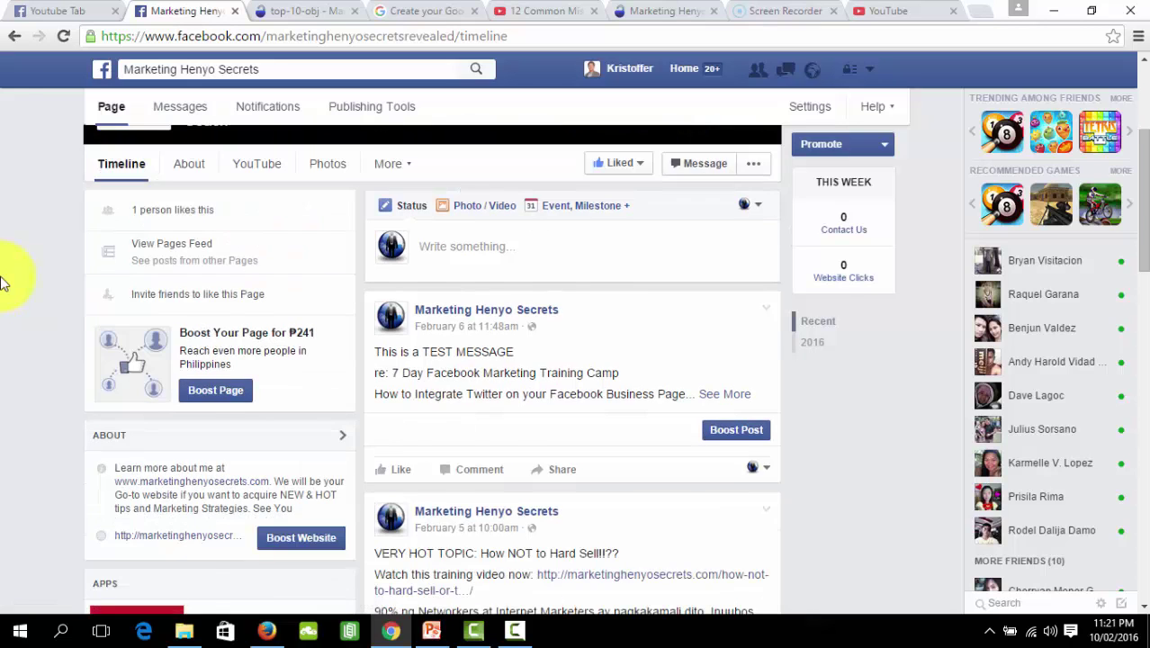
scroll(3, 282, down, 2)
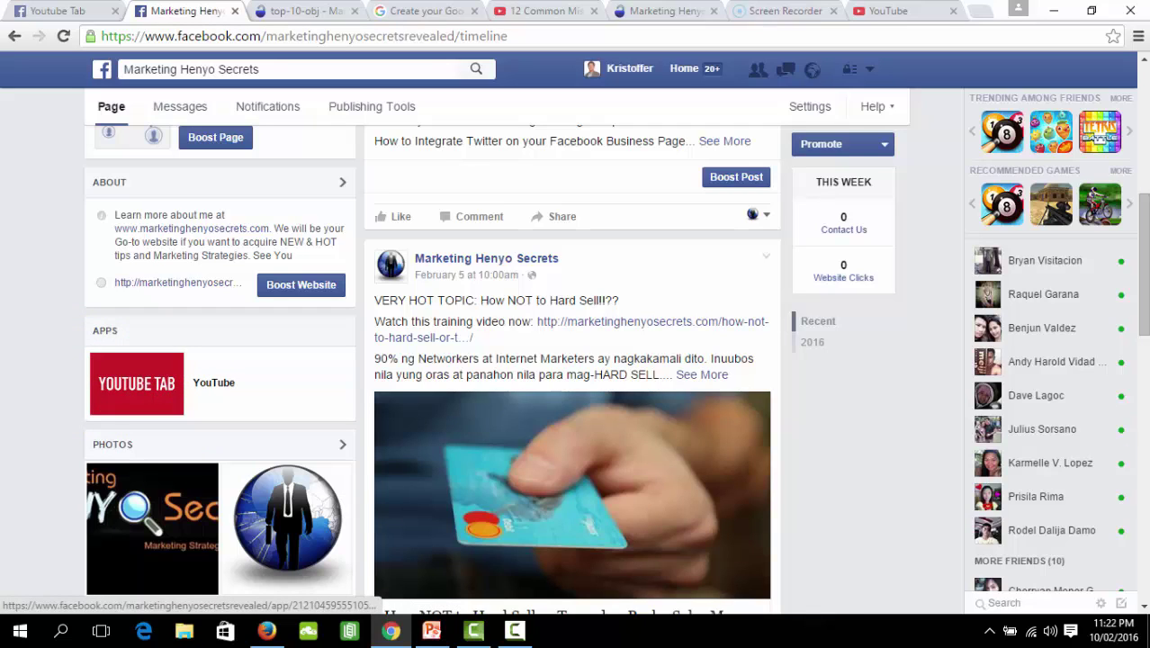
click(810, 106)
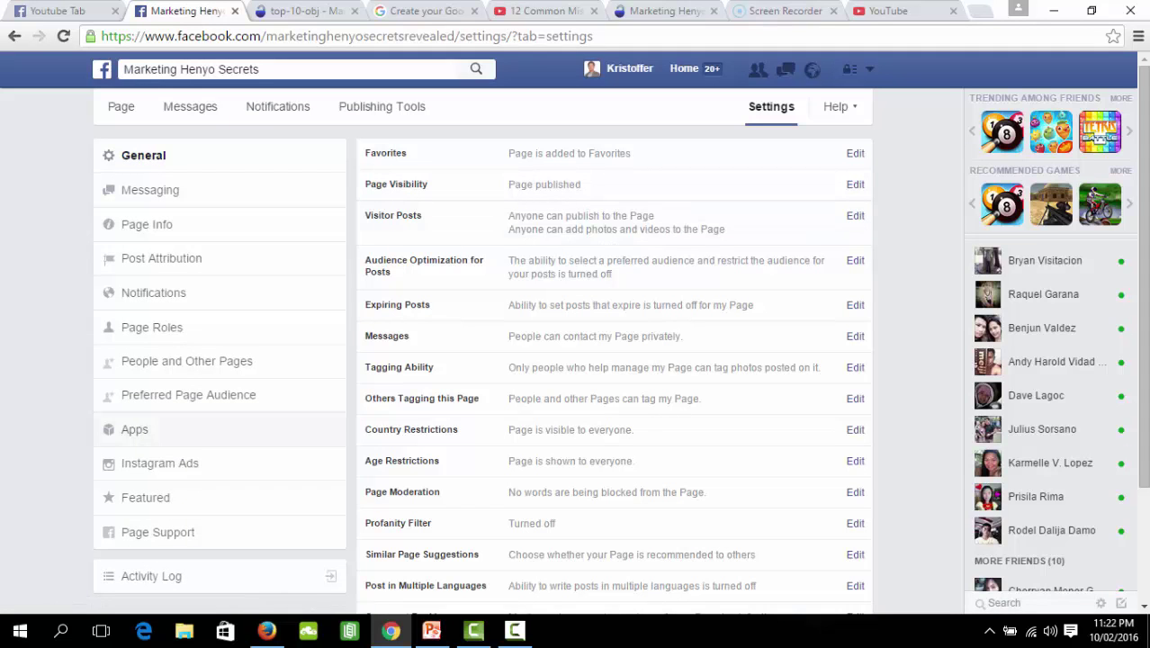
- Show the page's Apps and open Edit Settings for the Youtube Tab app
click(135, 429)
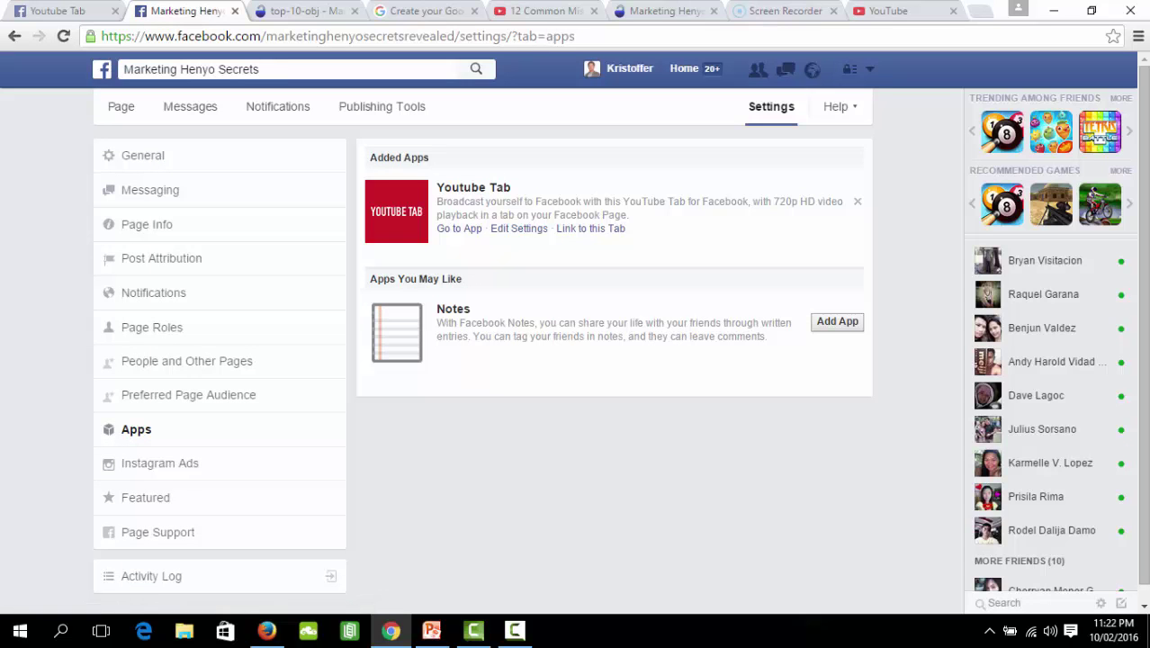
key(Return)
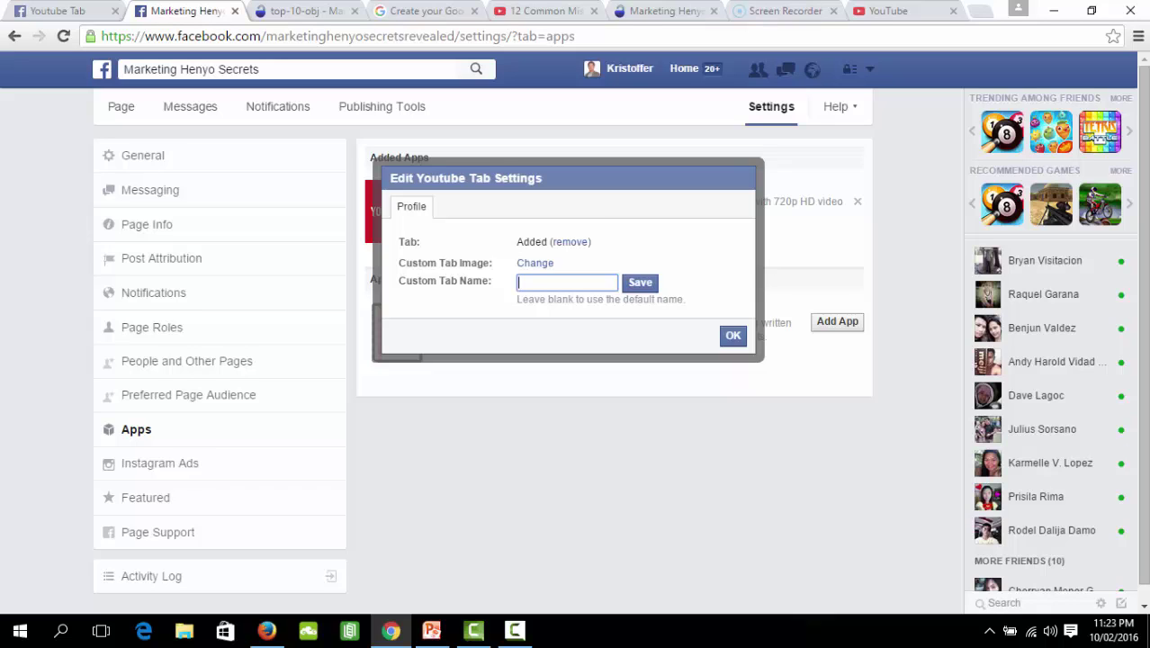
- Save 'FREE Trainings' as the Custom Tab Name, then go to change the Custom Tab Image
text(FREE )
text(Trainings)
click(650, 283)
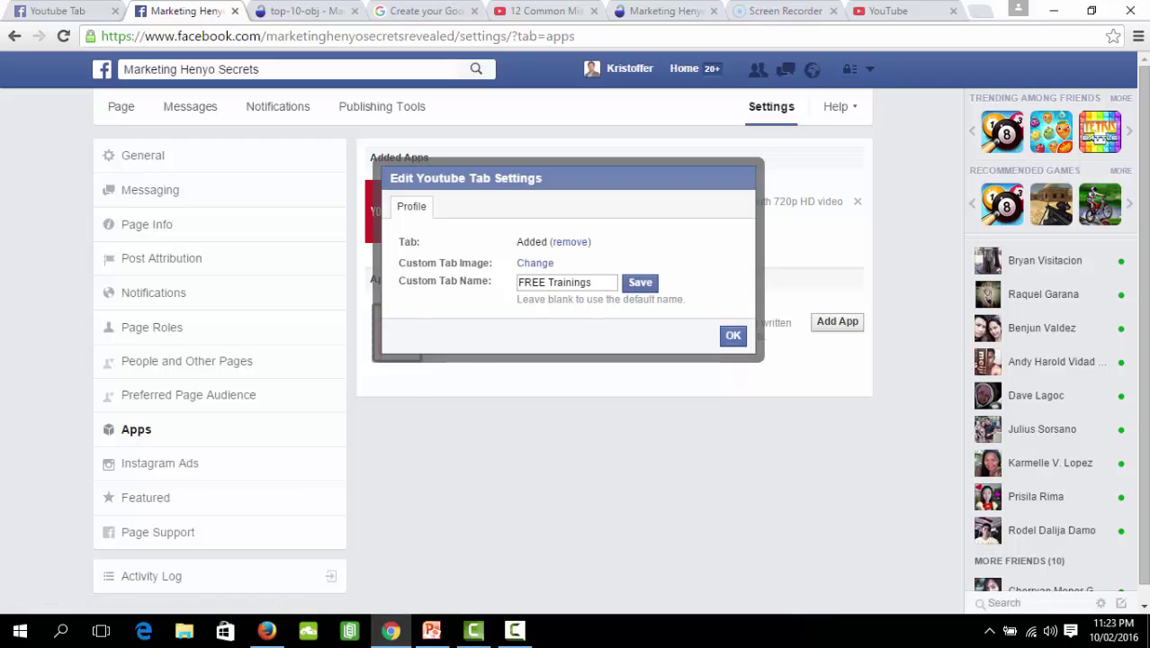
key(Return)
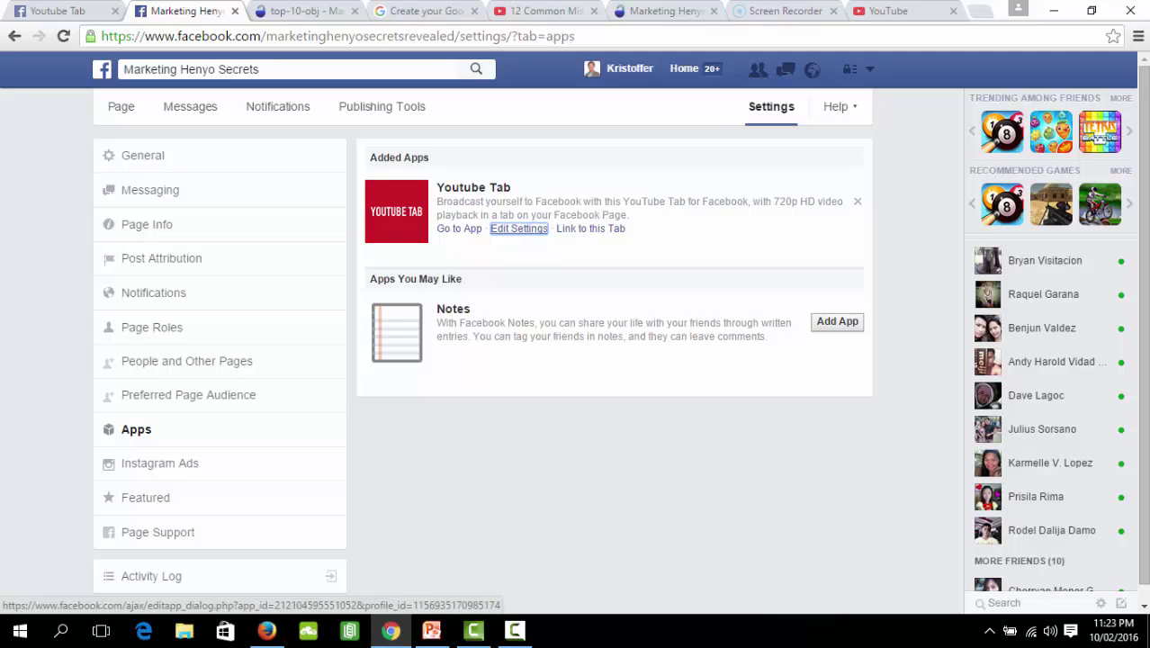
click(519, 229)
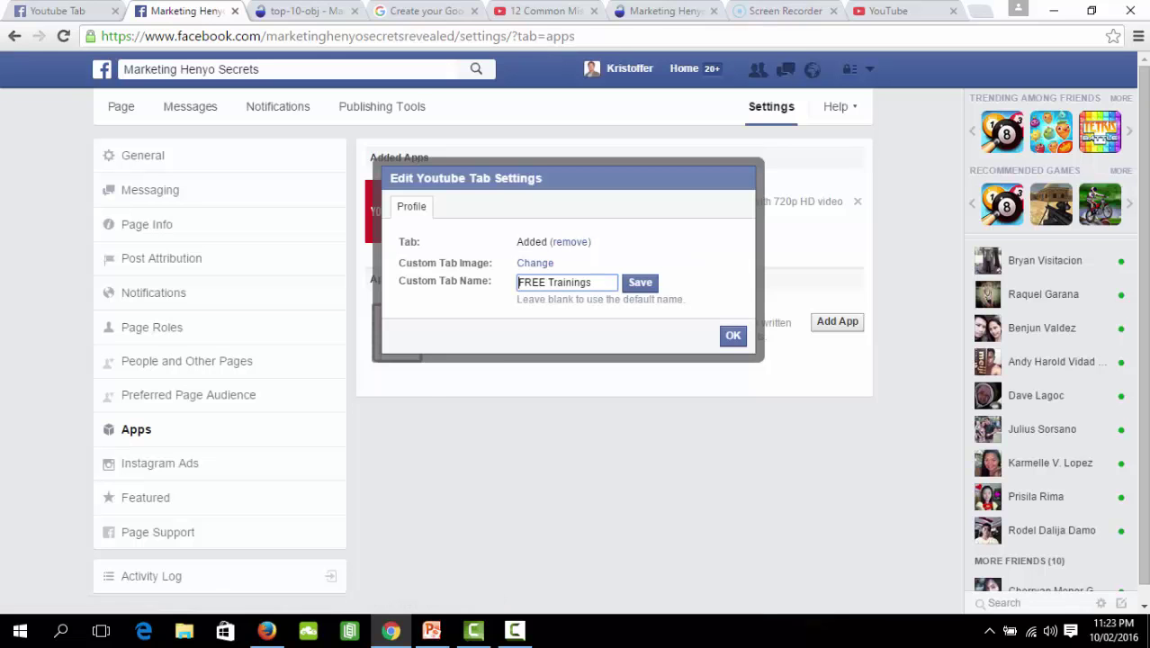
click(534, 263)
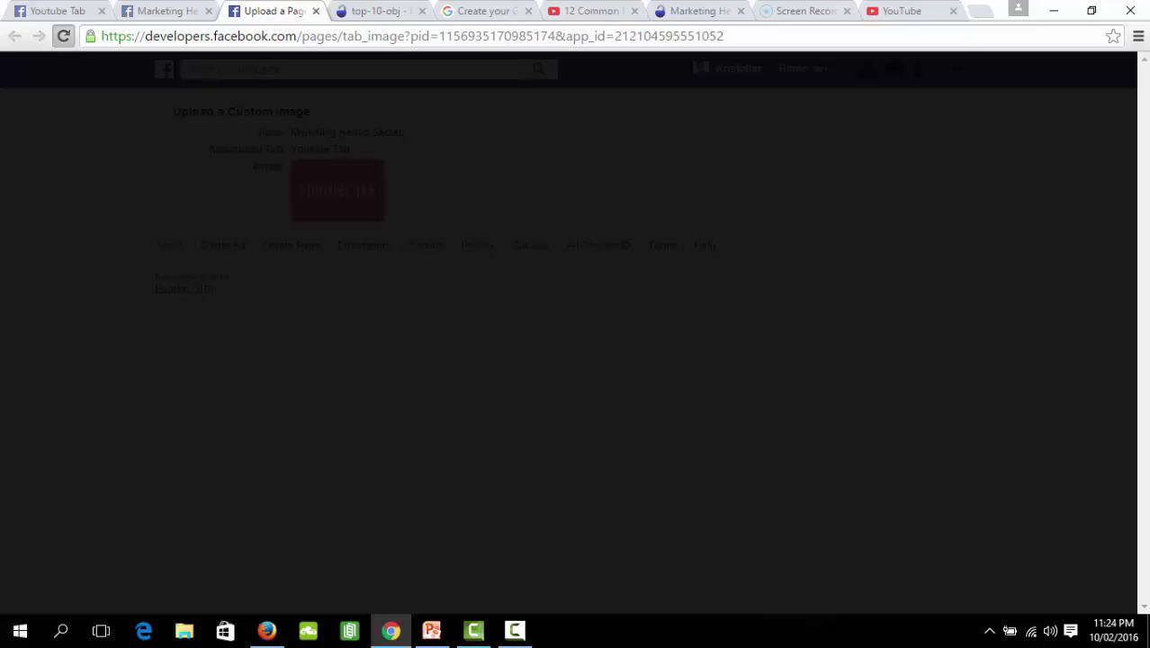
- Reload the Upload a Custom Image page and edit the current tab image
key(F5)
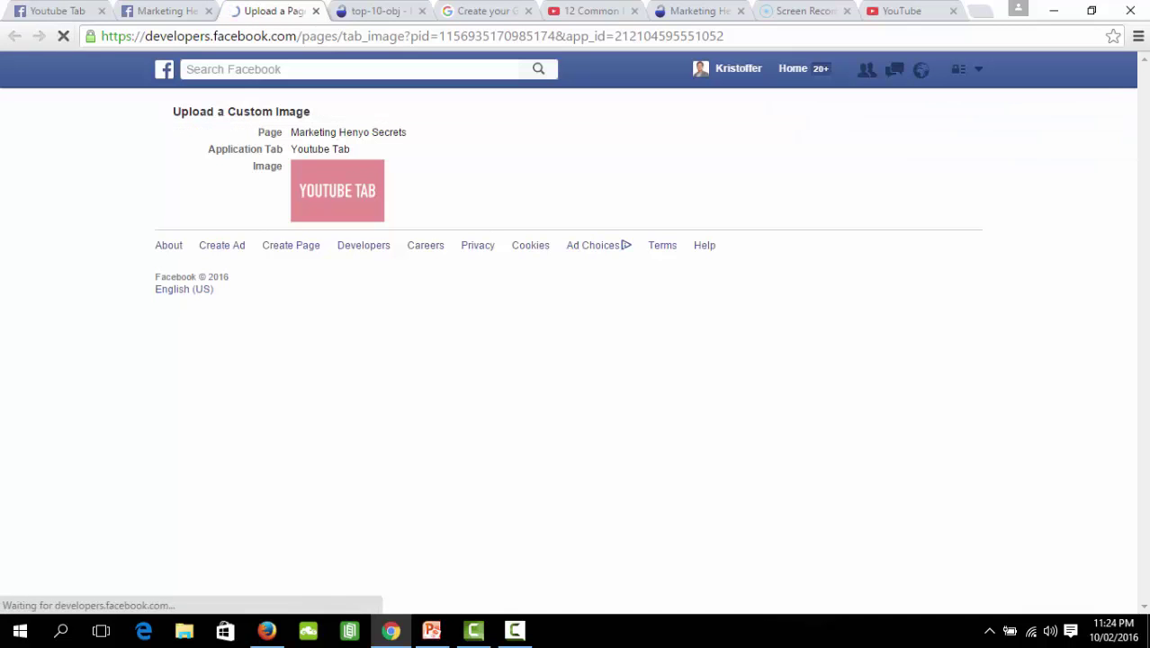
mouse_move(364, 168)
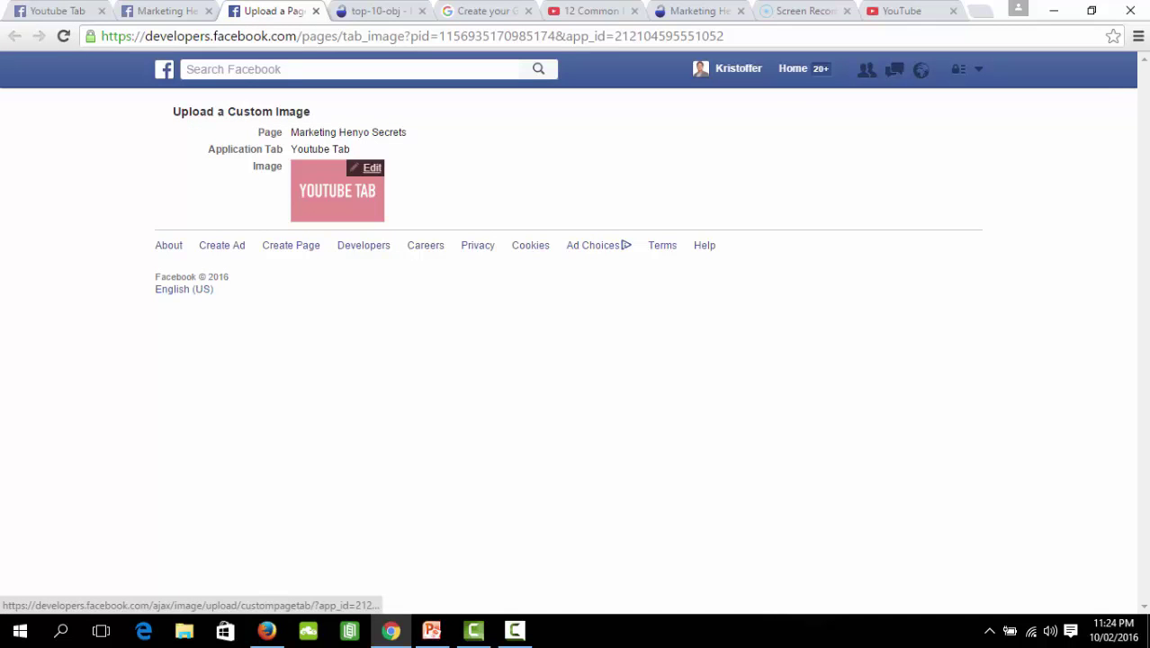
click(367, 168)
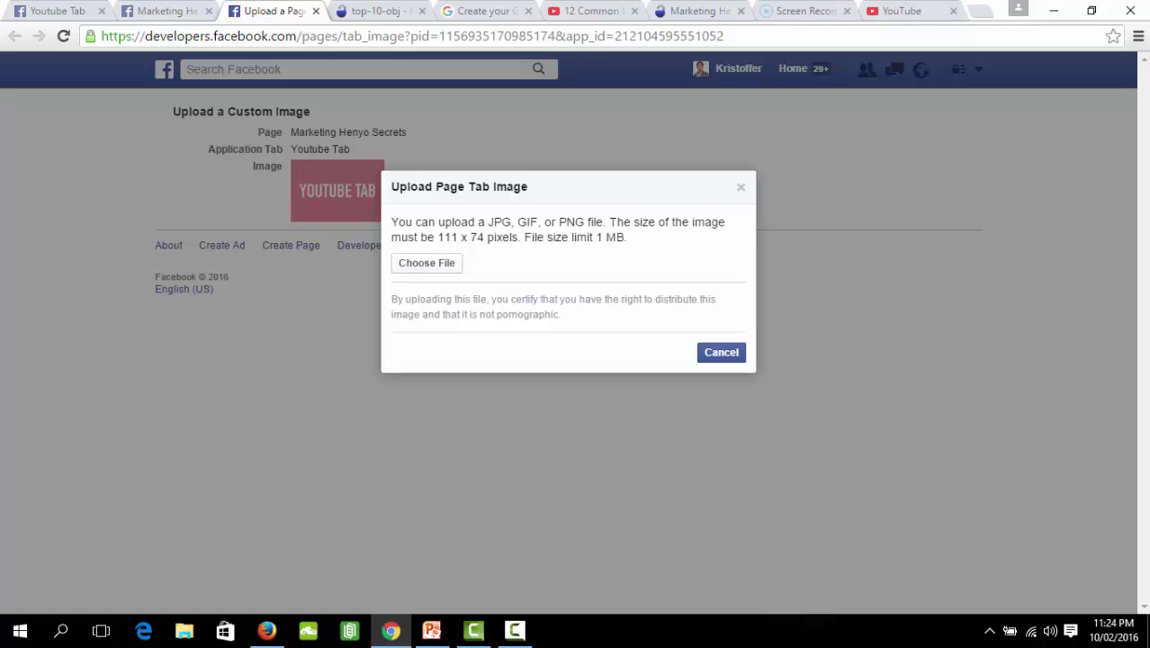
- Note the required 111 x 74 pixel size and open the file picker for the tab image
drag(436, 237, 519, 238)
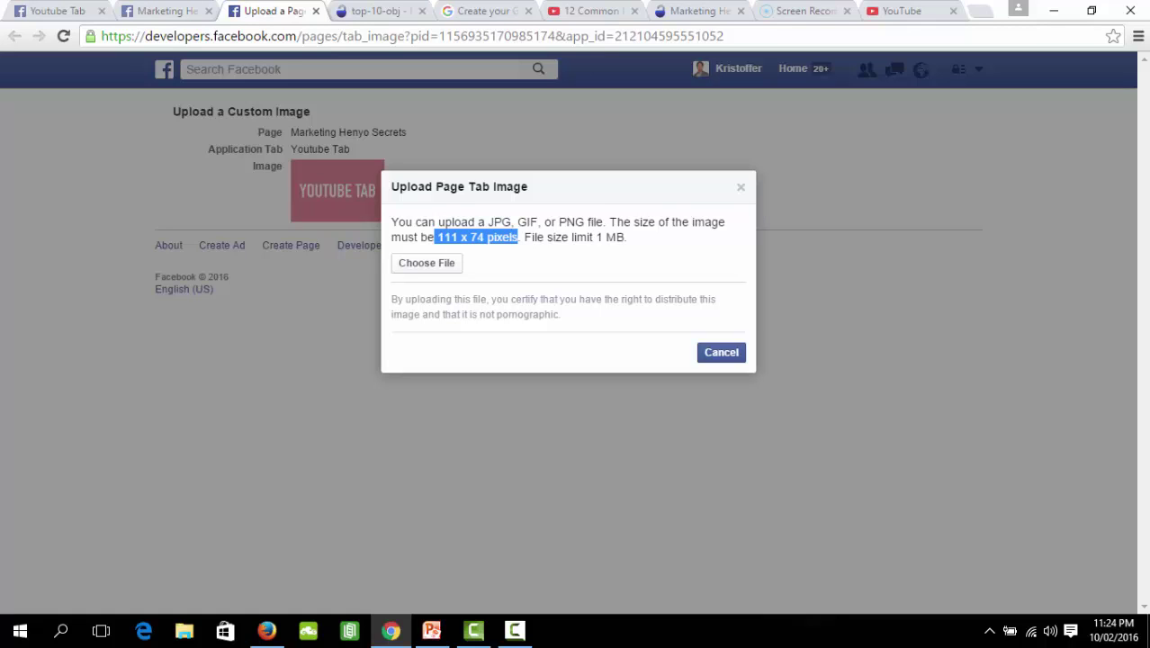
click(518, 238)
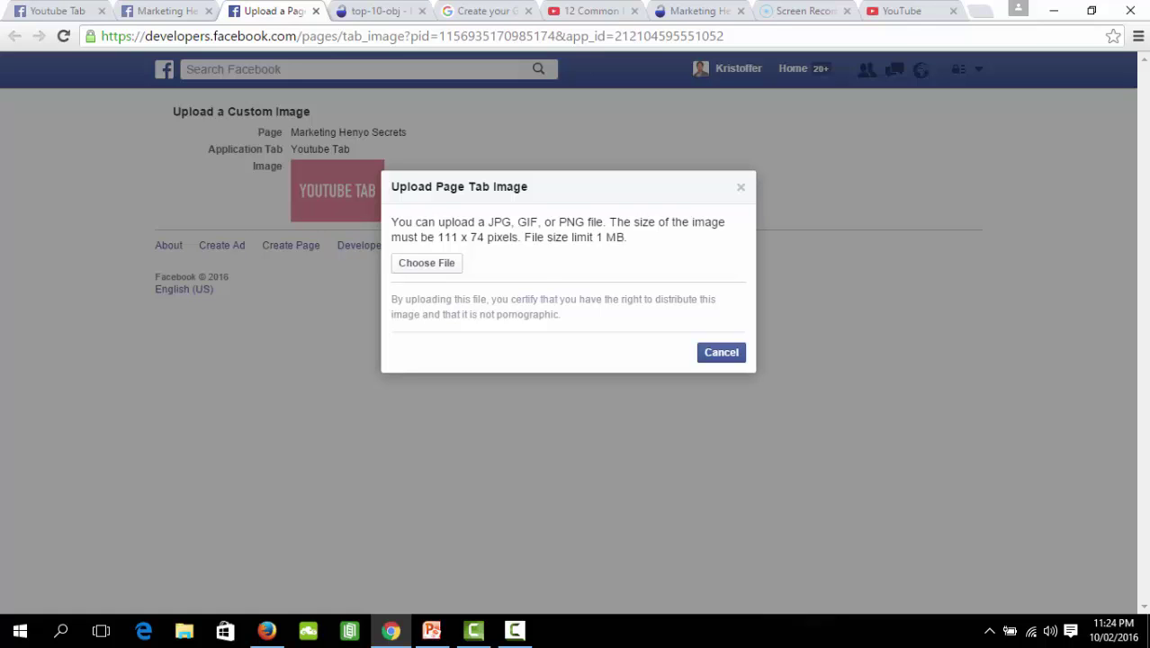
click(427, 263)
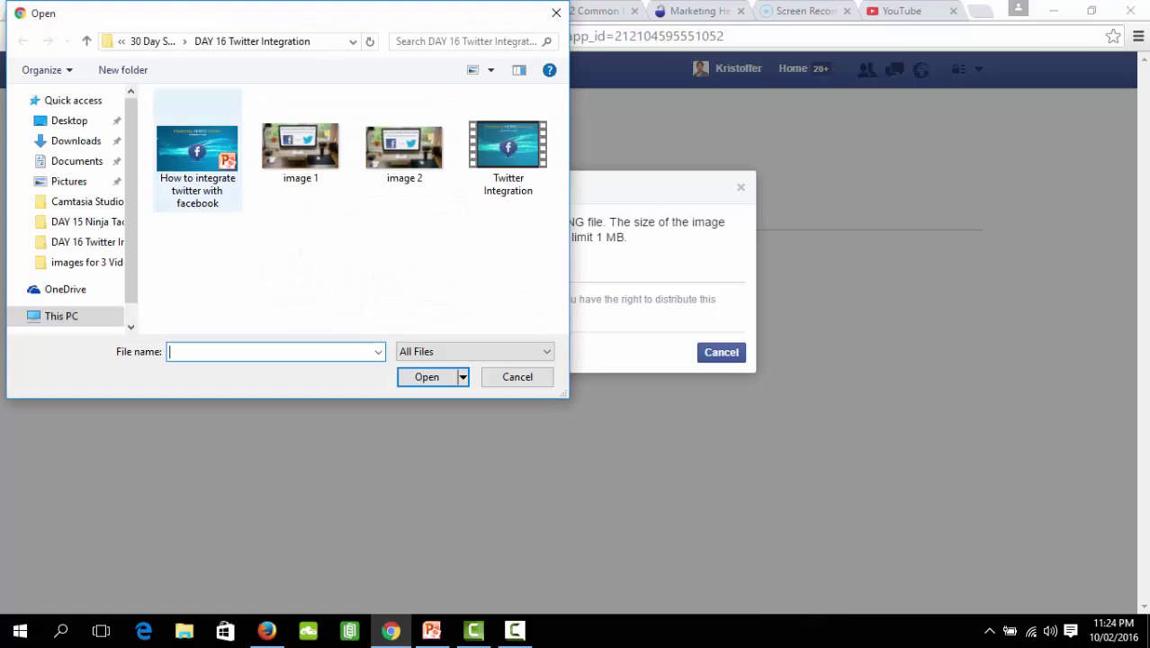
- Browse the Desktop folders in the Open dialog looking for the tab image
click(69, 120)
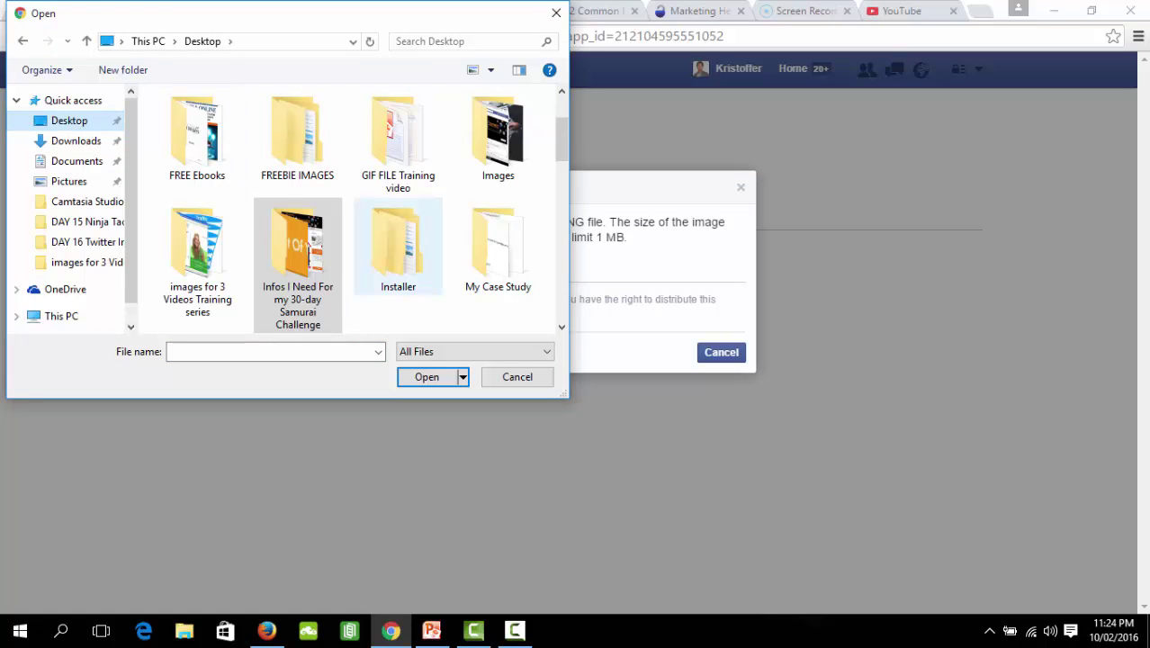
click(309, 245)
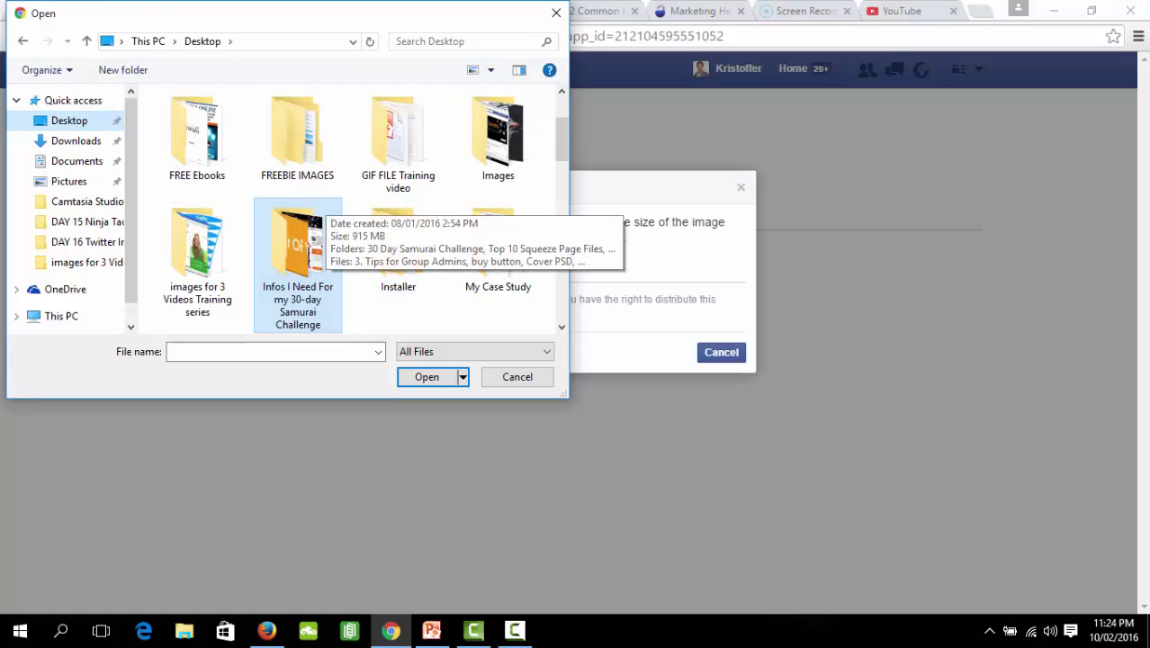
scroll(309, 245, down, 1)
scroll(309, 216, down, 3)
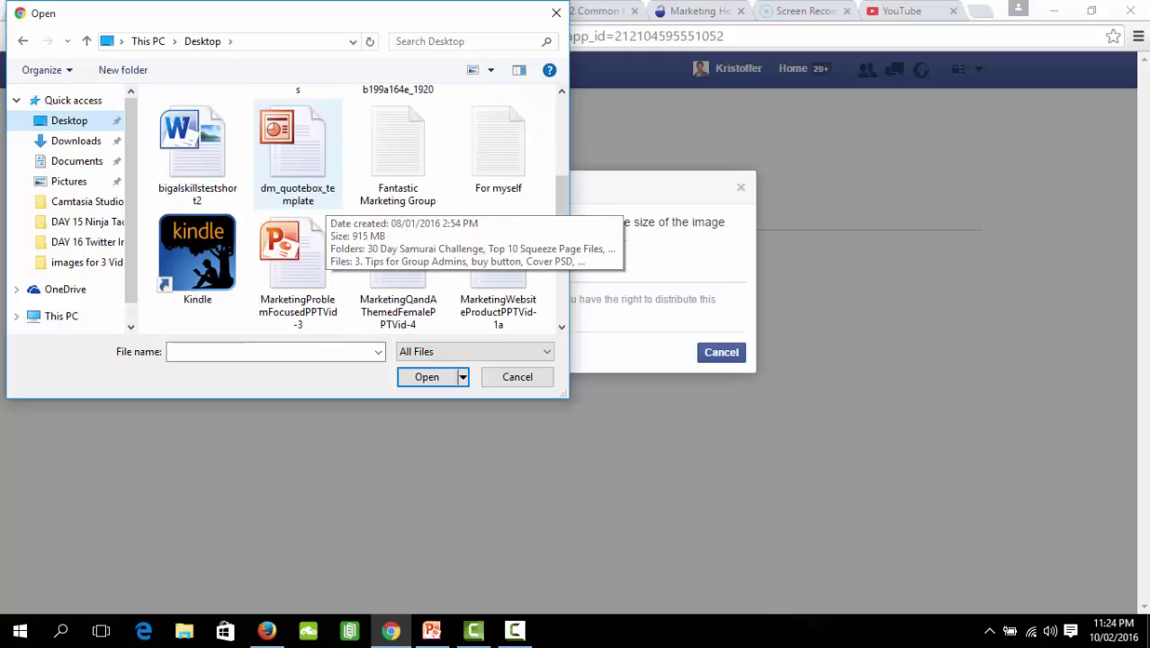
scroll(309, 216, down, 3)
scroll(308, 216, down, 1)
scroll(301, 202, down, 1)
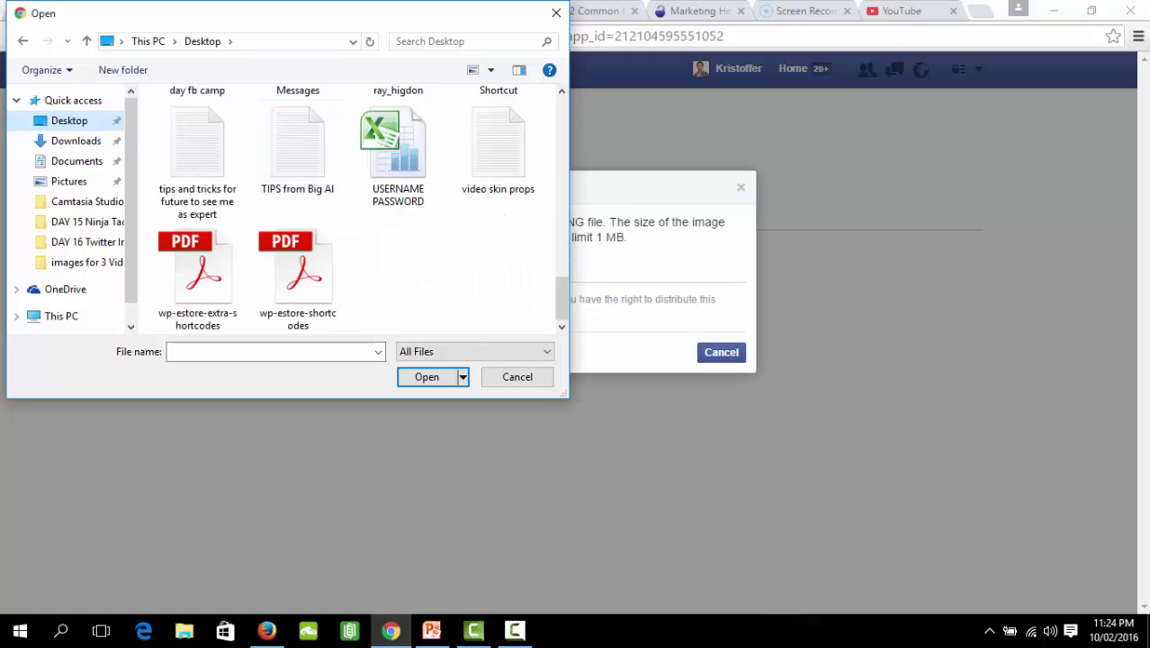
scroll(301, 202, up, 2)
scroll(301, 202, up, 3)
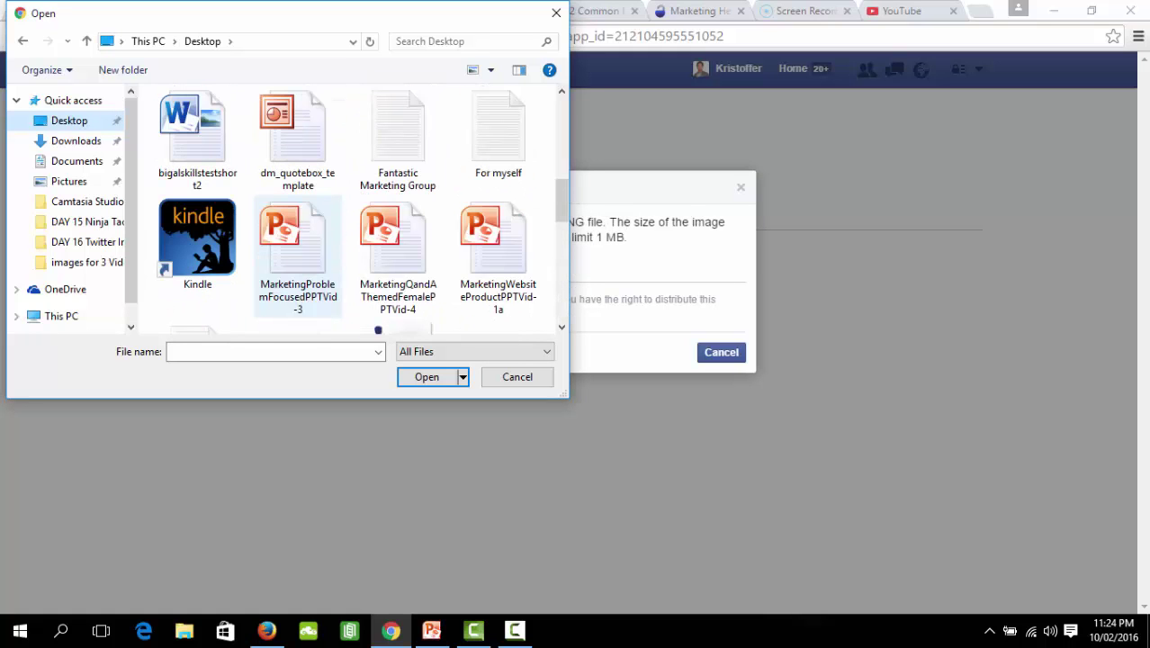
scroll(302, 205, up, 3)
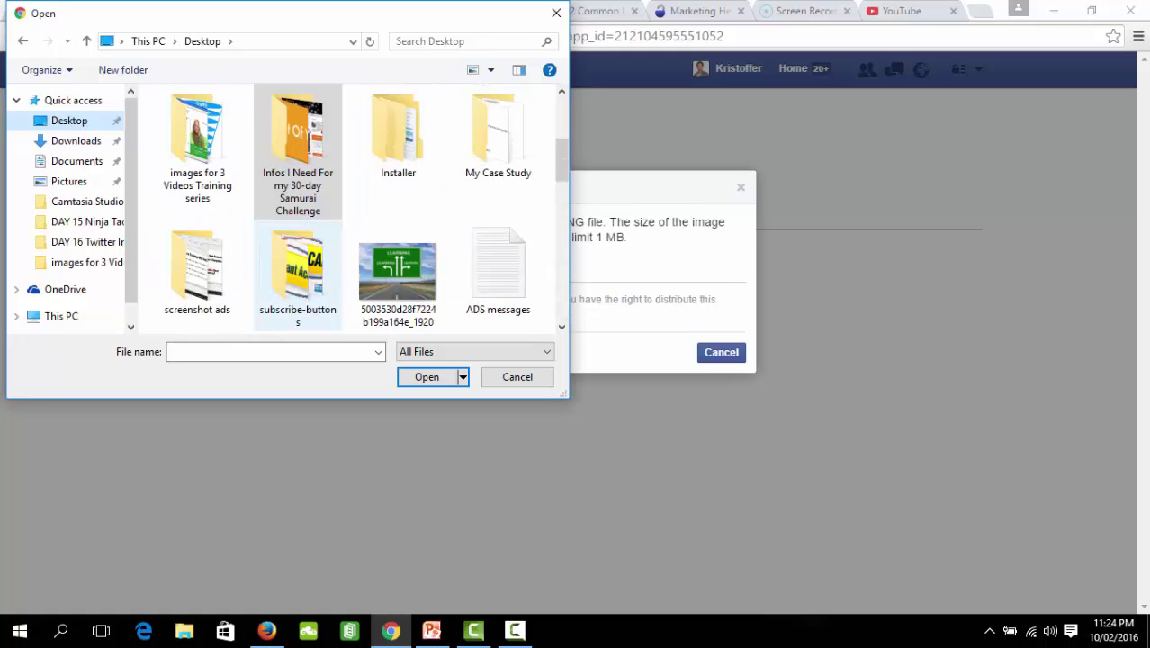
click(297, 148)
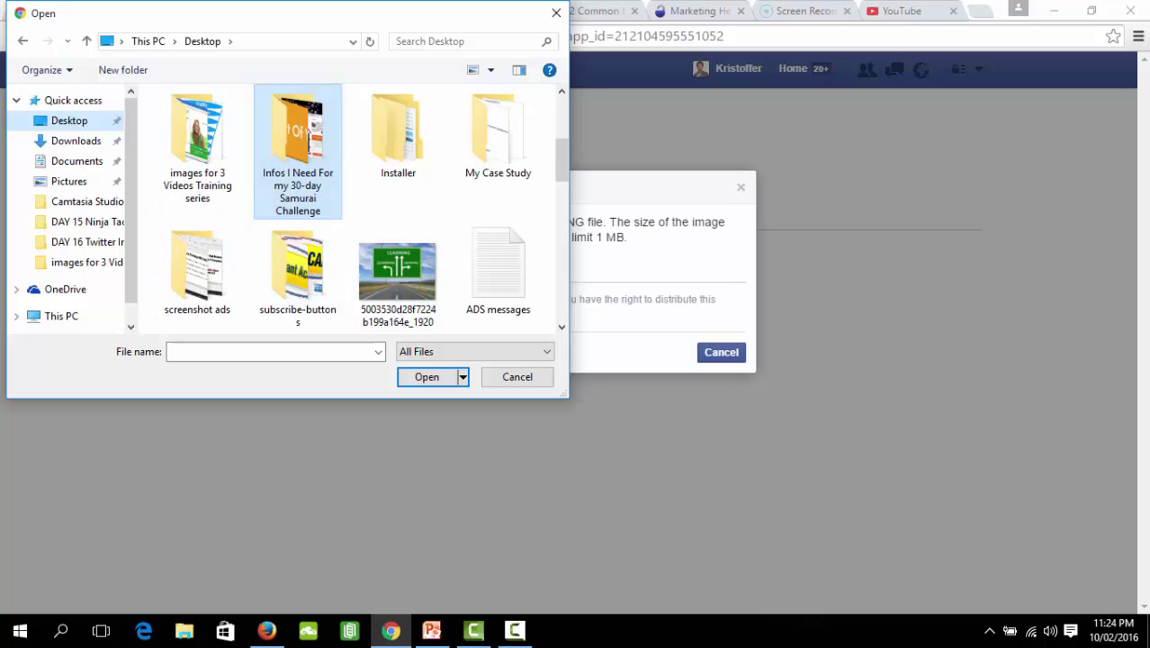
- Open the 7 DAY FB Camp folder and select youtube_thumbnail
scroll(279, 216, down, 2)
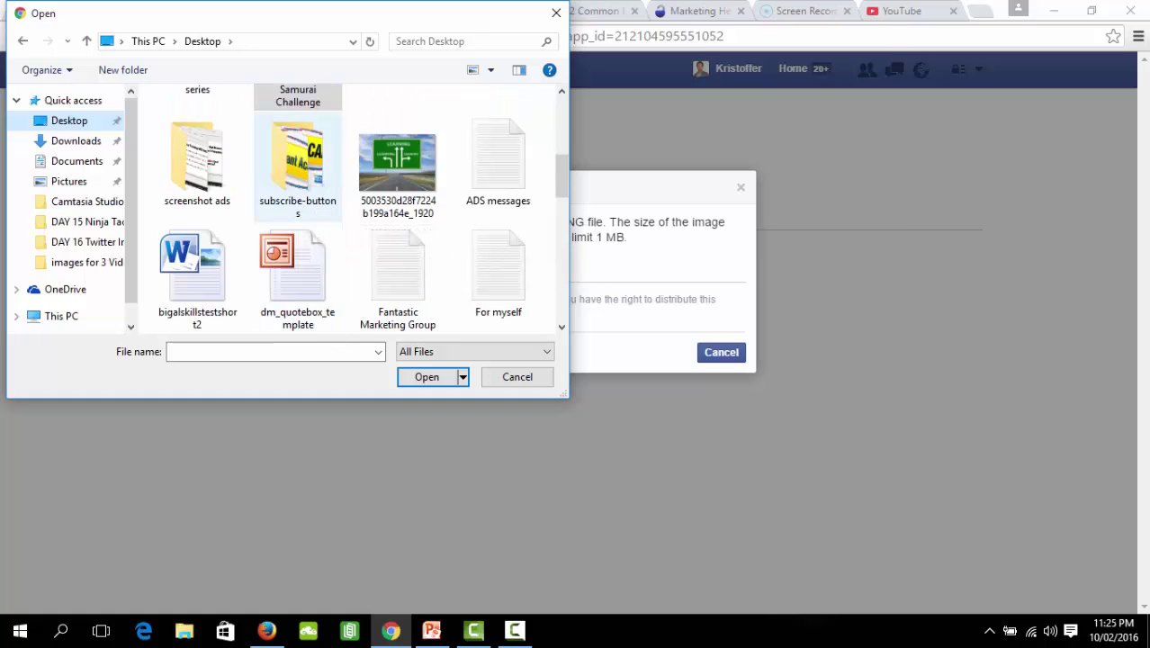
scroll(279, 216, up, 2)
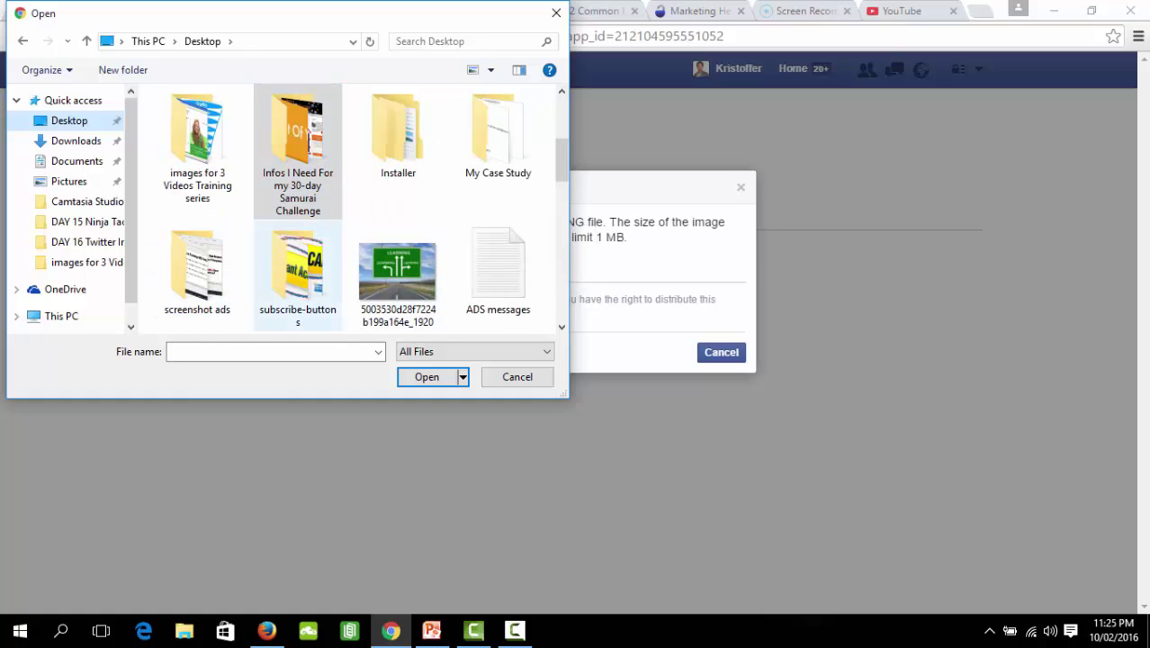
scroll(298, 270, up, 1)
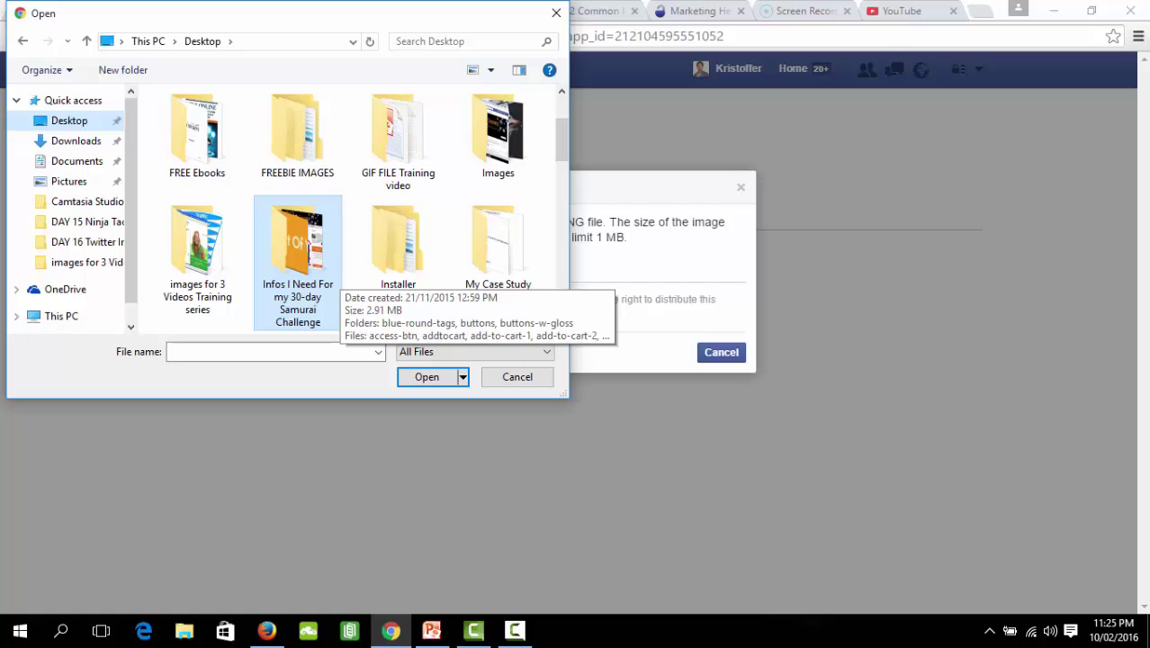
scroll(308, 243, up, 1)
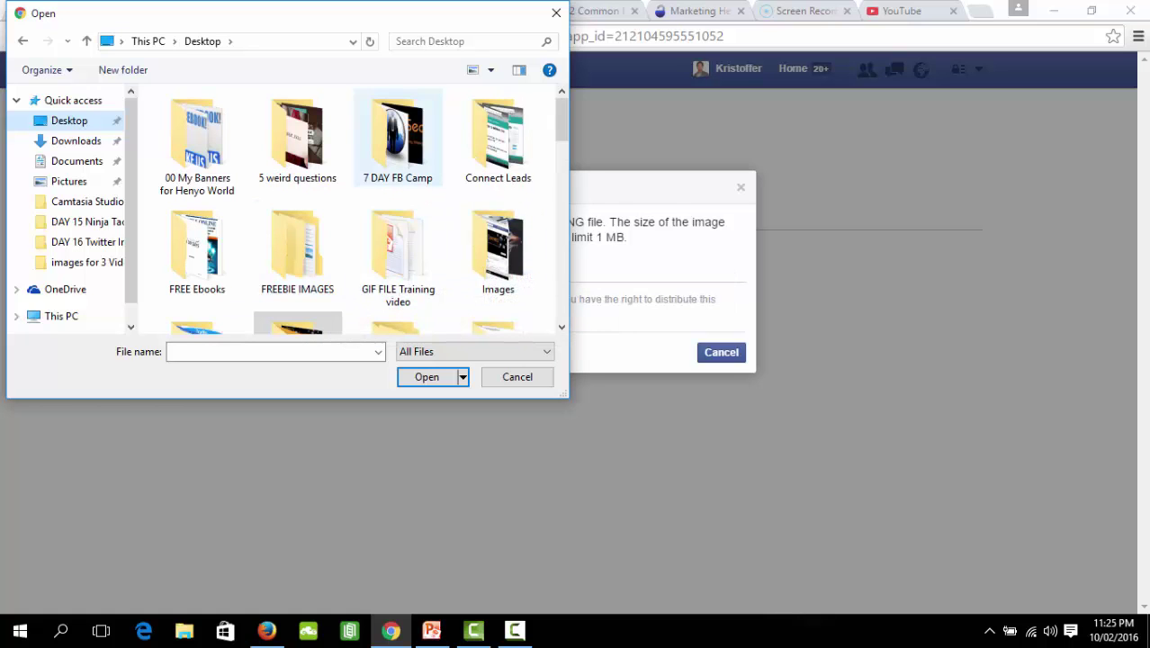
double_click(397, 135)
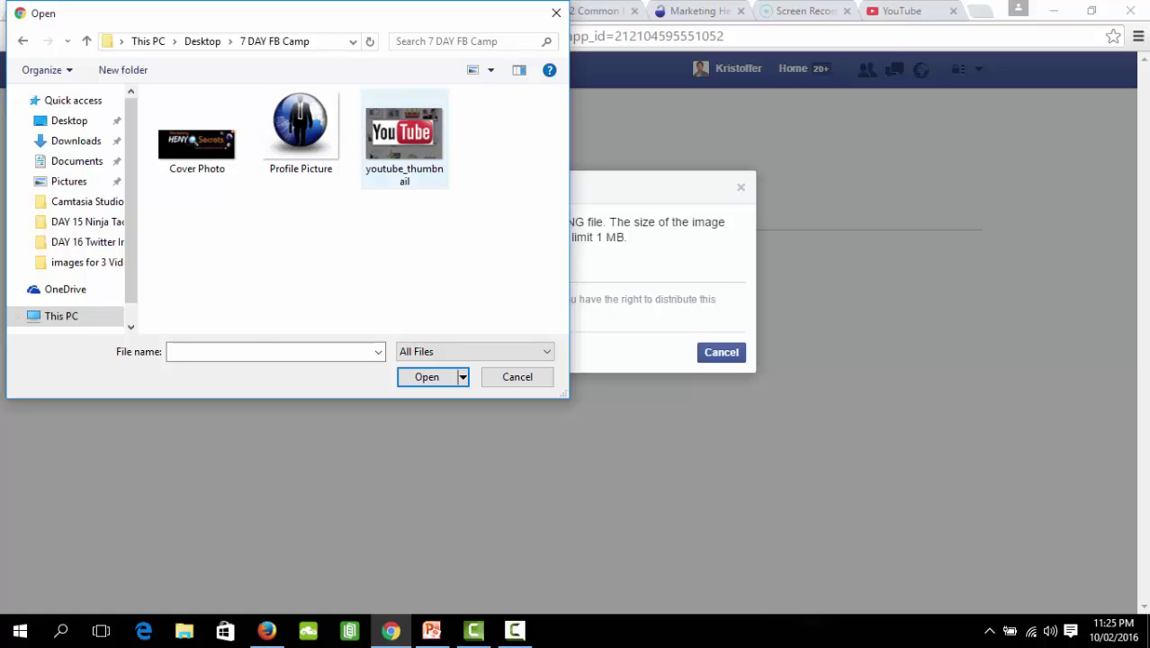
click(404, 135)
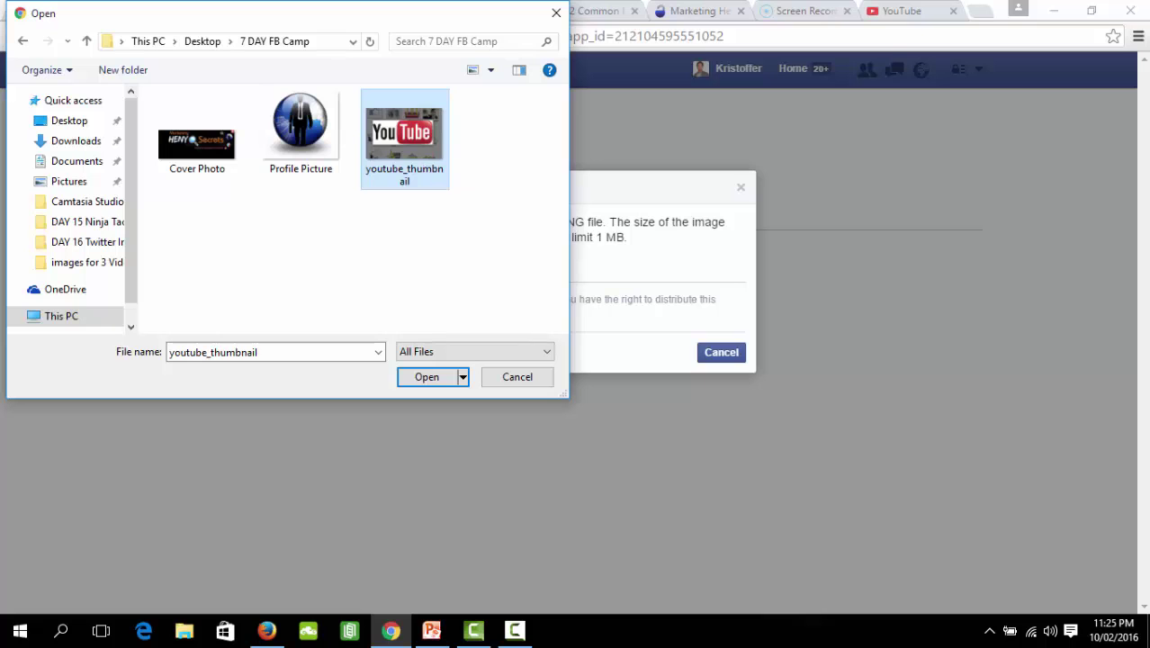
- Upload youtube_thumbnail as the tab image, confirm the Youtube Tab settings, and view the page Timeline
click(427, 376)
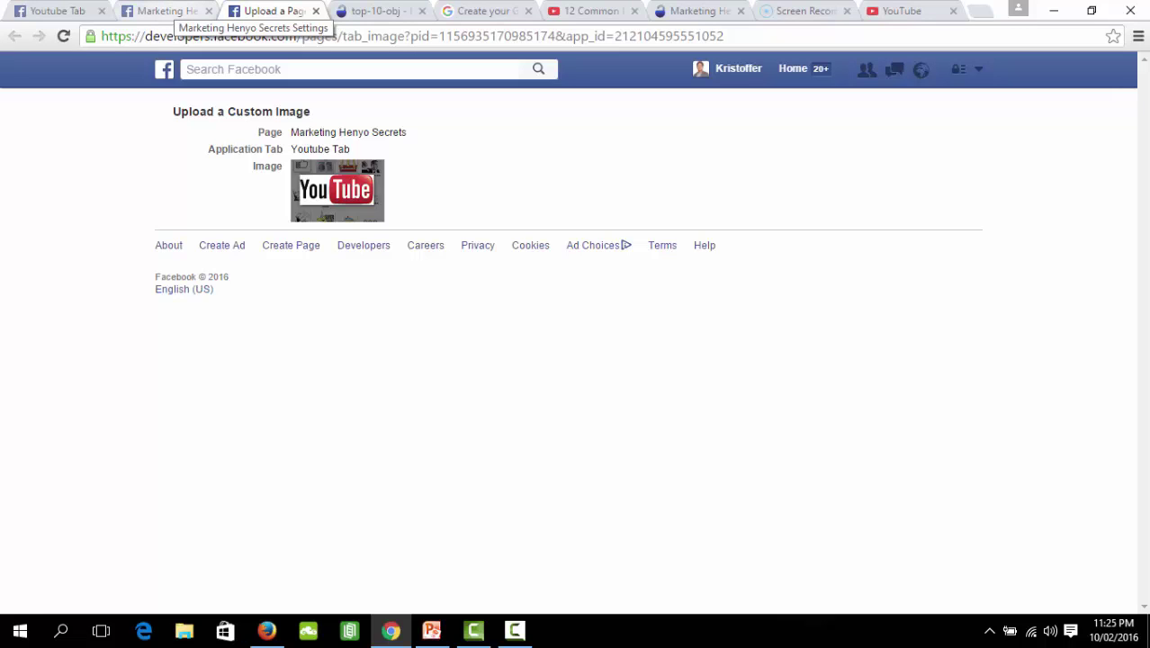
click(166, 11)
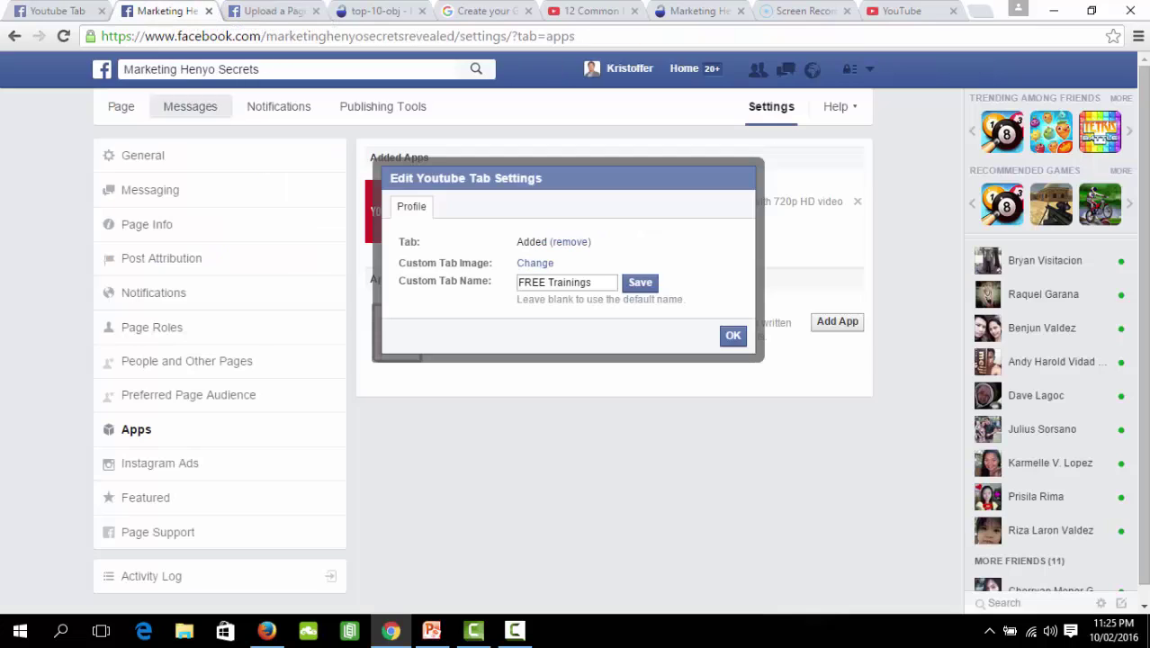
click(734, 335)
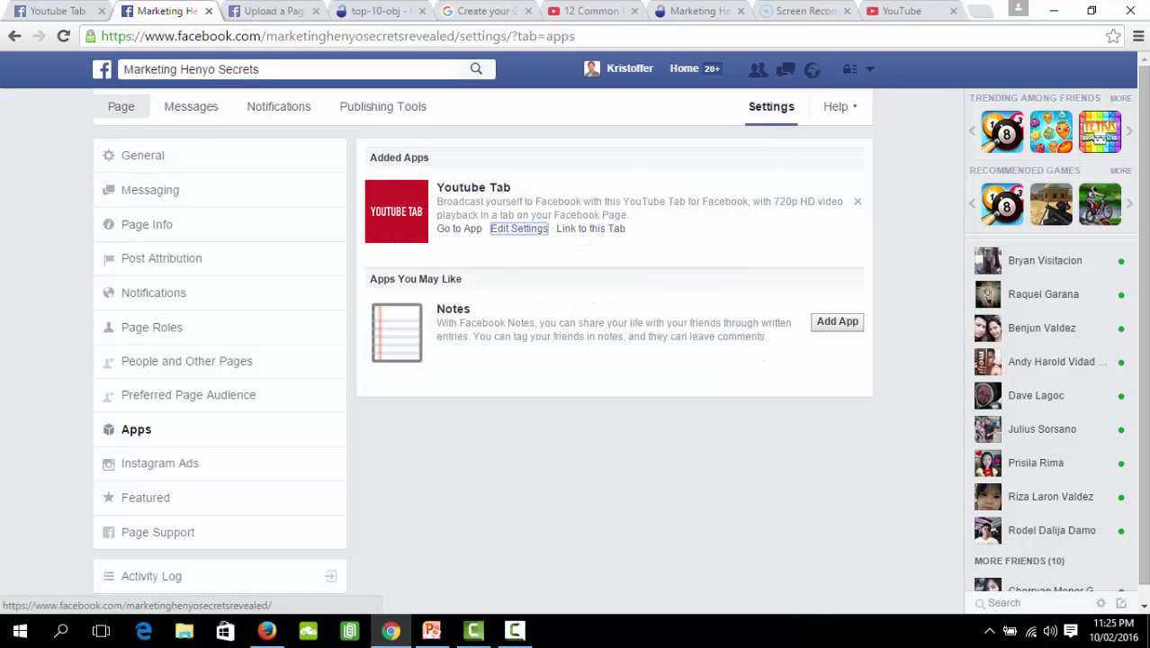
click(120, 106)
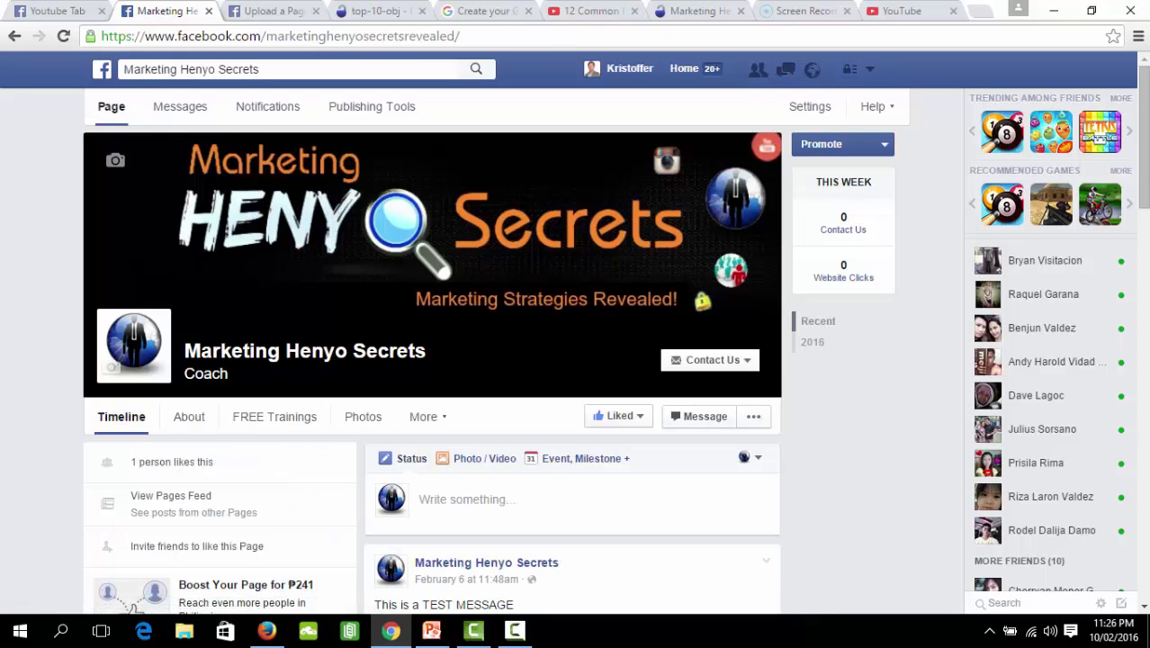
scroll(432, 360, down, 4)
scroll(572, 360, down, 3)
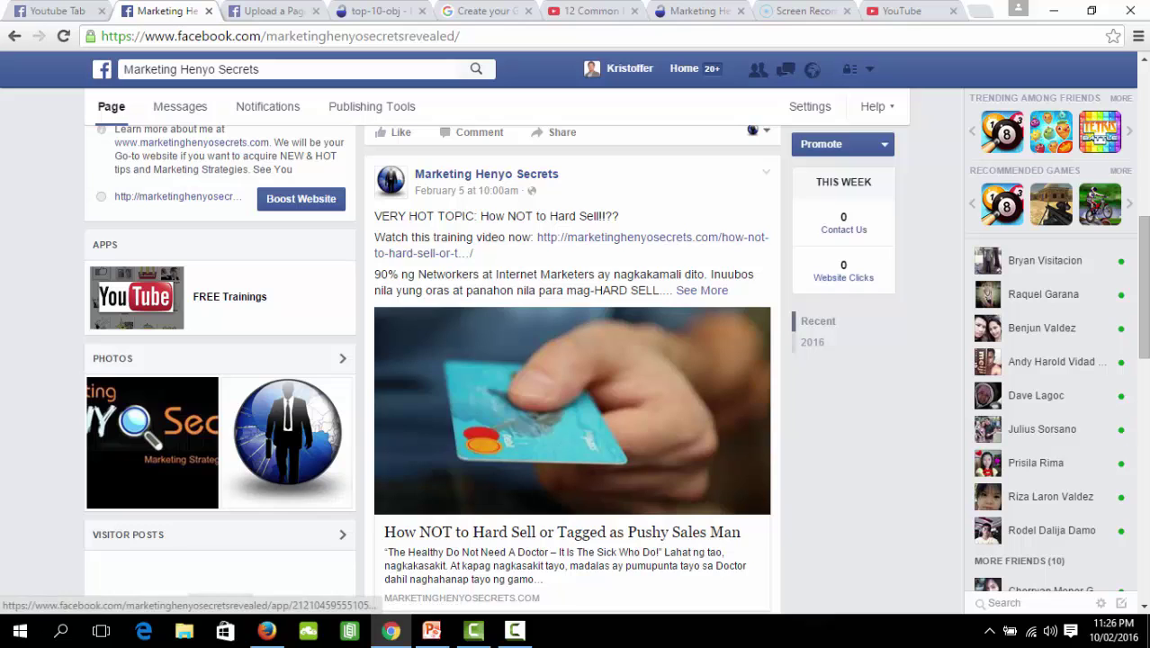
scroll(274, 257, up, 3)
scroll(275, 256, up, 2)
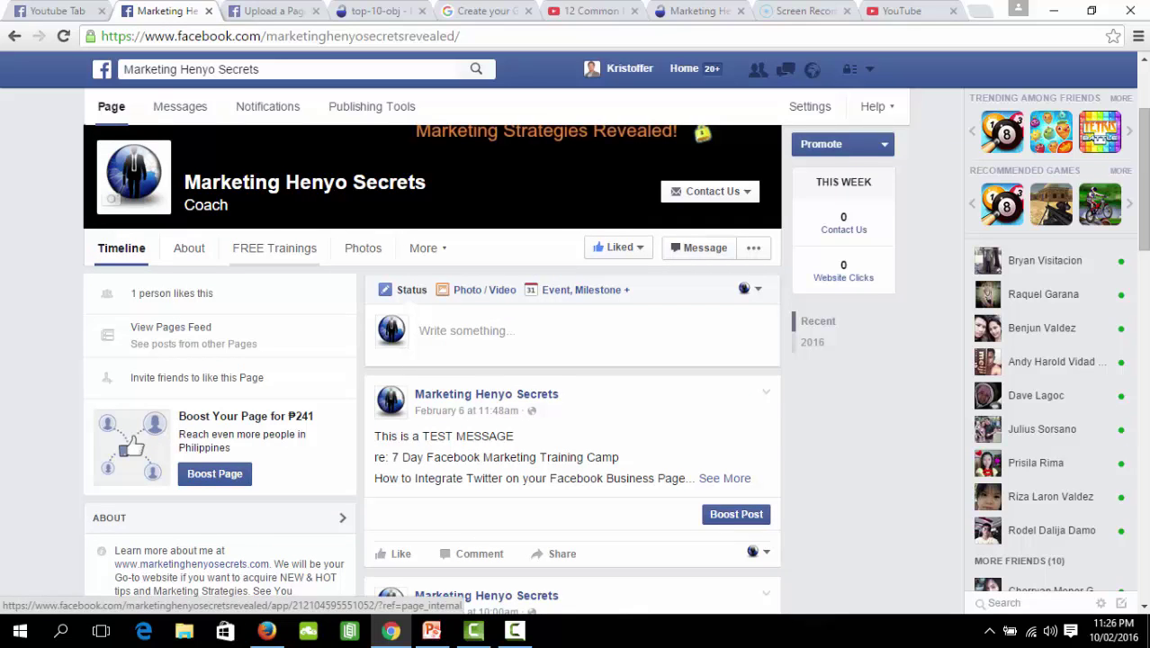
- Open the FREE Trainings tab and browse the featured '12 Common Mistake' video and uploads grid
click(274, 247)
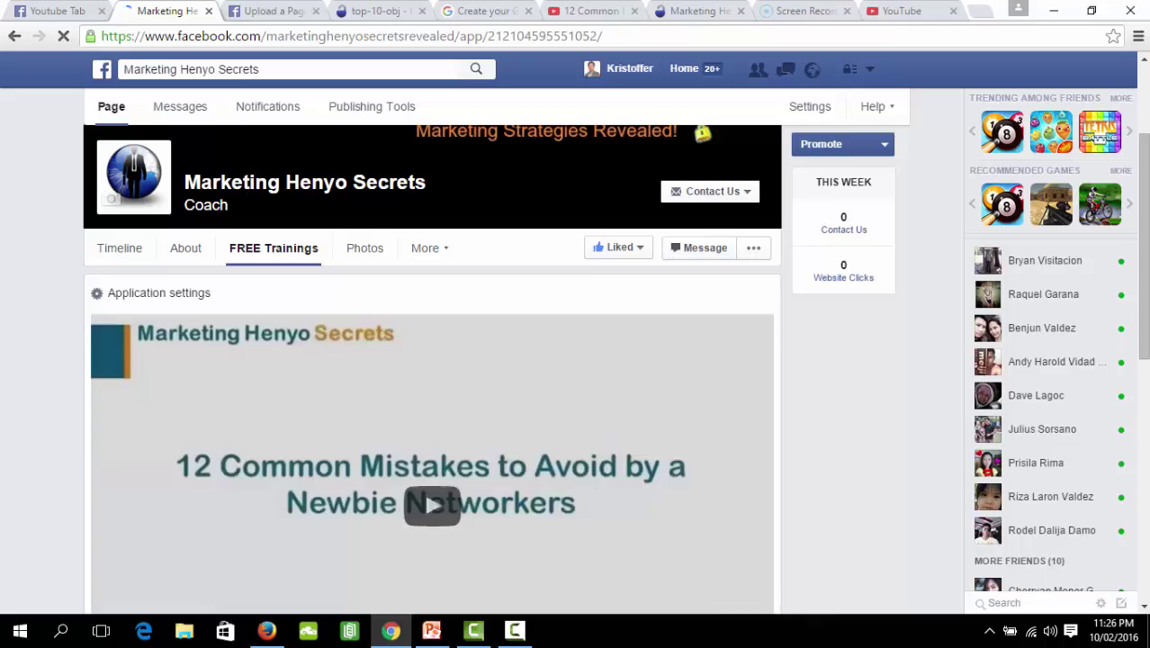
scroll(432, 360, down, 2)
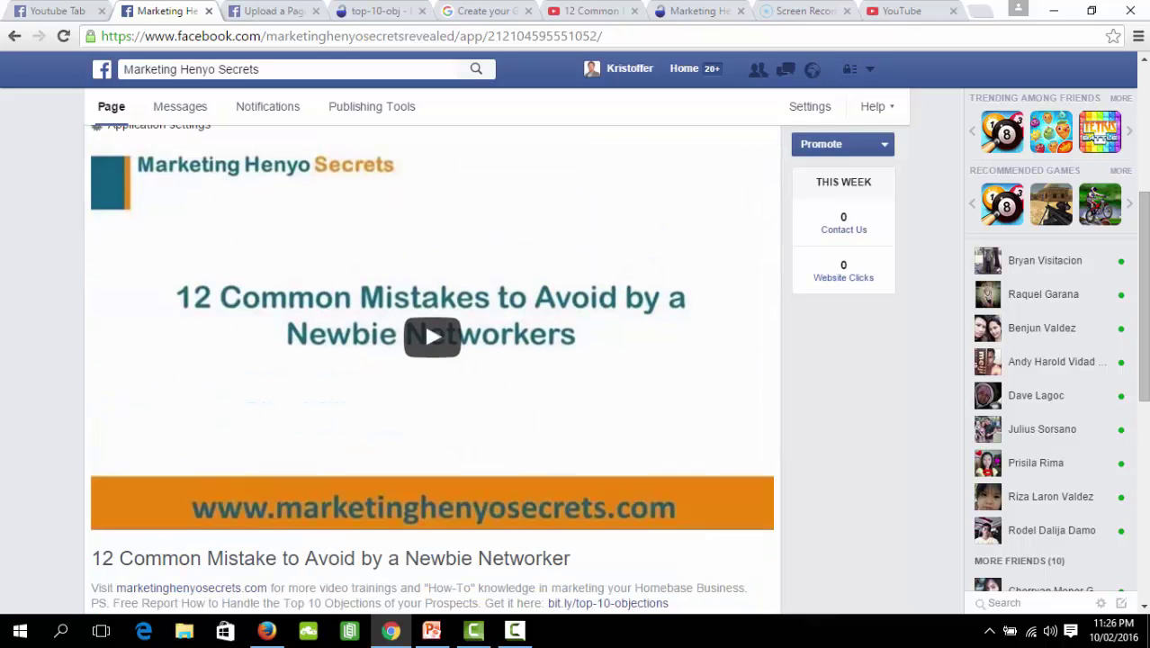
scroll(432, 360, down, 3)
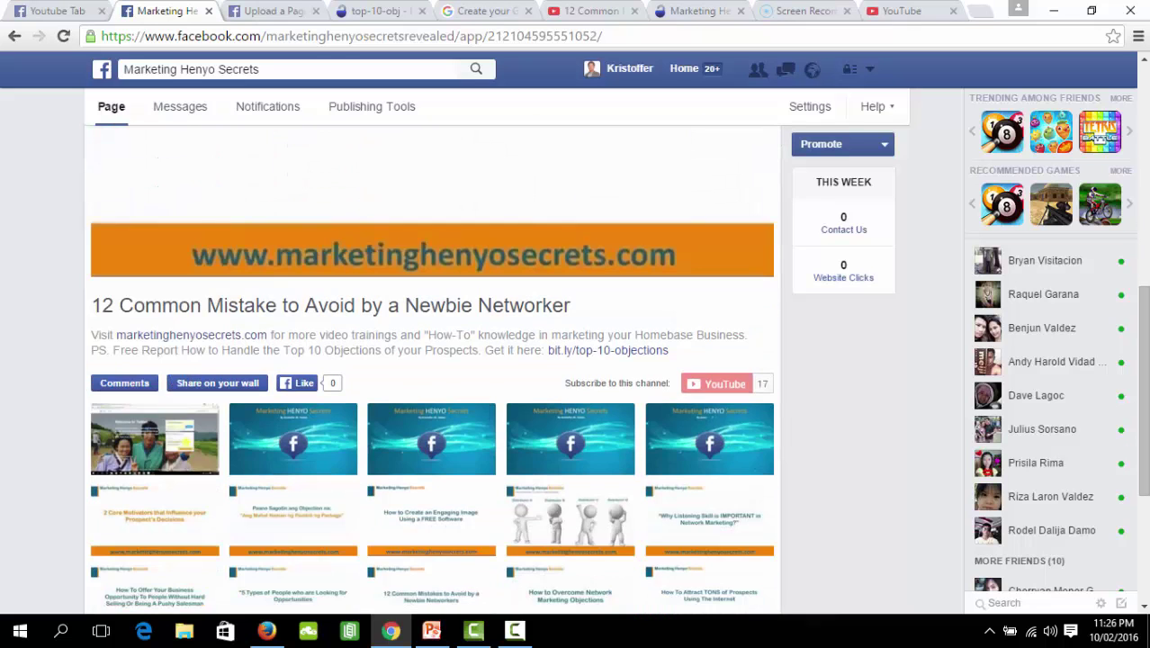
scroll(432, 360, down, 1)
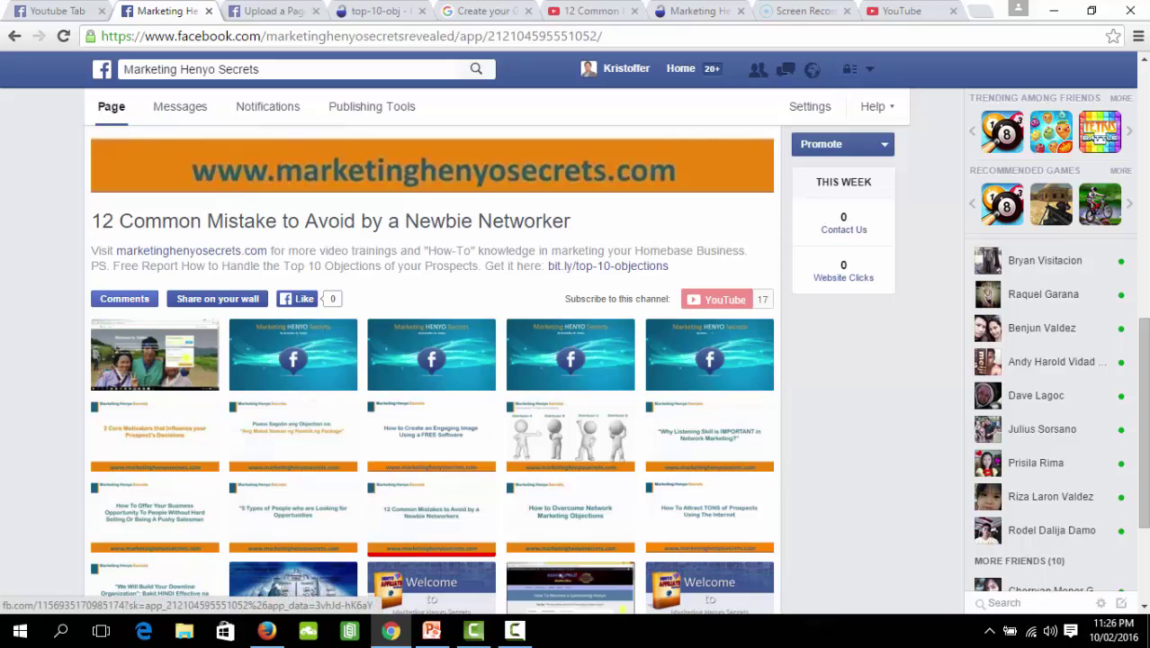
scroll(424, 151, up, 2)
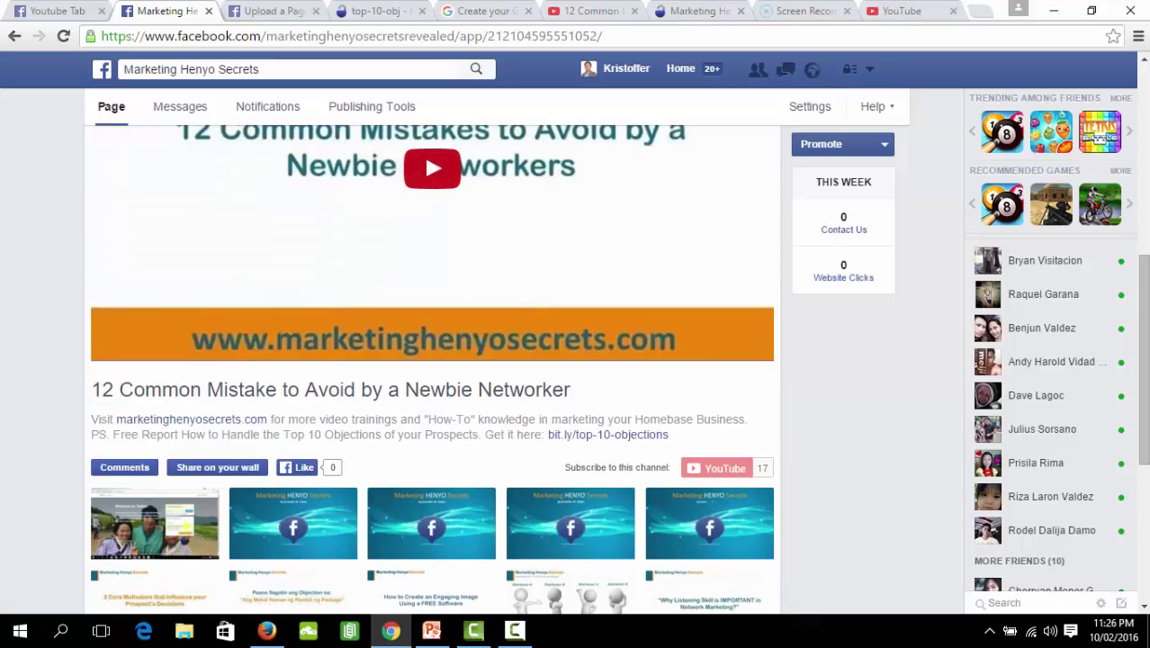
scroll(424, 151, down, 1)
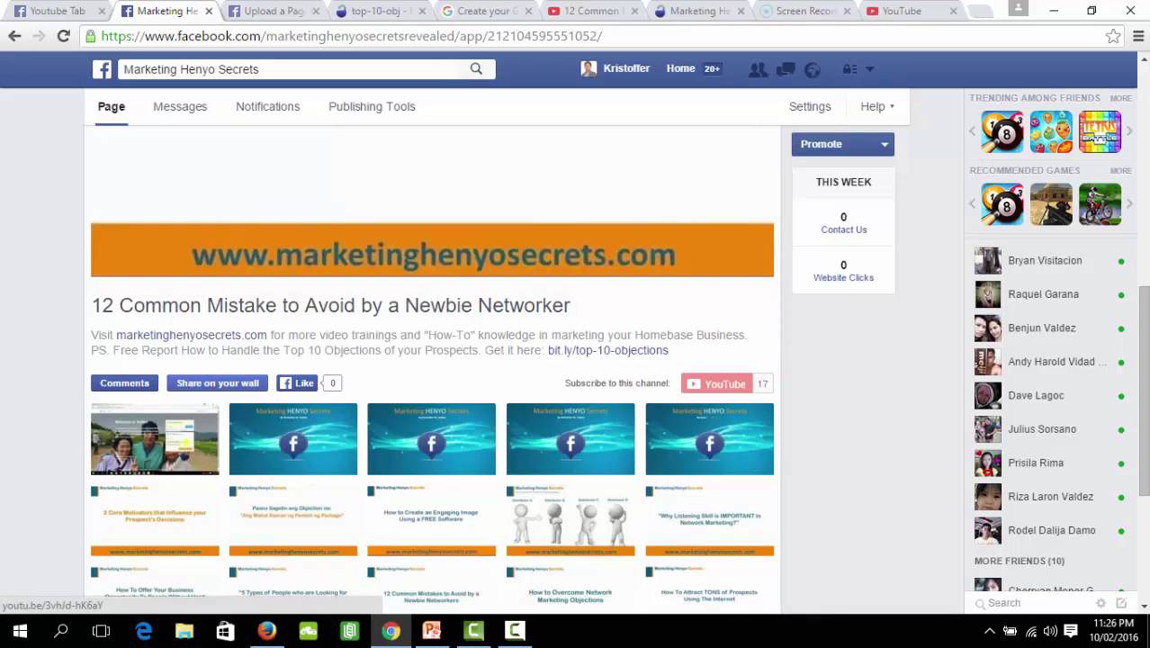
scroll(424, 152, up, 1)
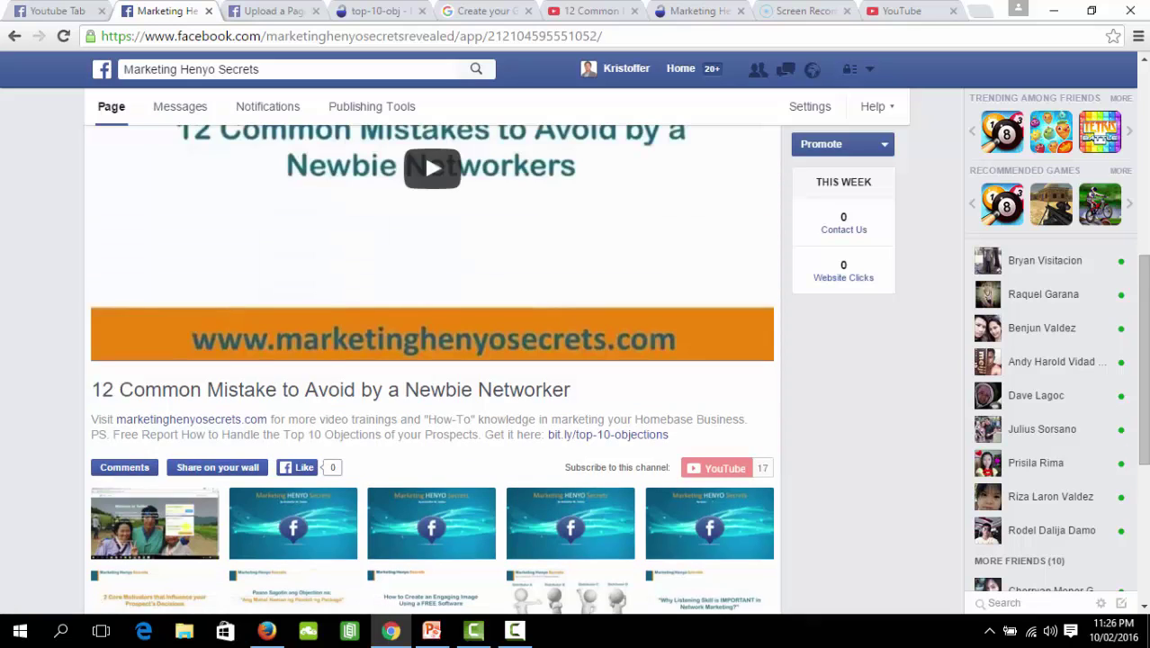
scroll(432, 360, up, 2)
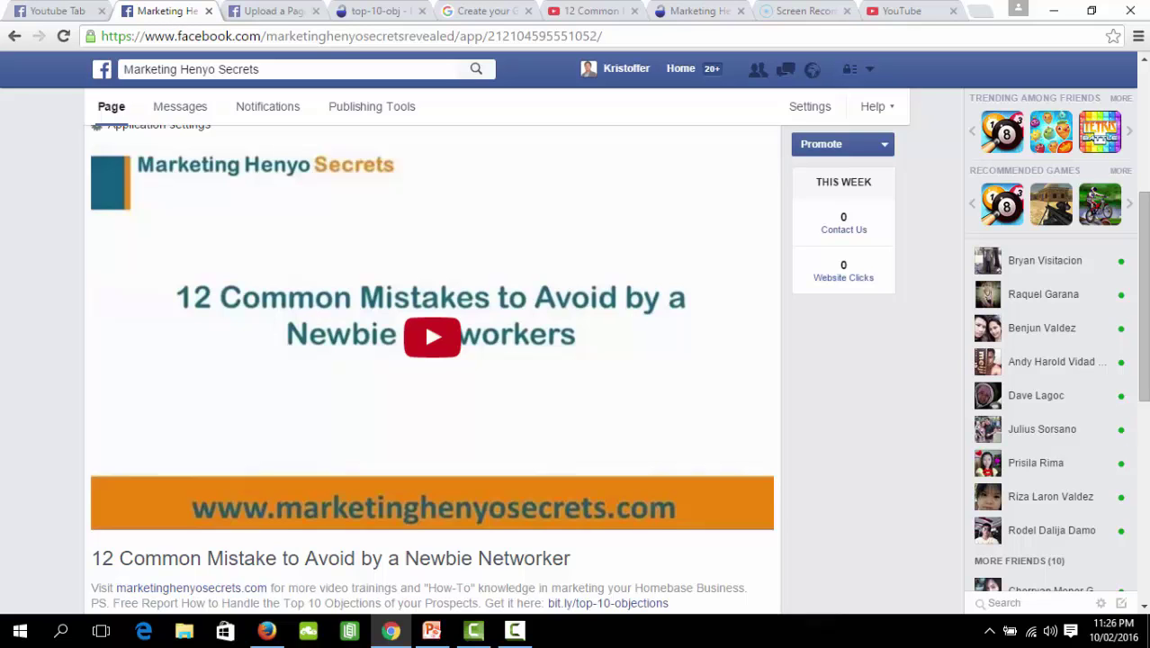
scroll(424, 318, down, 1)
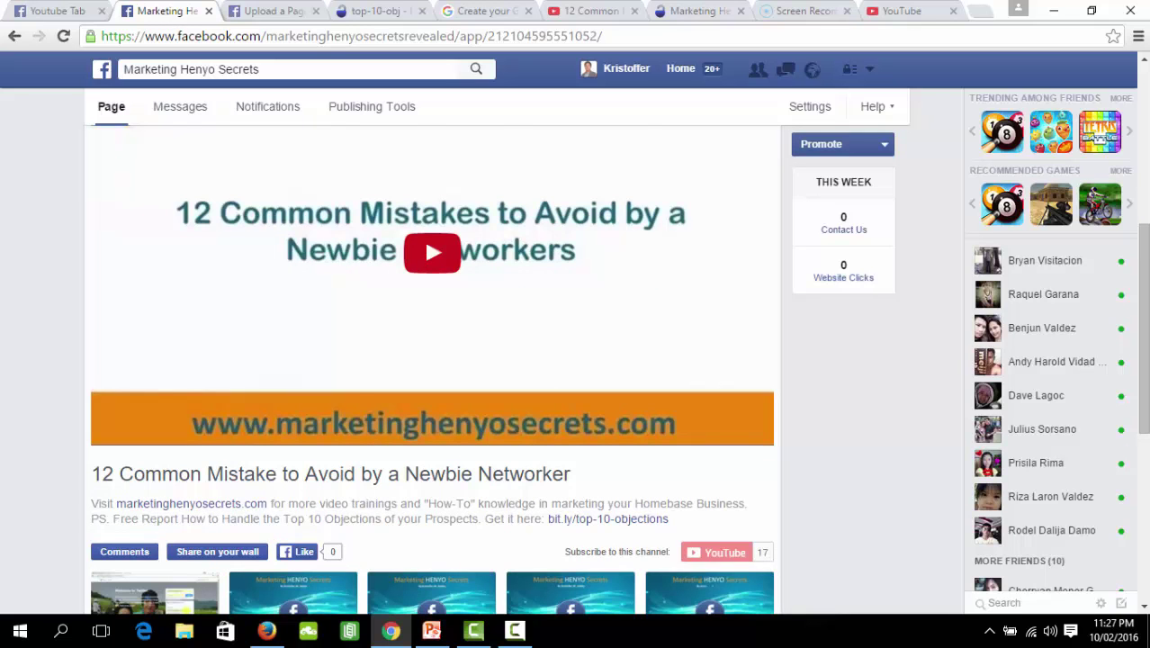
scroll(432, 360, down, 1)
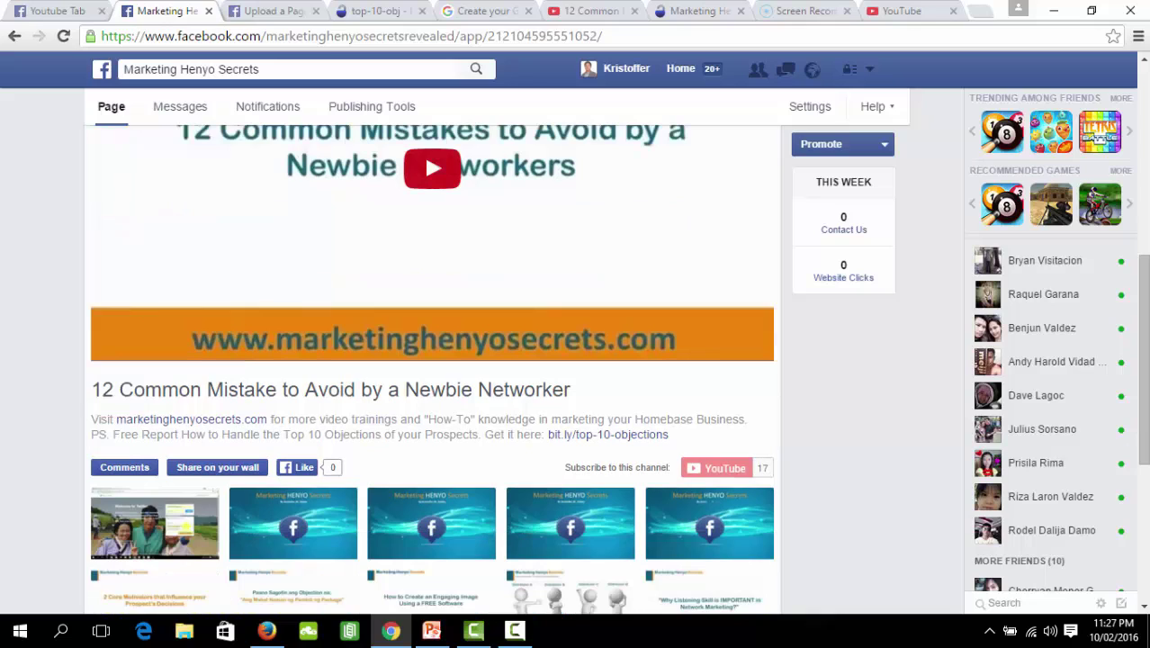